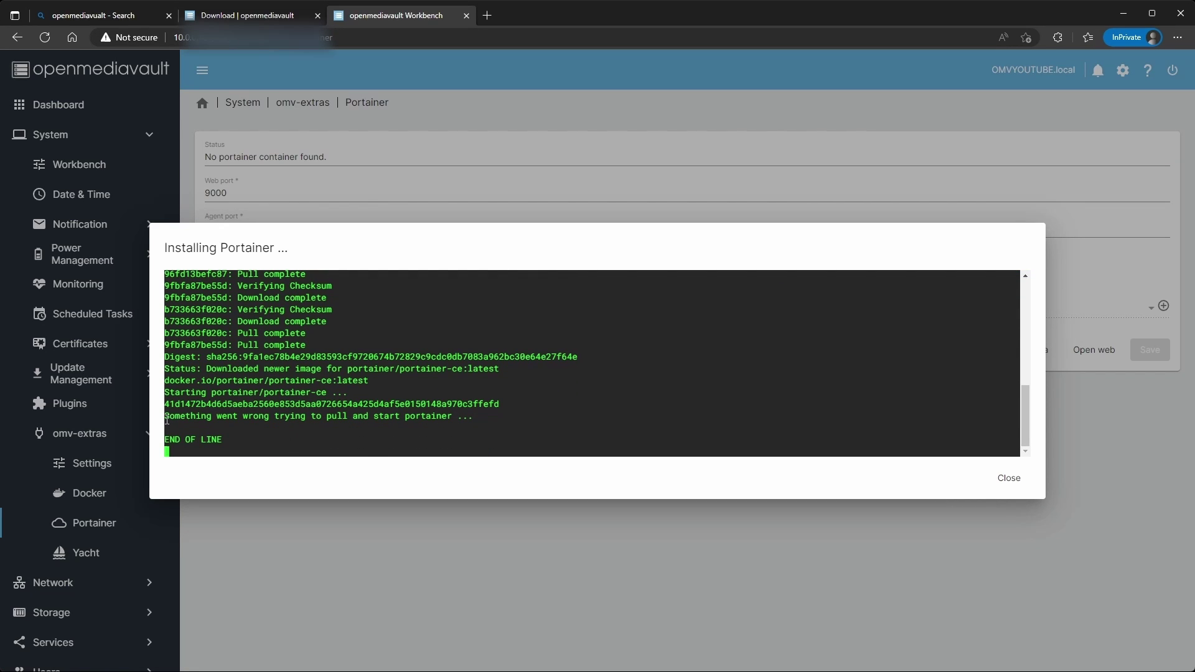
Highlight the 'Something went wrong trying to pull and start portainer' line in the install log.
drag(167, 420, 498, 424)
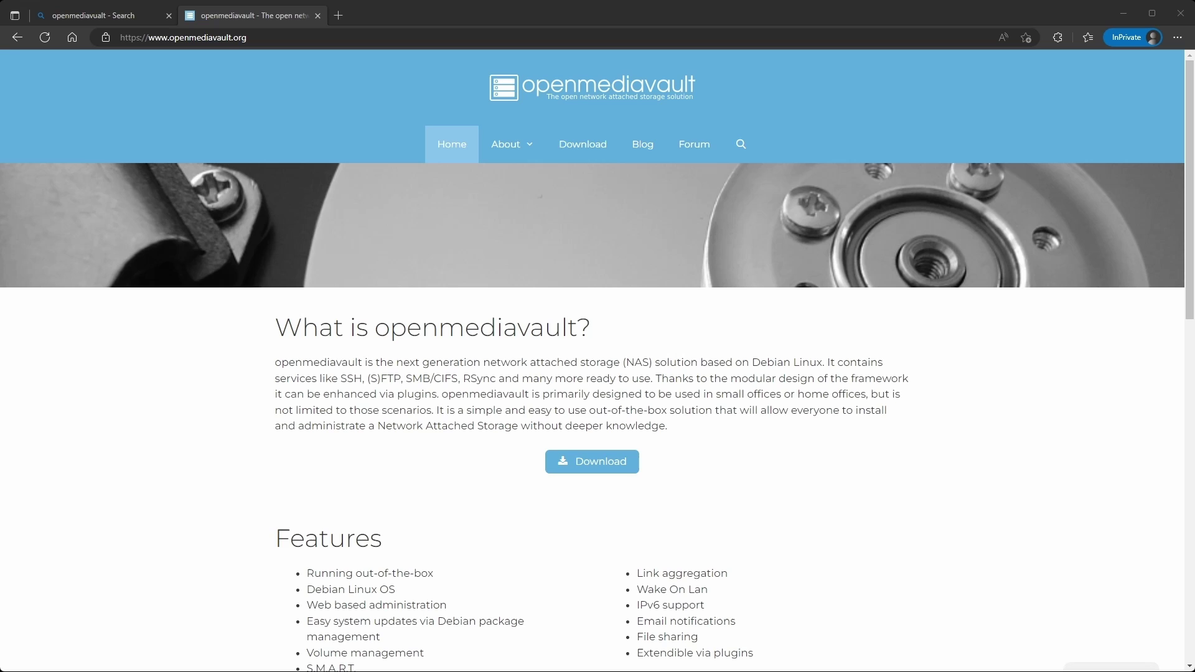
Go to the openmediavault Download page from the site's home page.
mouse_move(507, 144)
click(592, 462)
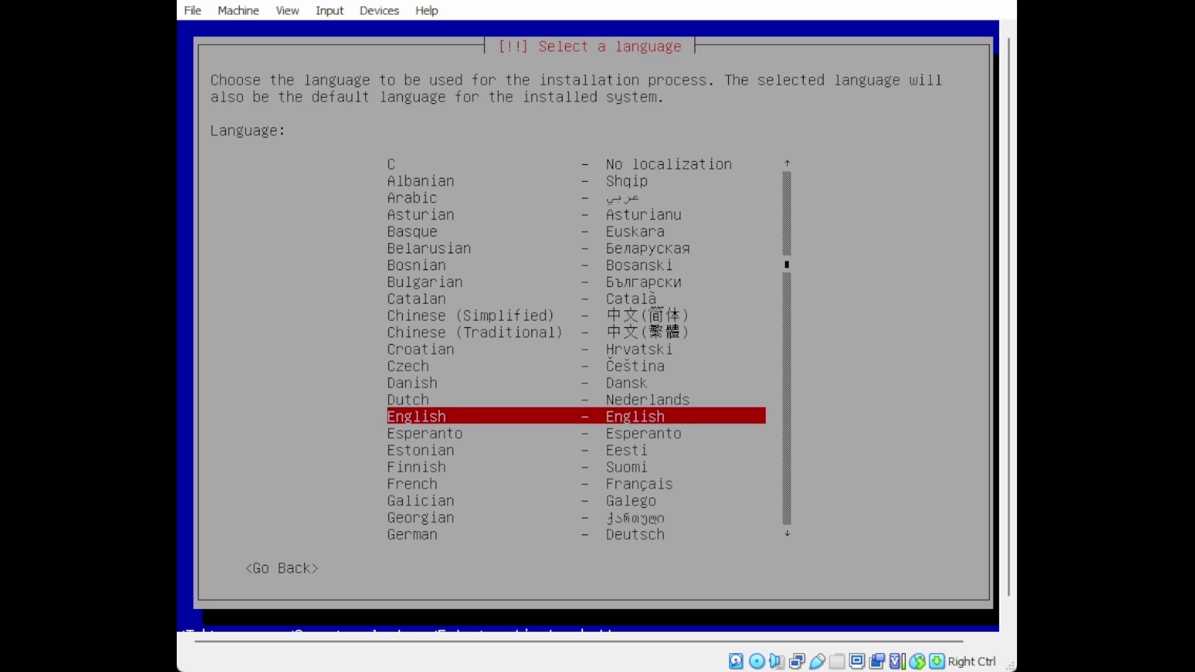
Choose English, United States, the American English keymap and the Central time zone.
key(Up)
key(Down)
key(Return)
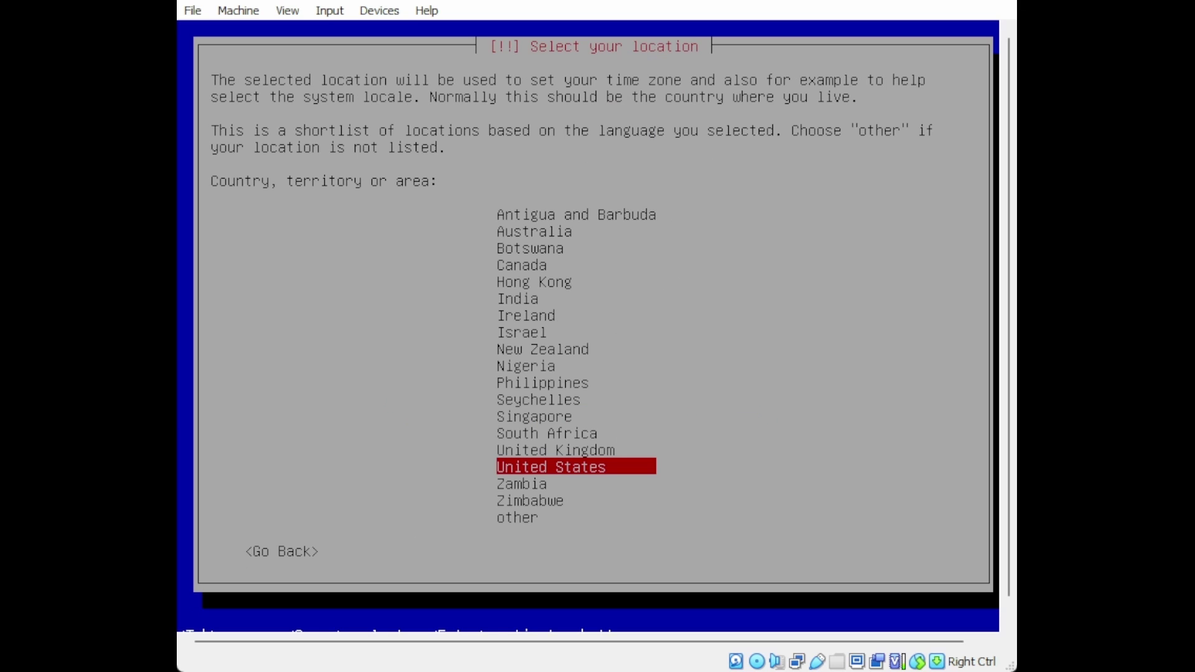
key(Return)
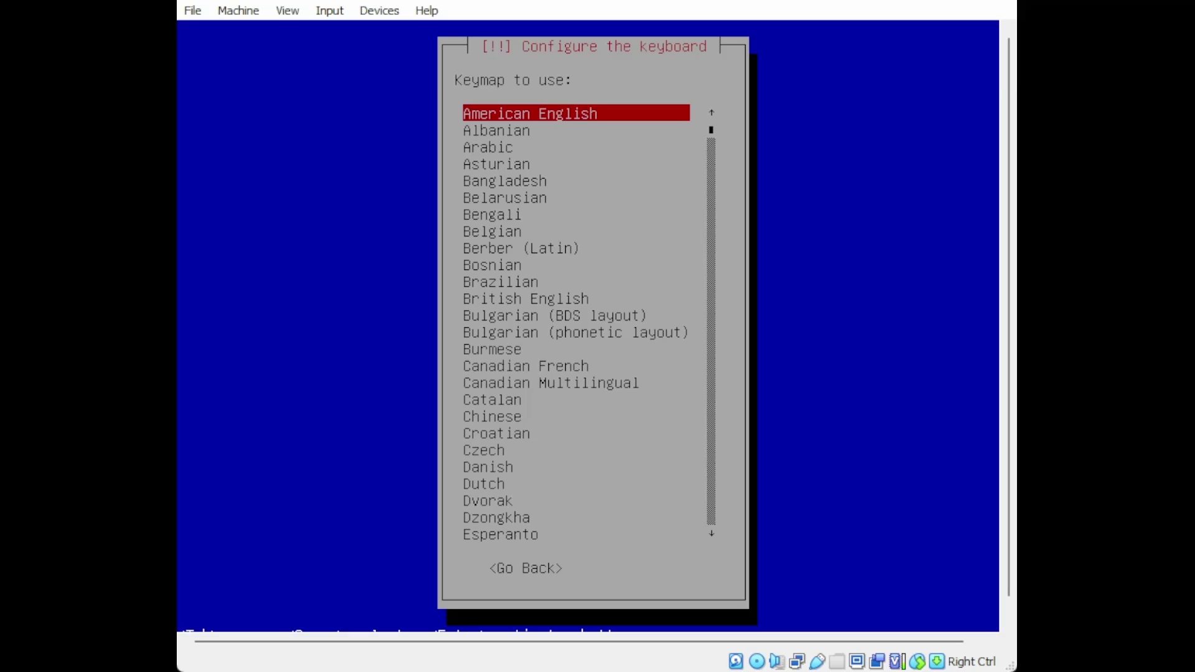
key(Return)
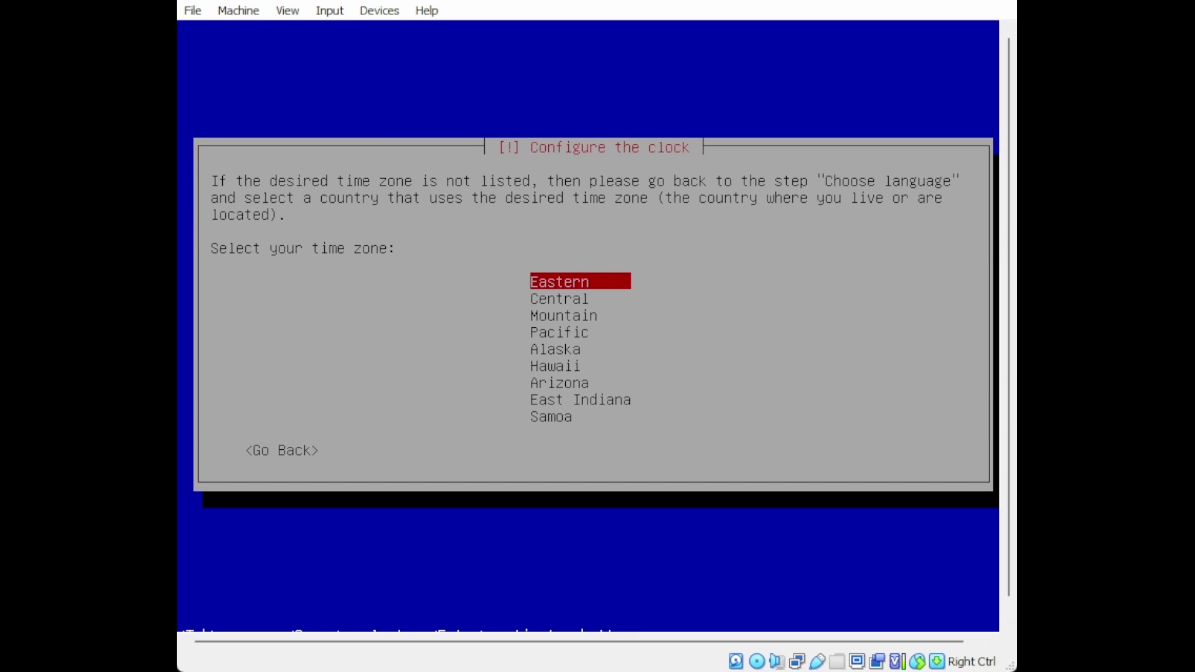
key(Down)
key(Return)
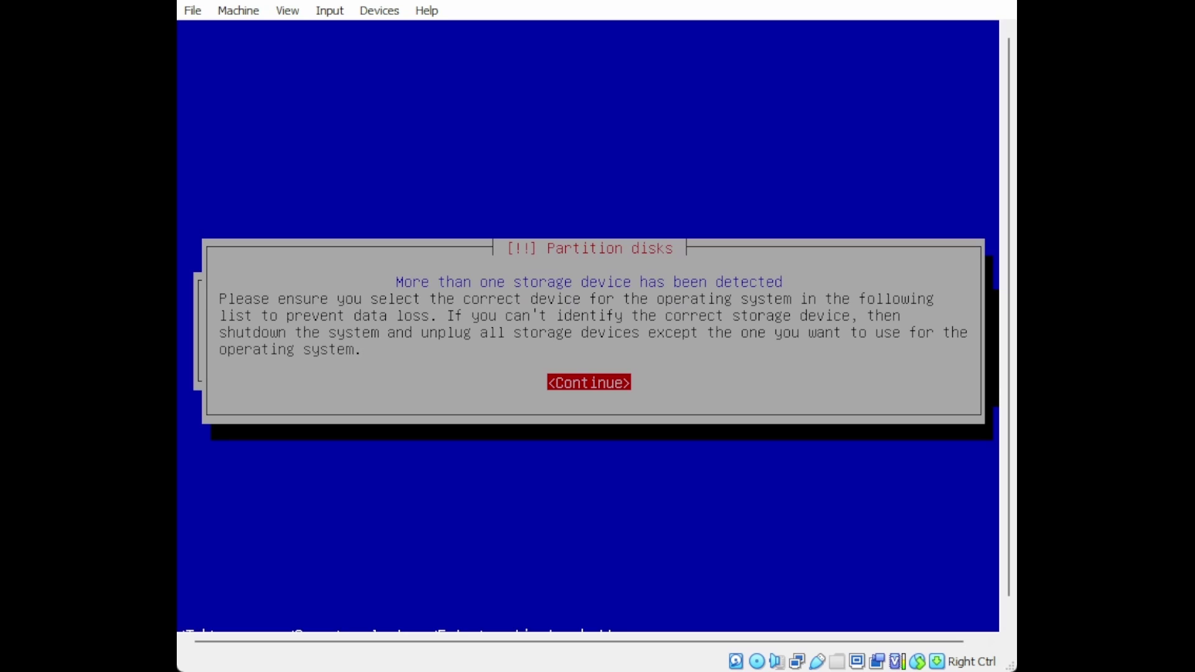
Dismiss the multiple-disks warning and install onto the 10.7 GB SCSI1 (sda) disk.
key(Return)
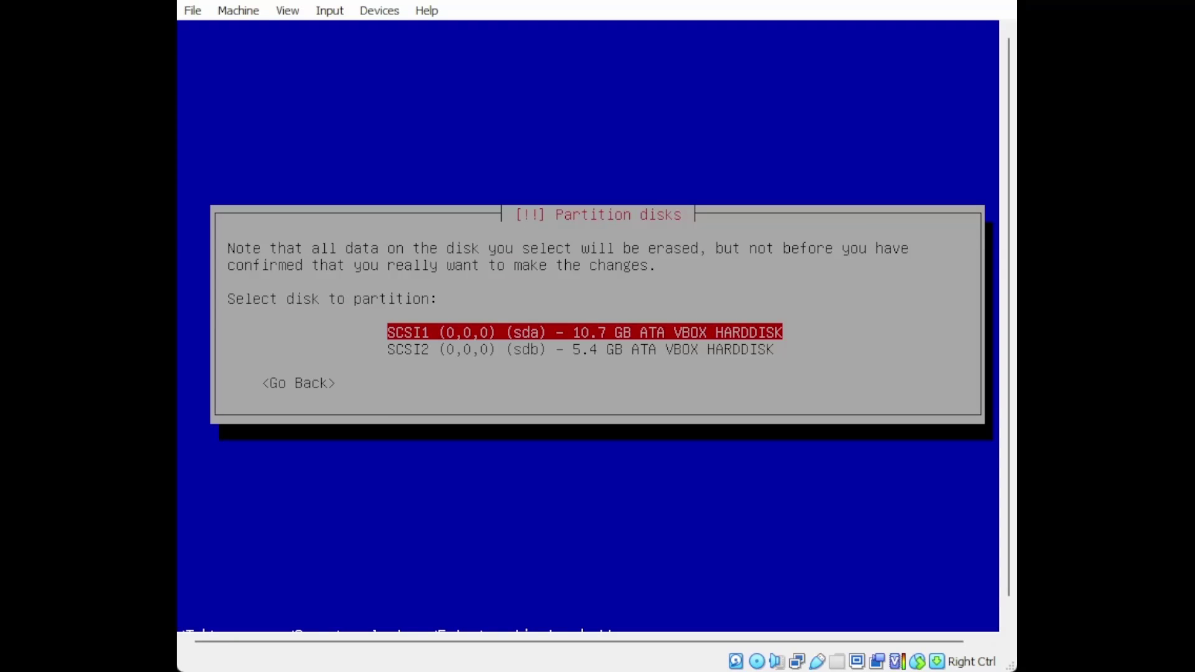
key(Down)
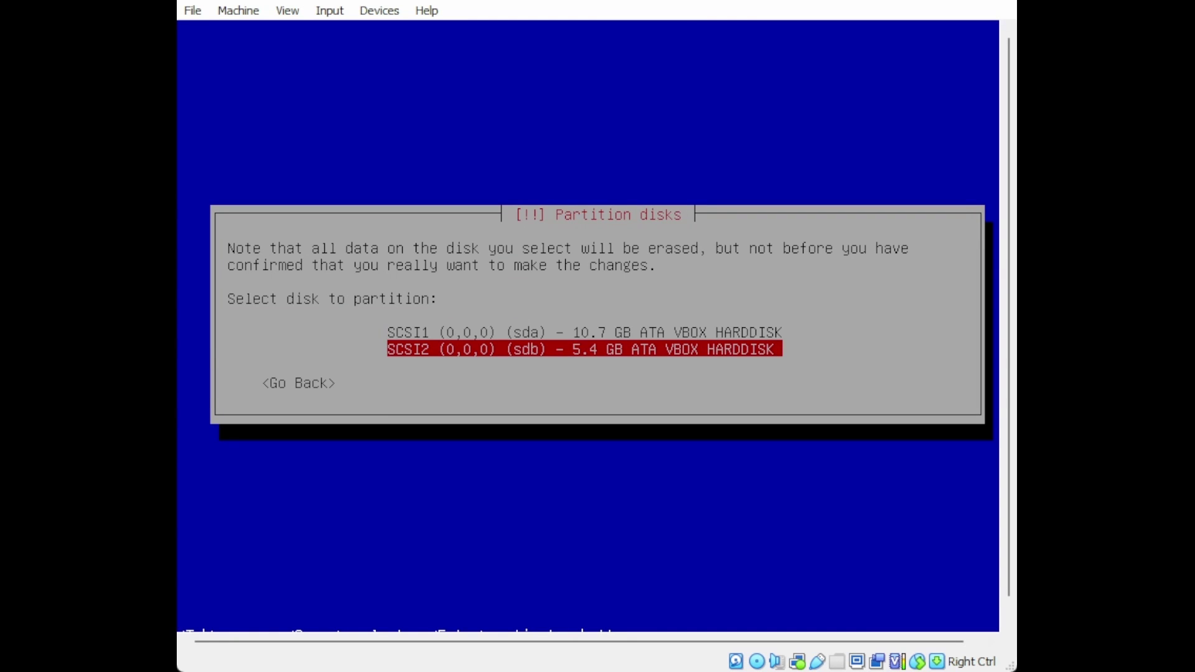
key(Up)
key(Return)
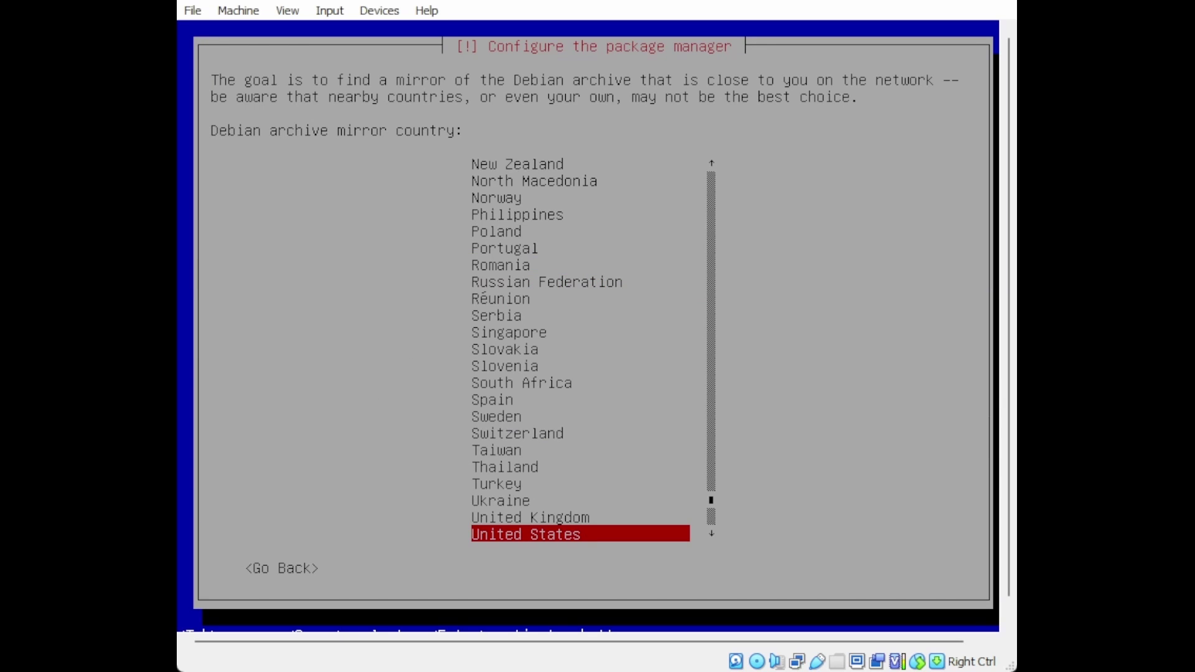
Use the United States deb.debian.org archive mirror with no HTTP proxy.
key(Return)
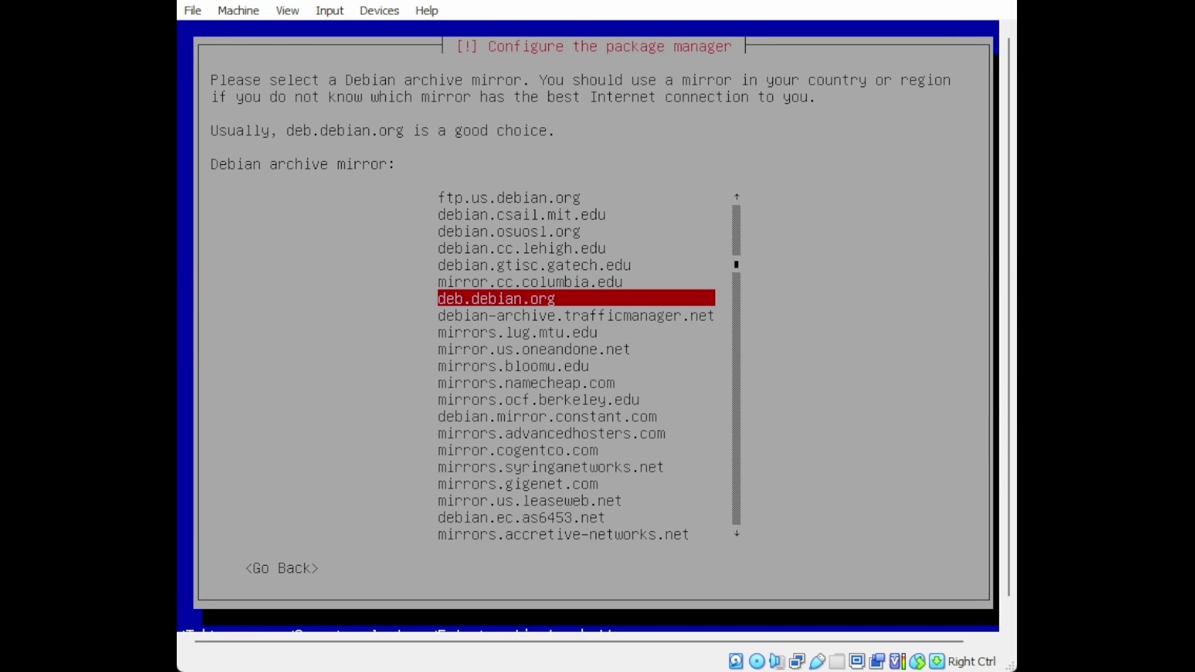
key(Return)
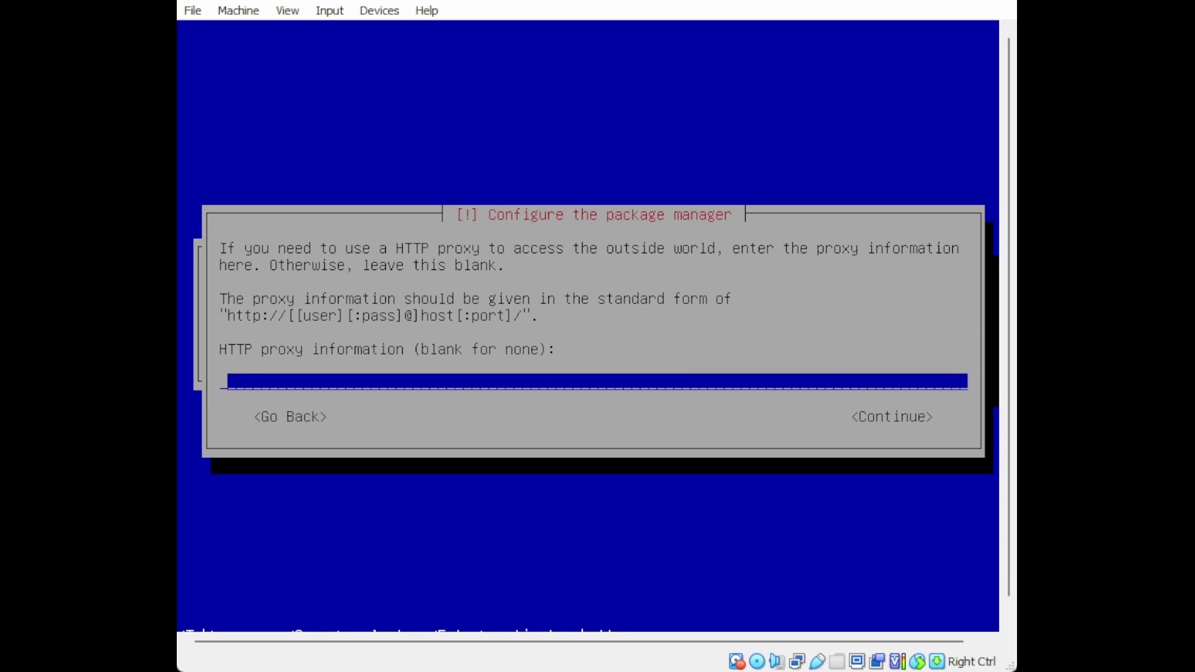
key(Return)
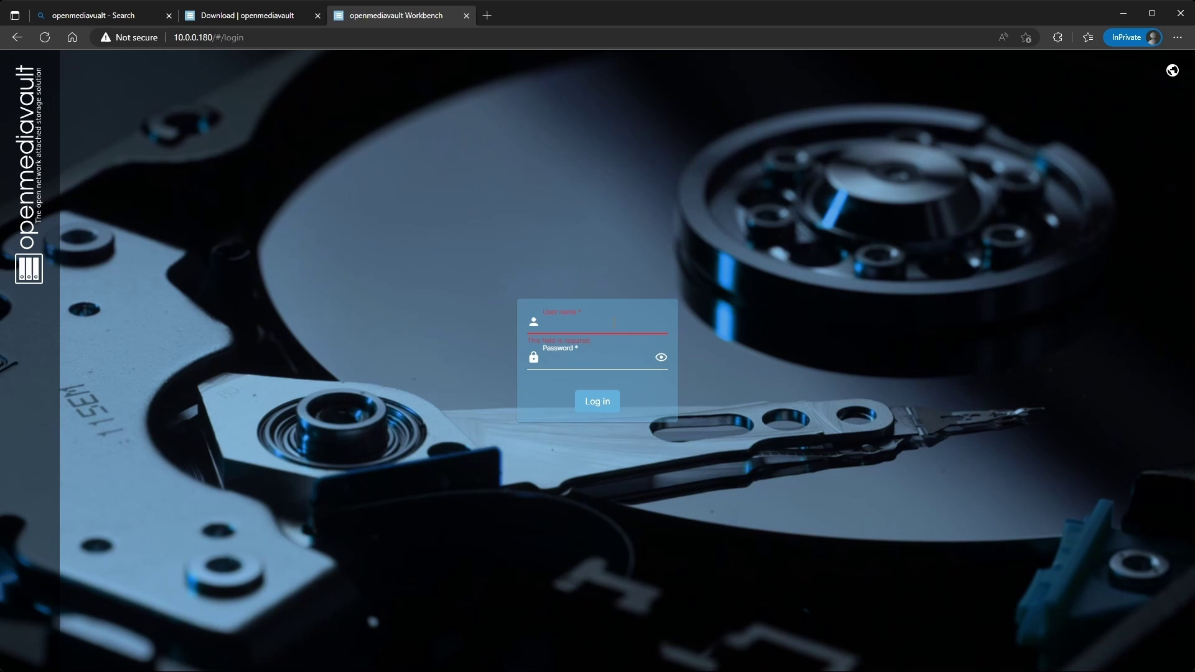
Log in as admin, revealing and correcting the mistyped password after the first rejected attempt.
text(admin)
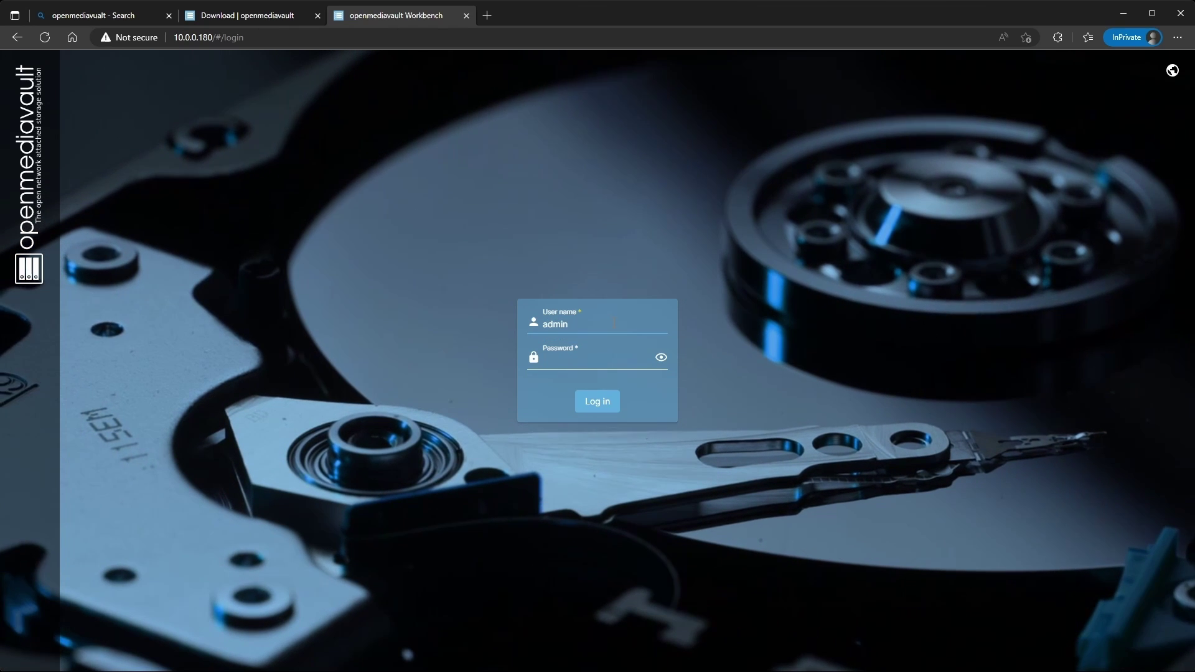
key(Tab)
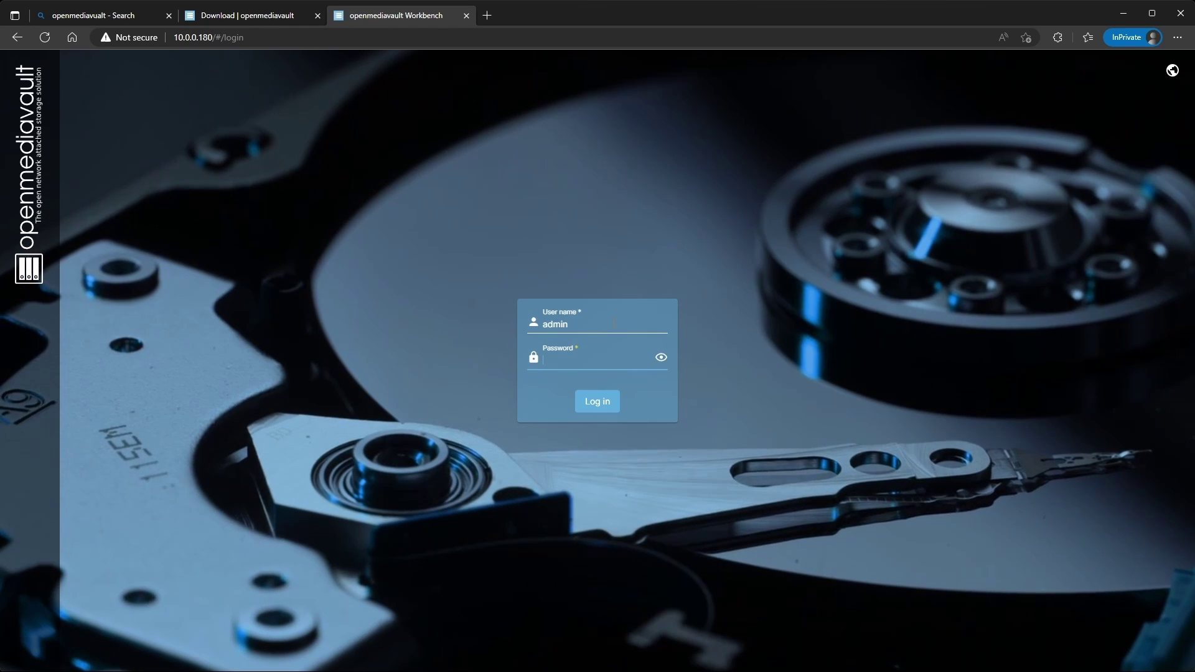
text(ope)
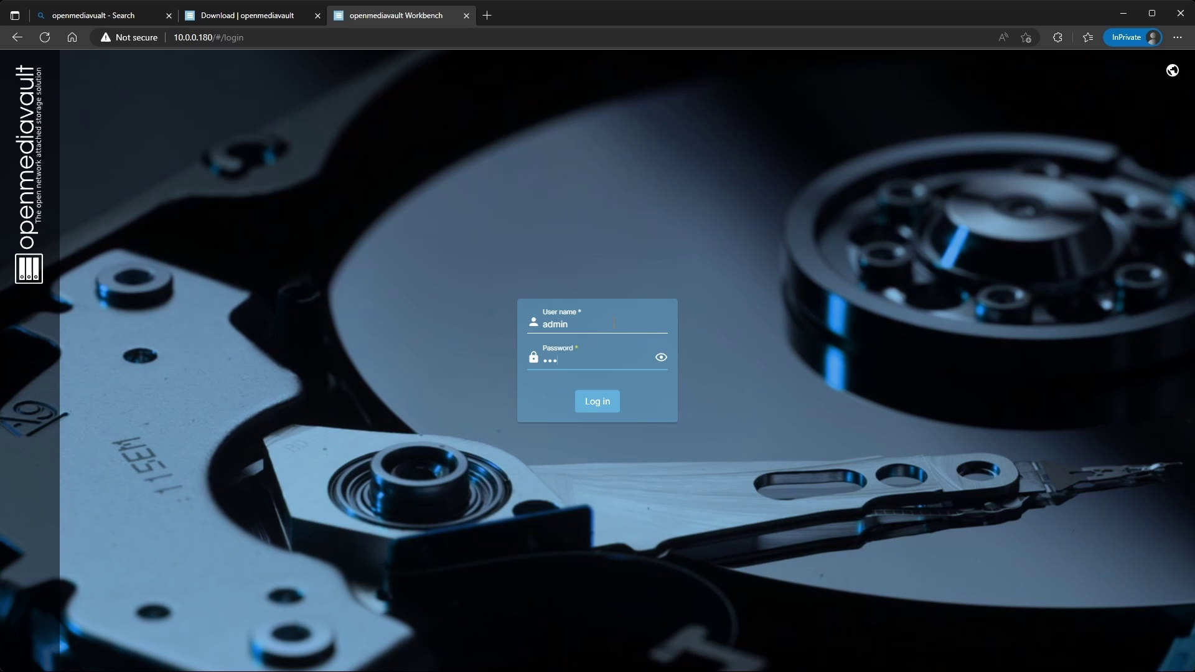
text(nmediavault)
key(Return)
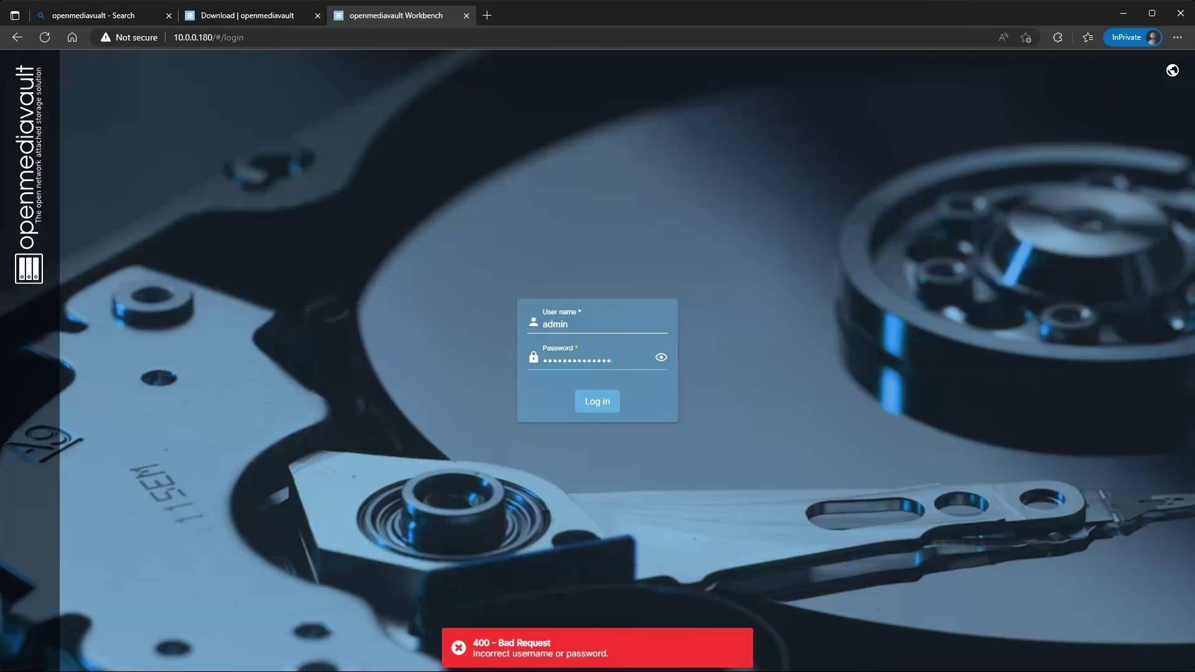
click(661, 358)
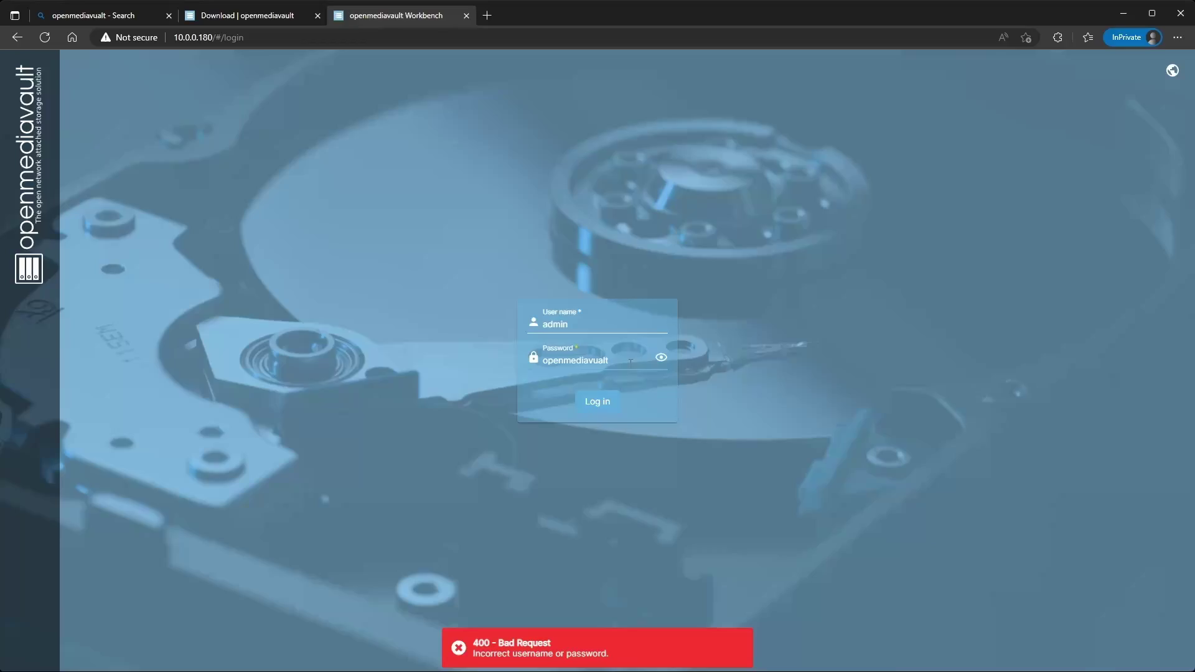
key(BackSpace)
key(BackSpace)
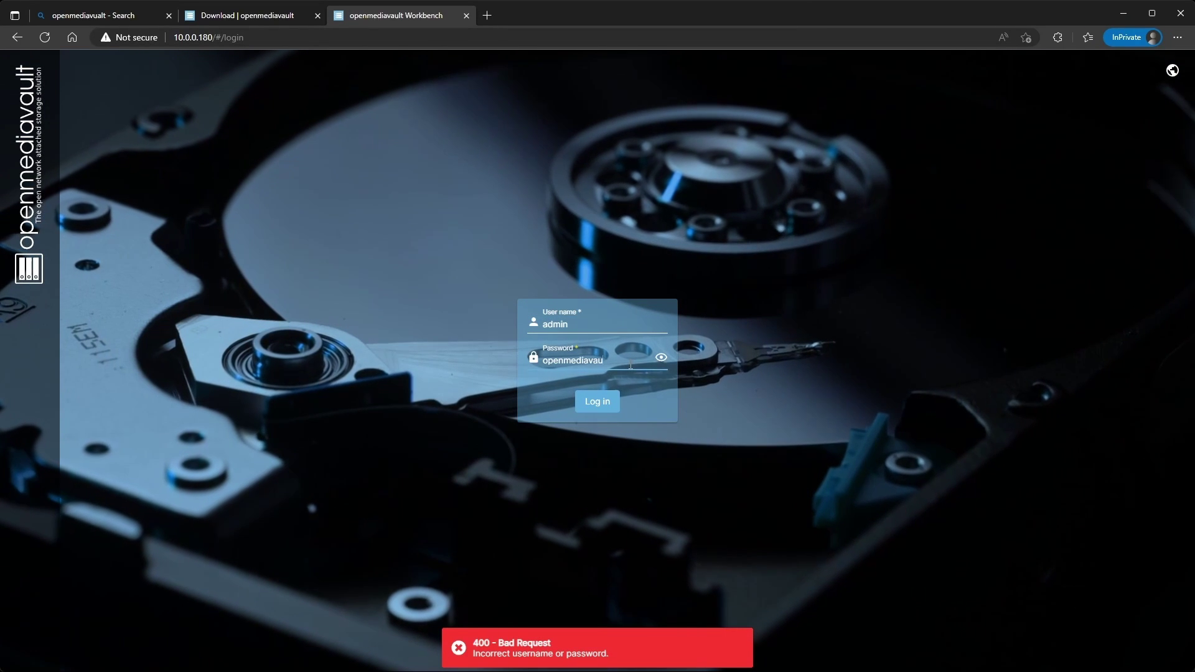
text(lt)
key(Return)
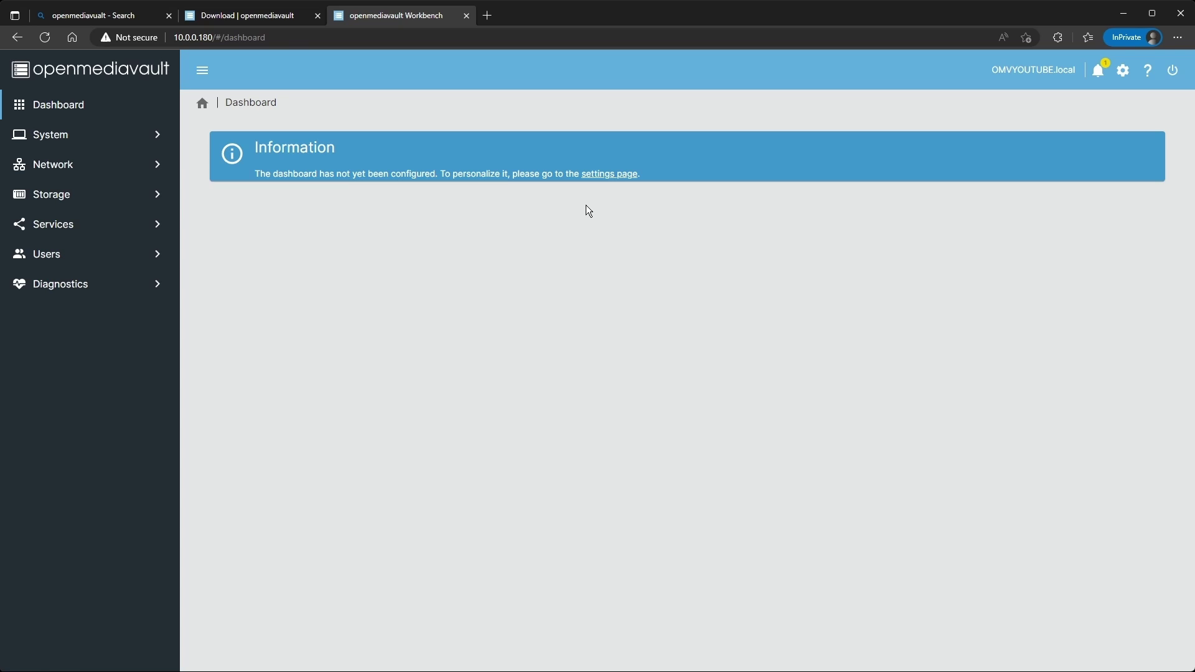
Select all widgets in the dashboard settings and save the selection.
click(605, 181)
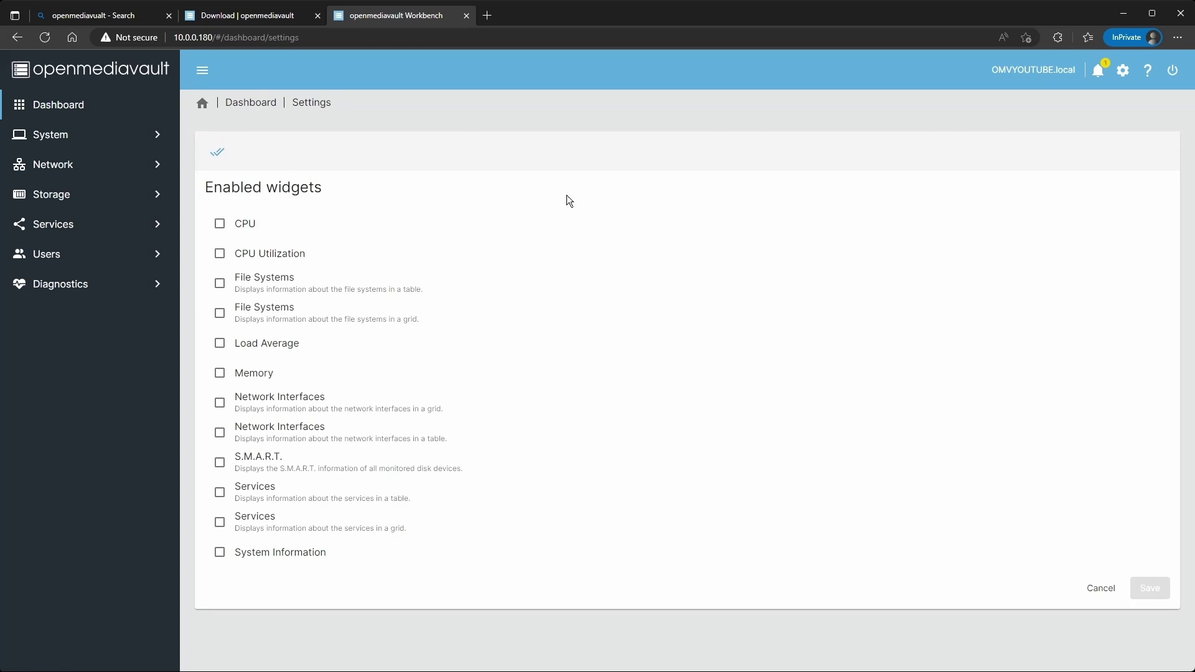
click(218, 153)
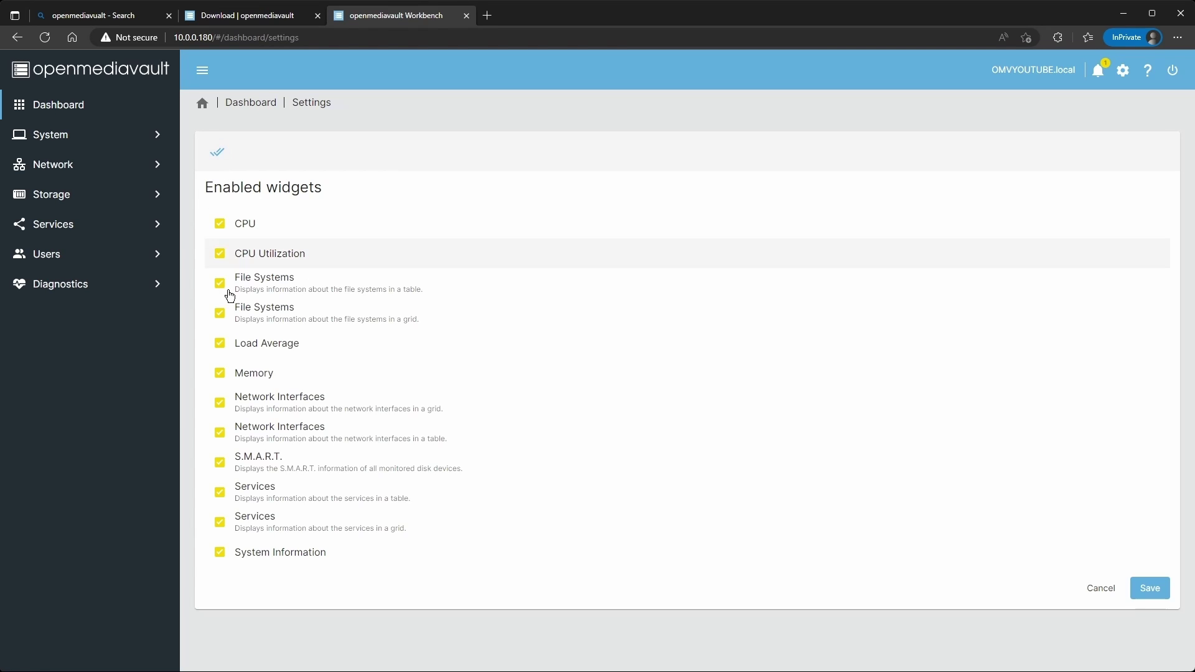
click(1155, 589)
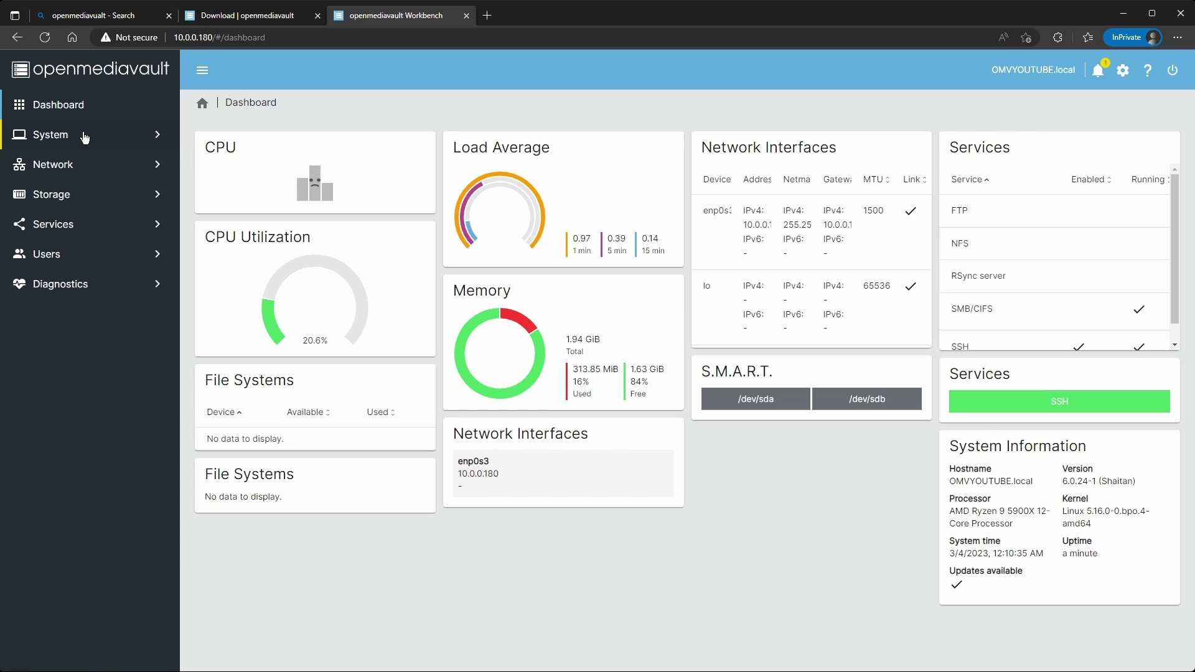
Create an EXT4 file system on the 5 GB VBOX HARDDISK (/dev/sdb) under Storage > File Systems.
click(66, 203)
click(98, 316)
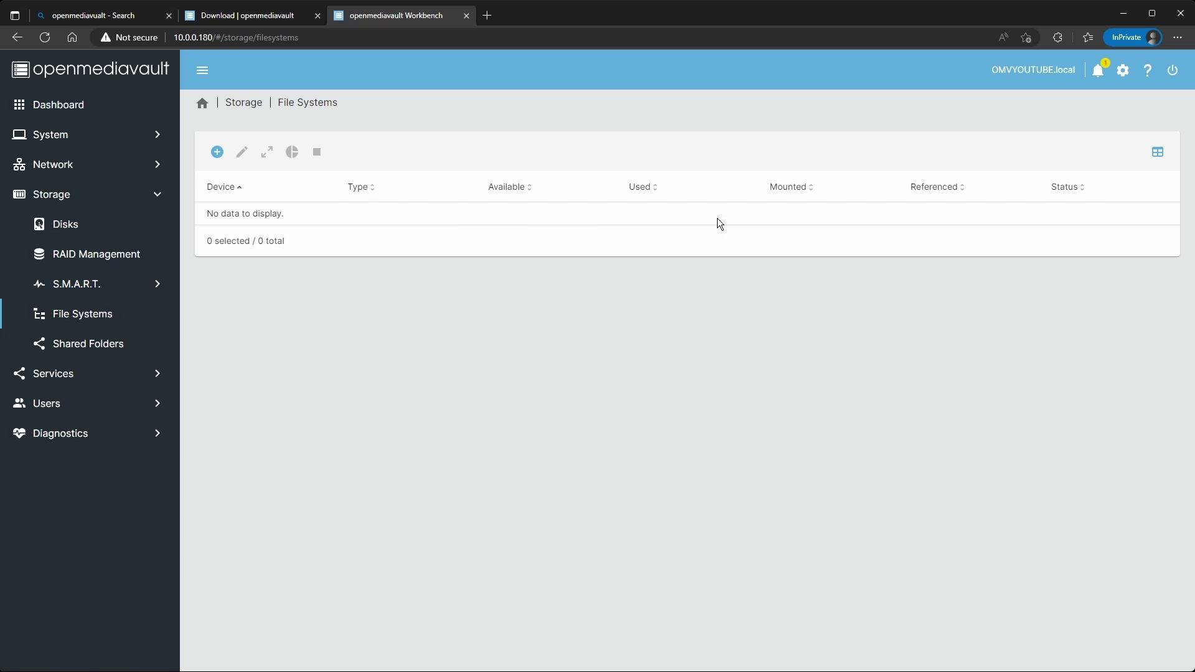
click(217, 154)
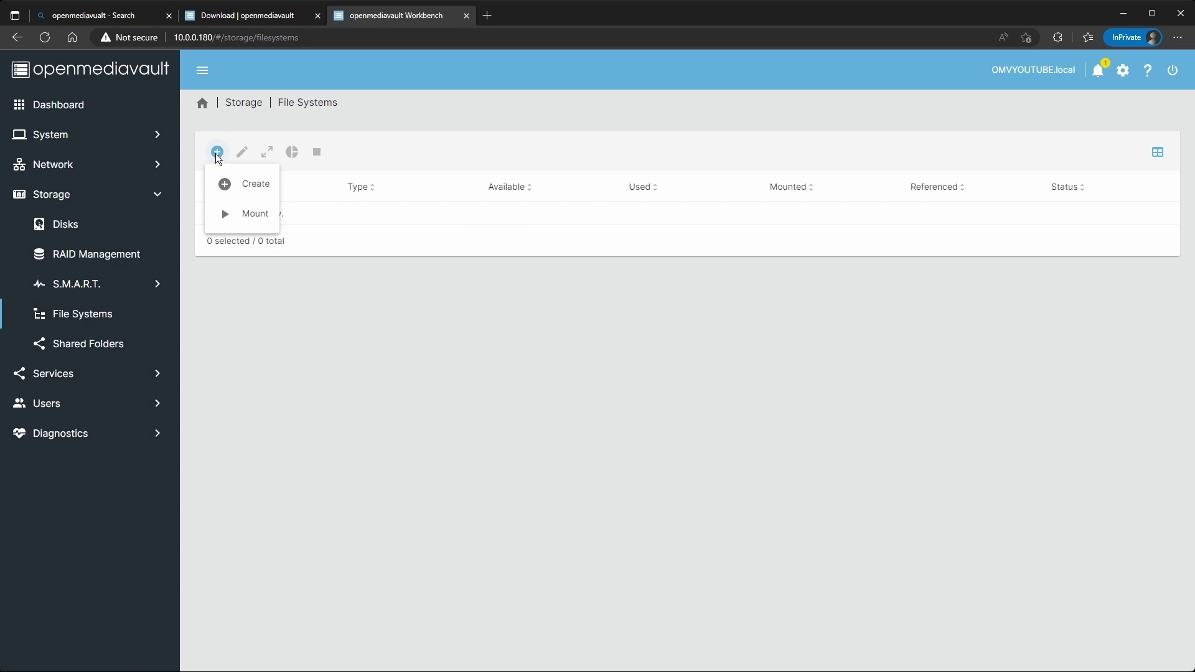
click(234, 187)
click(299, 165)
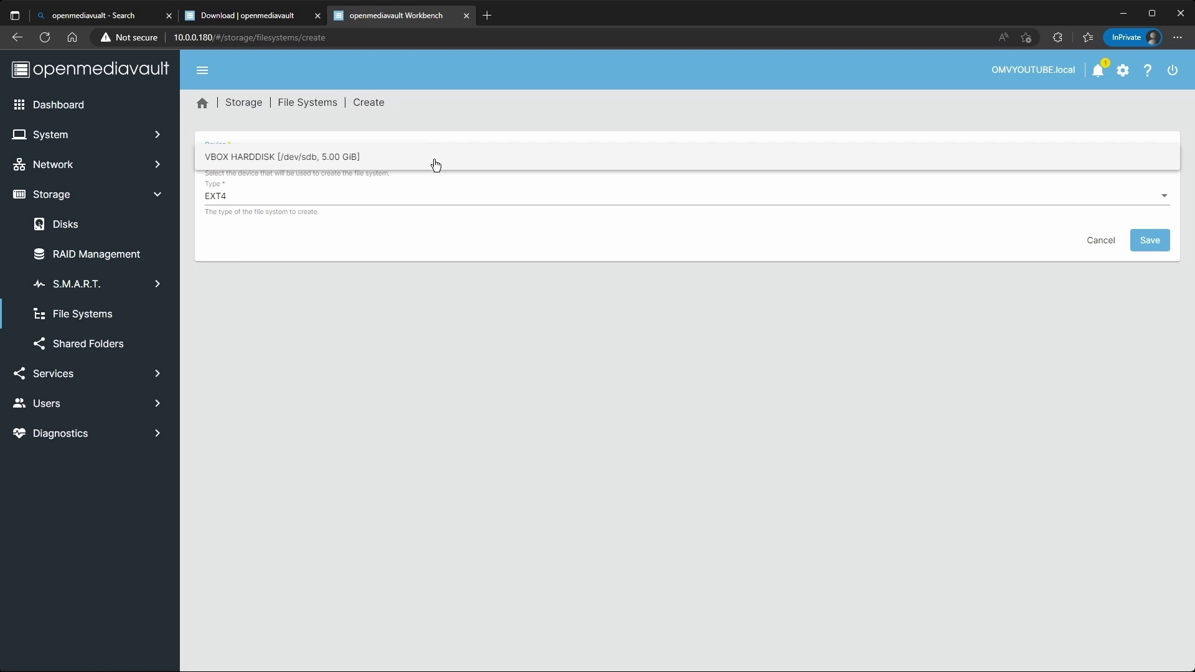
click(348, 160)
click(221, 196)
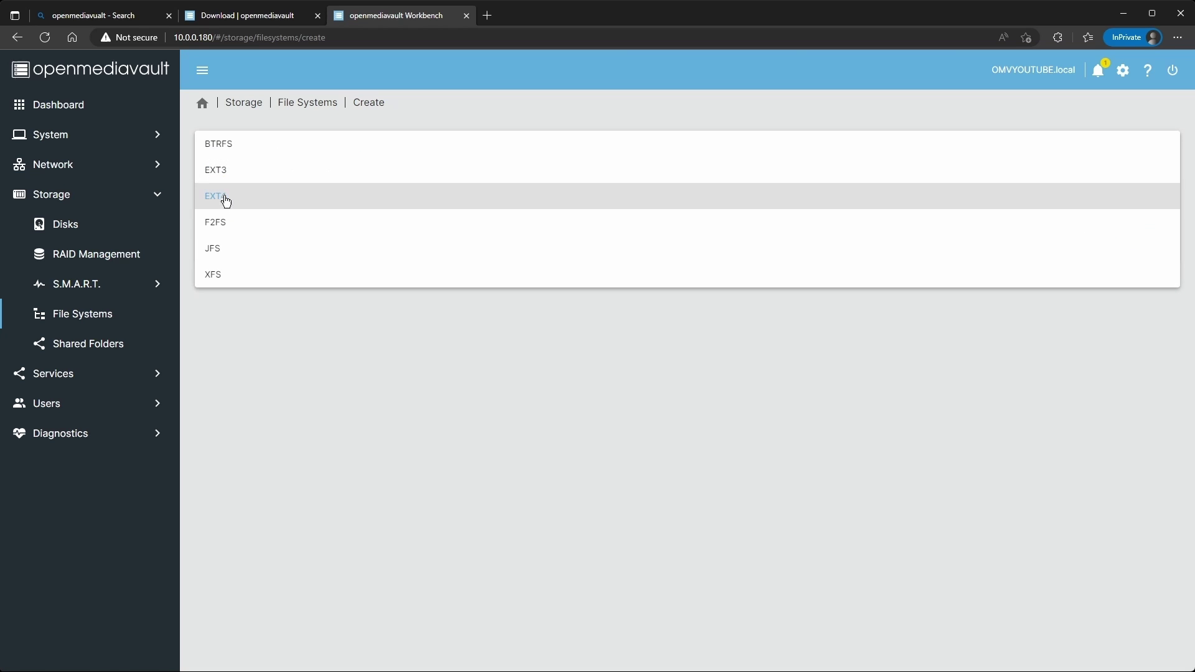
click(238, 206)
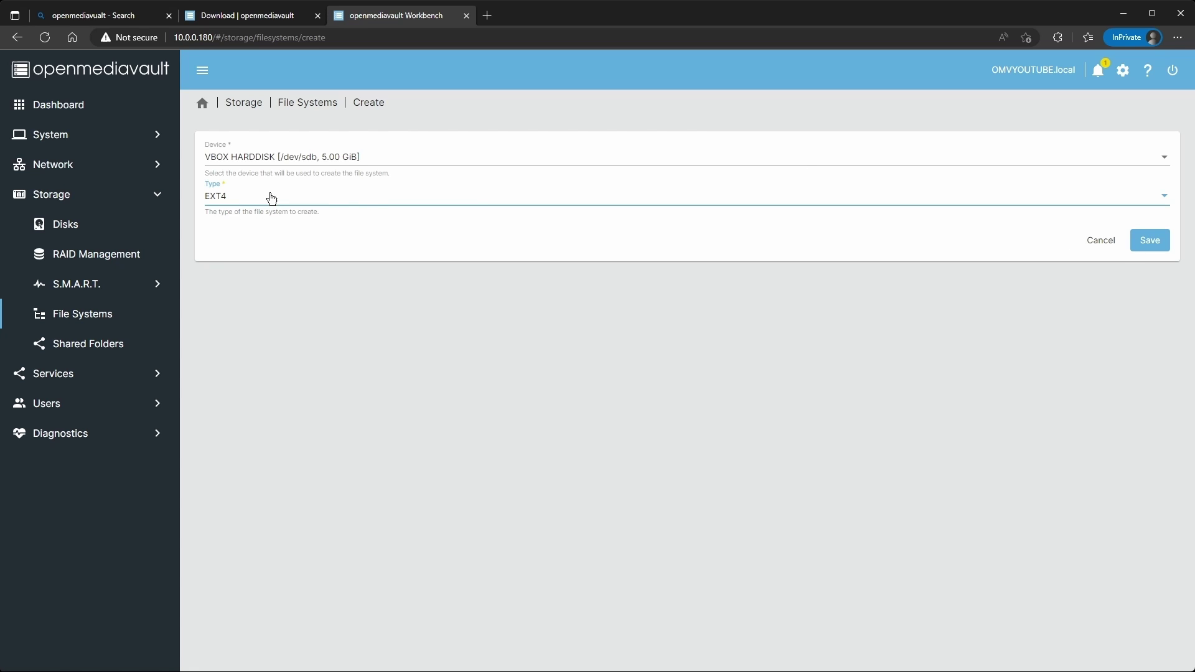
click(1150, 241)
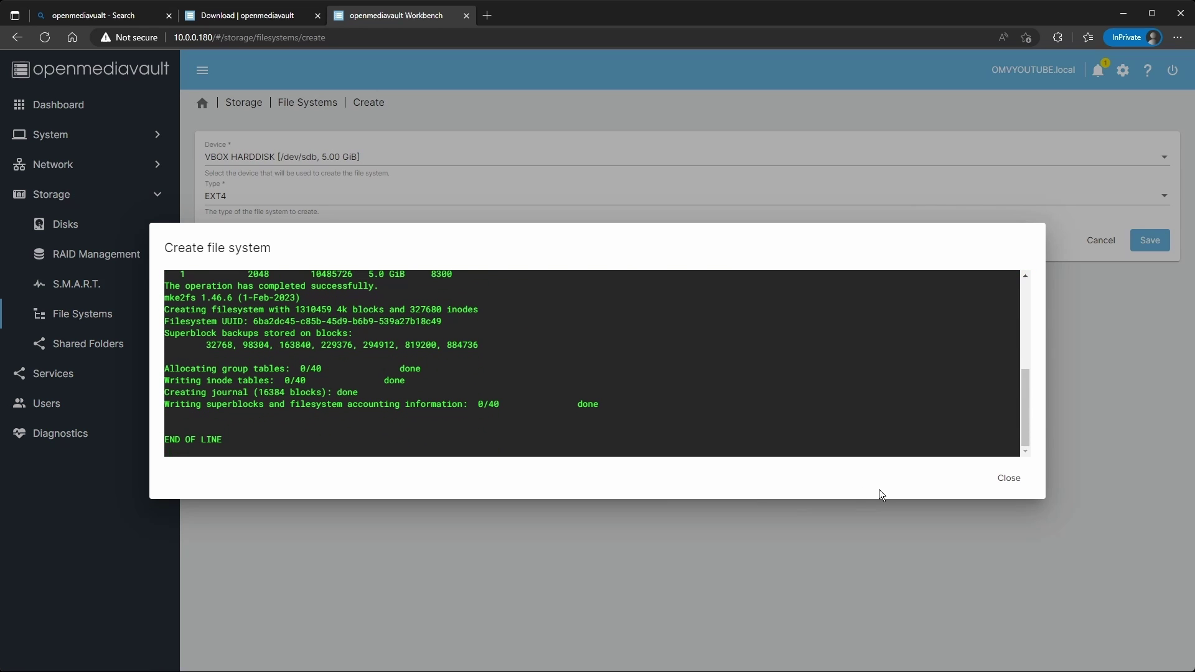
click(1011, 479)
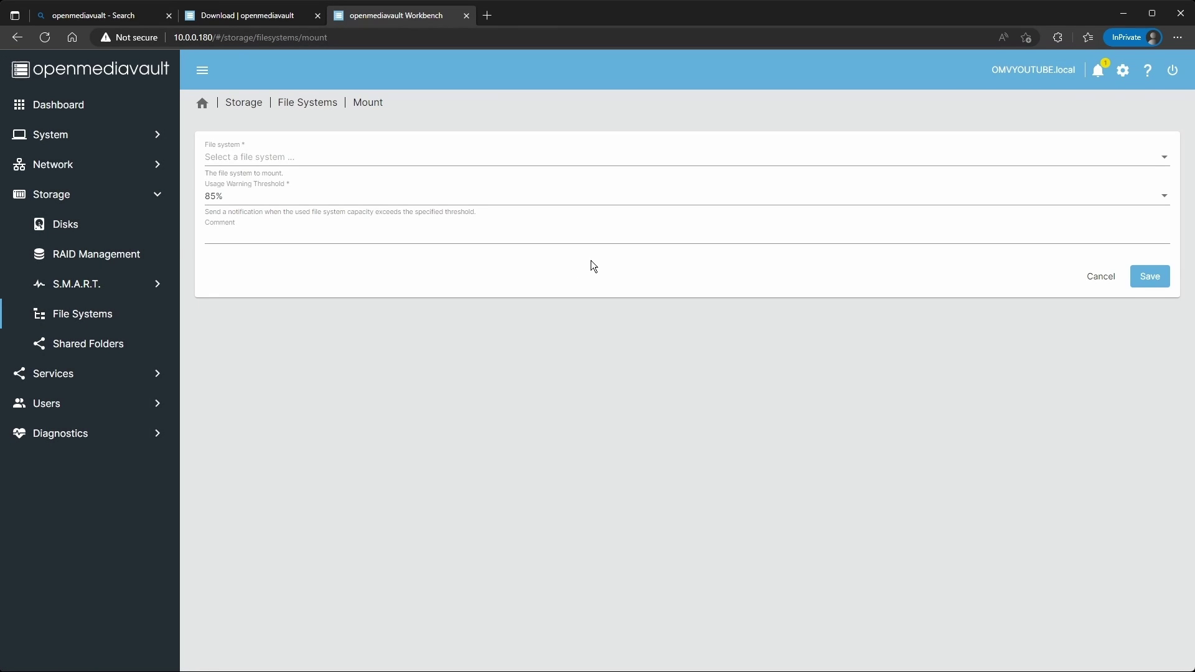
Mount the /dev/sdb1 EXT4 file system.
click(240, 156)
click(244, 157)
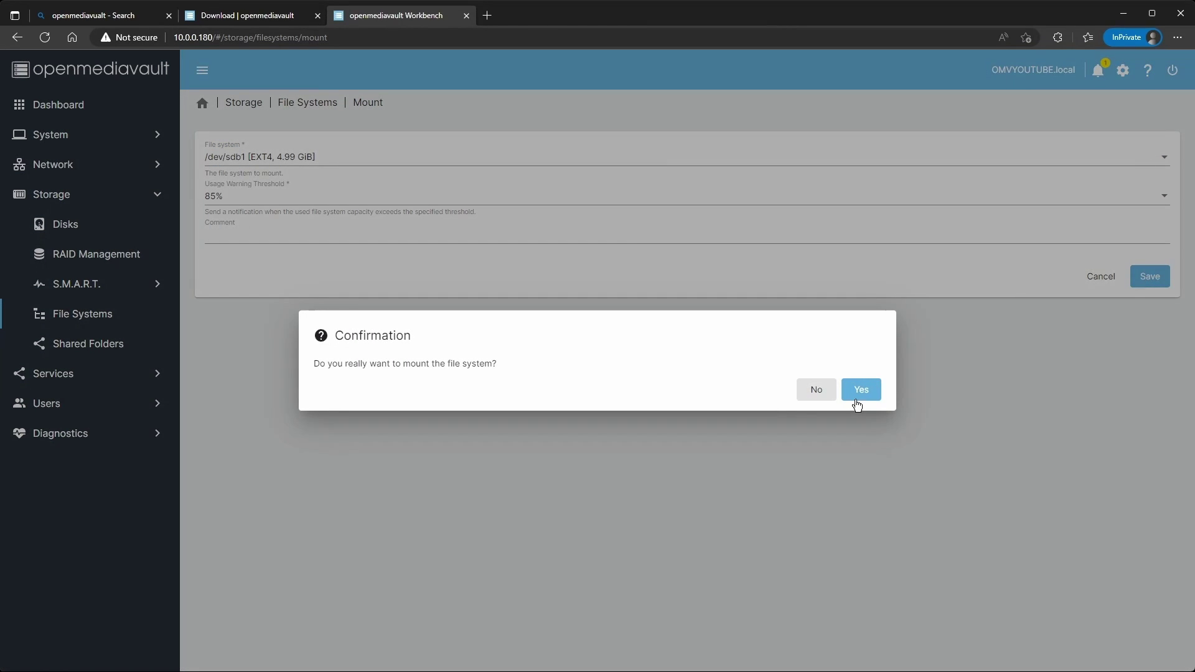
click(857, 403)
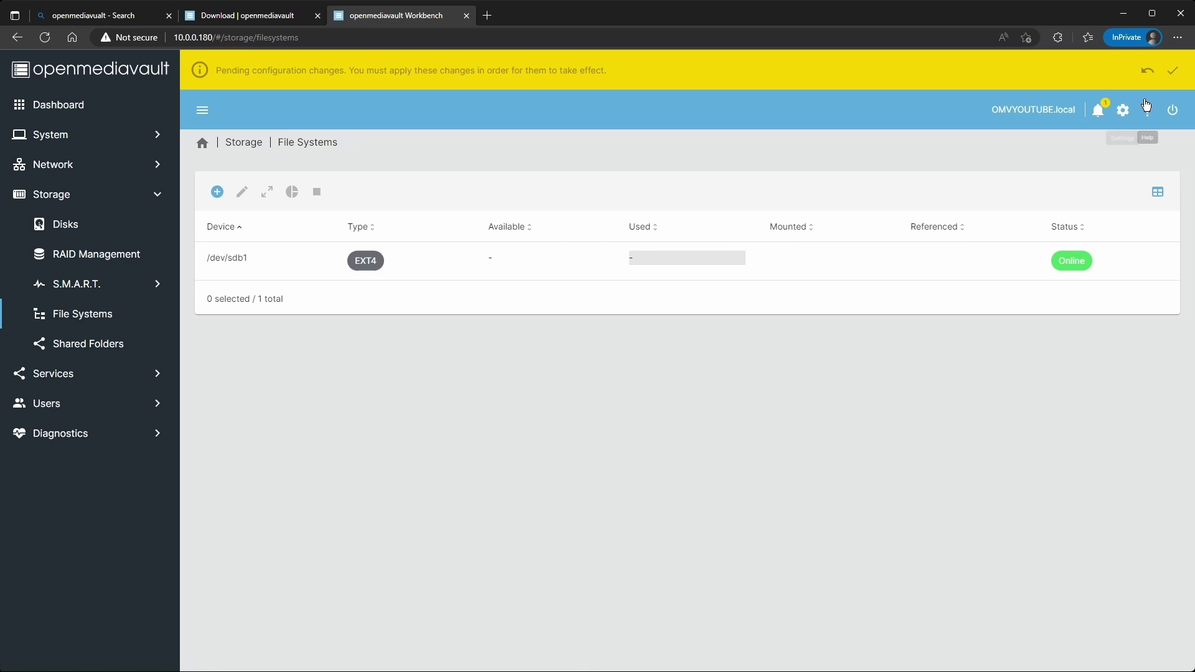
Apply the pending configuration changes.
click(1174, 75)
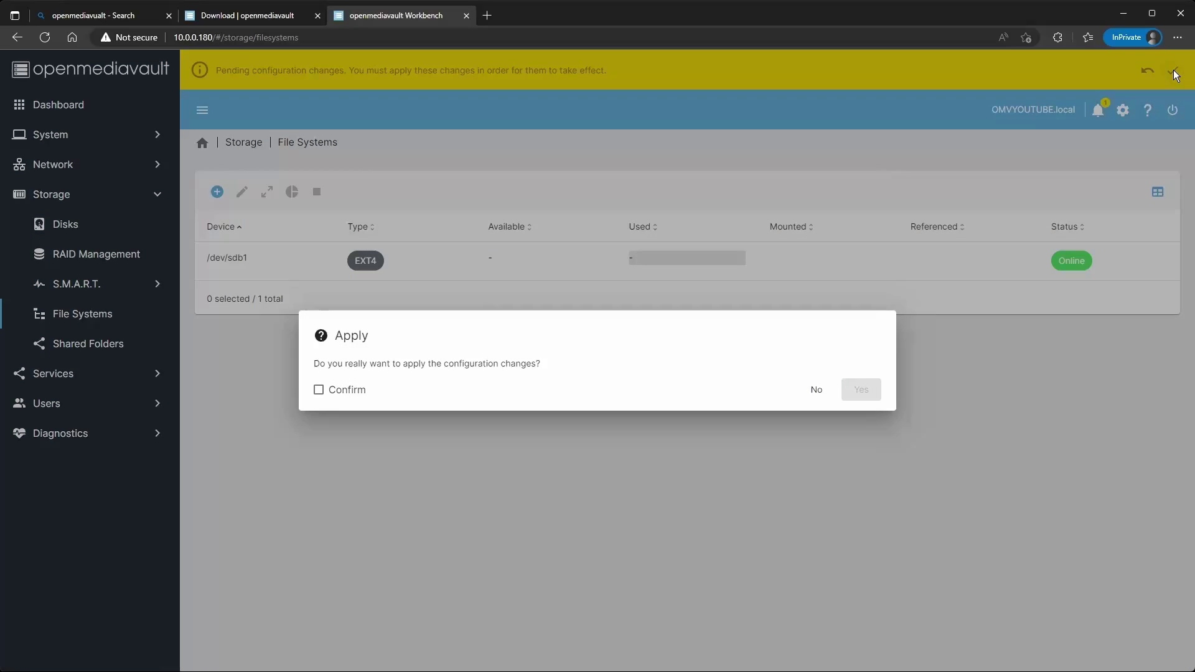
click(343, 392)
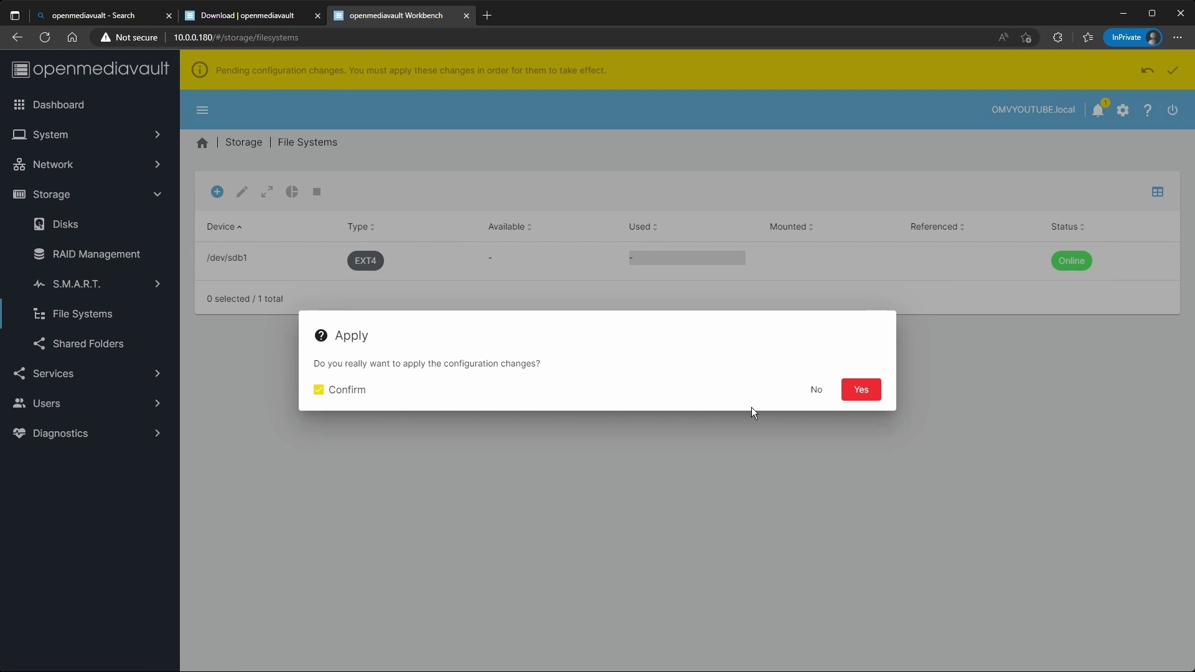
click(864, 390)
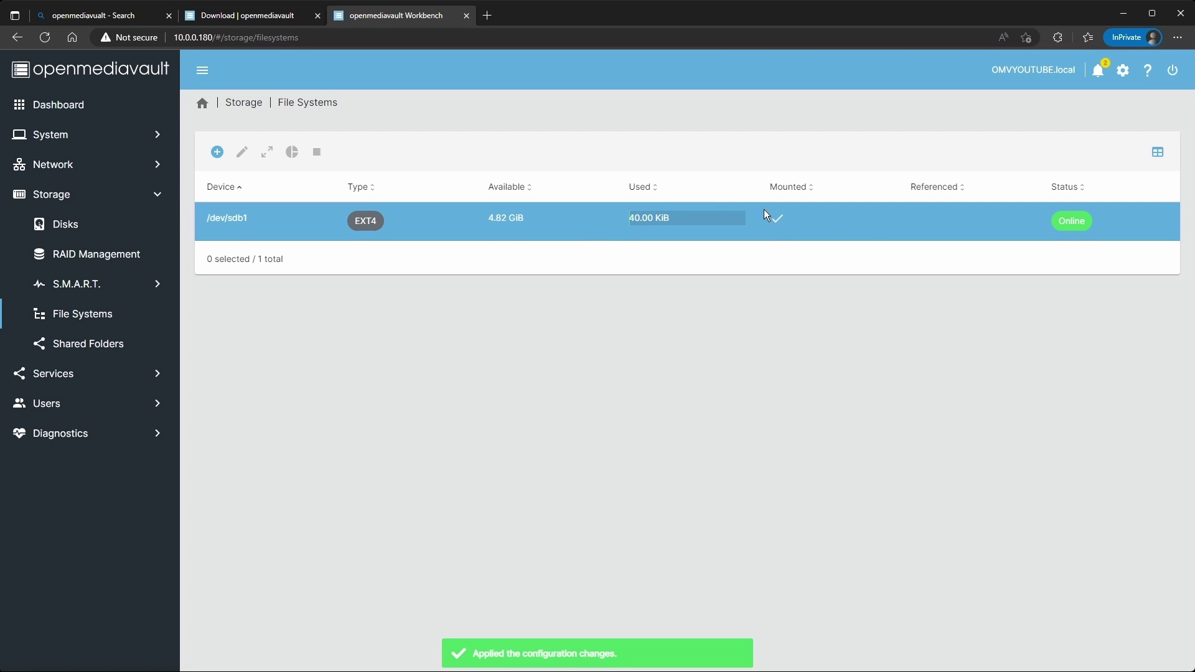
Create a 'Configs' shared folder on /dev/sdb1 with Users read/write, Others read-only permissions.
click(81, 344)
click(219, 156)
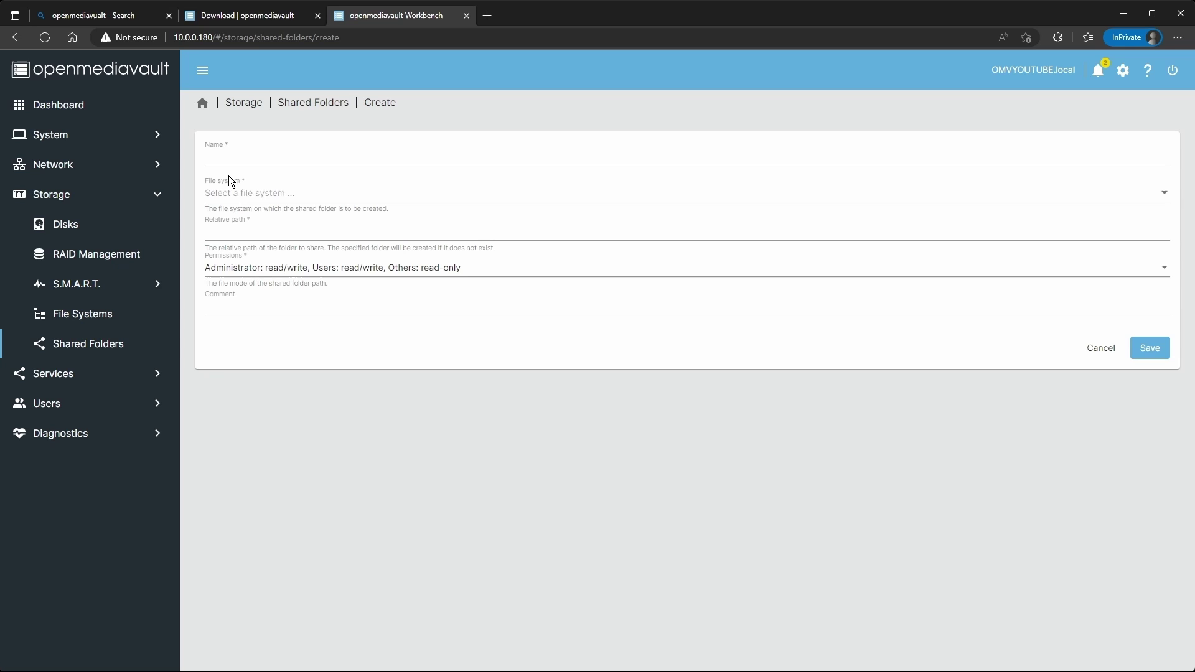
click(256, 162)
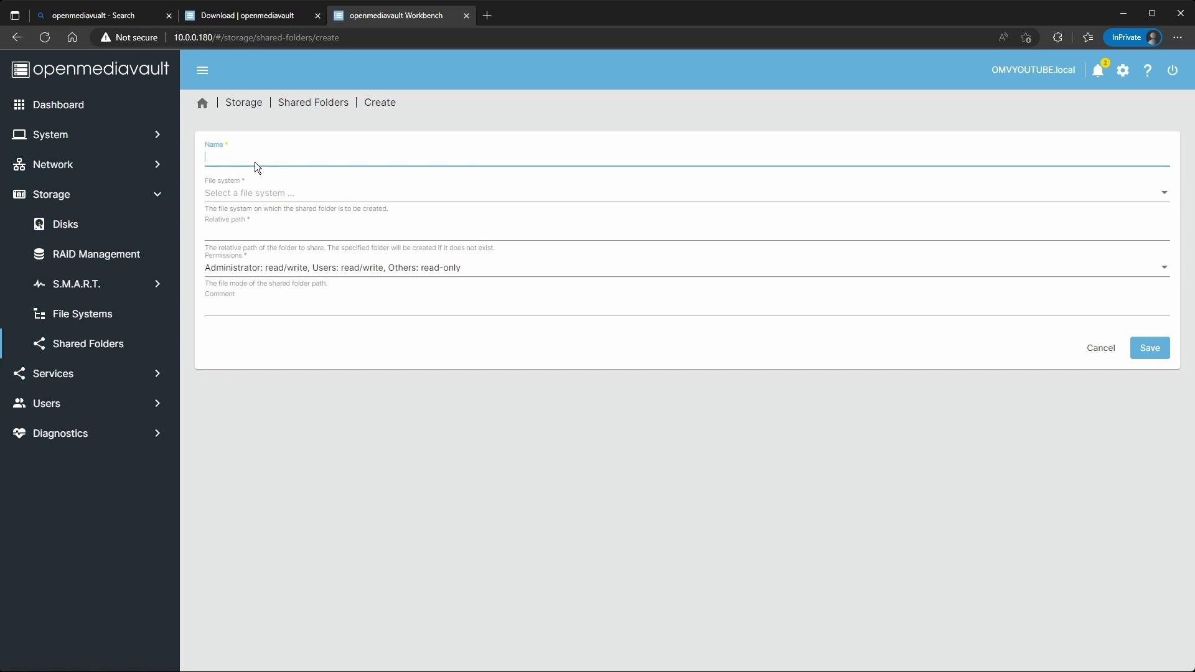
text(Configs)
click(278, 193)
click(348, 198)
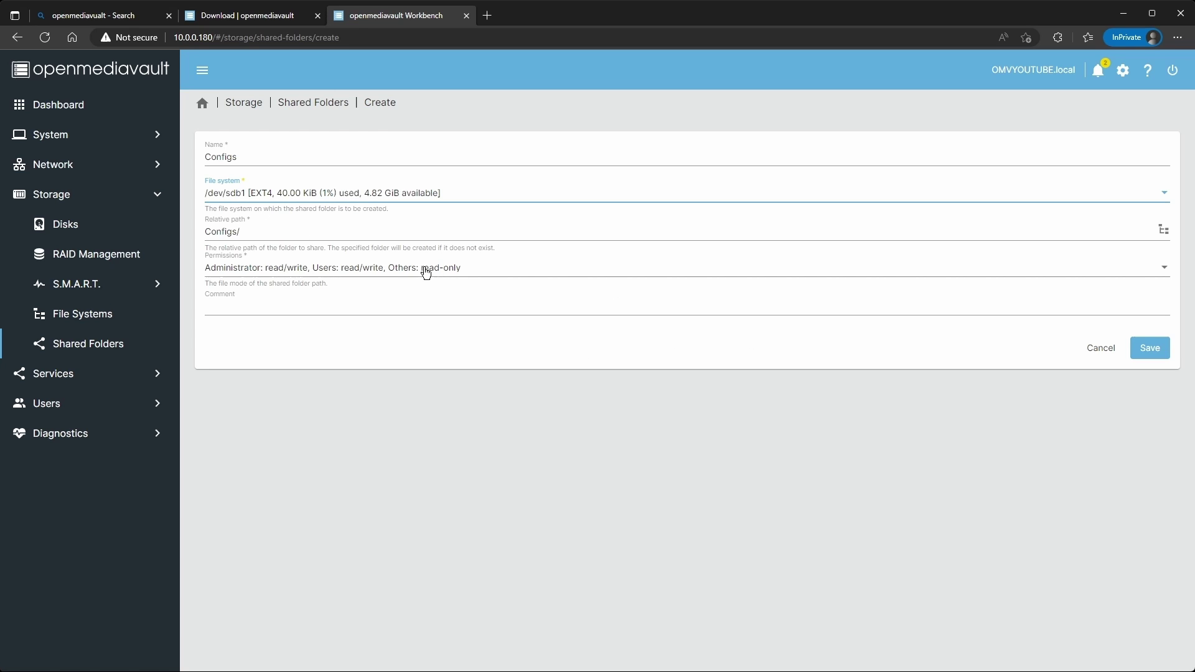
click(531, 272)
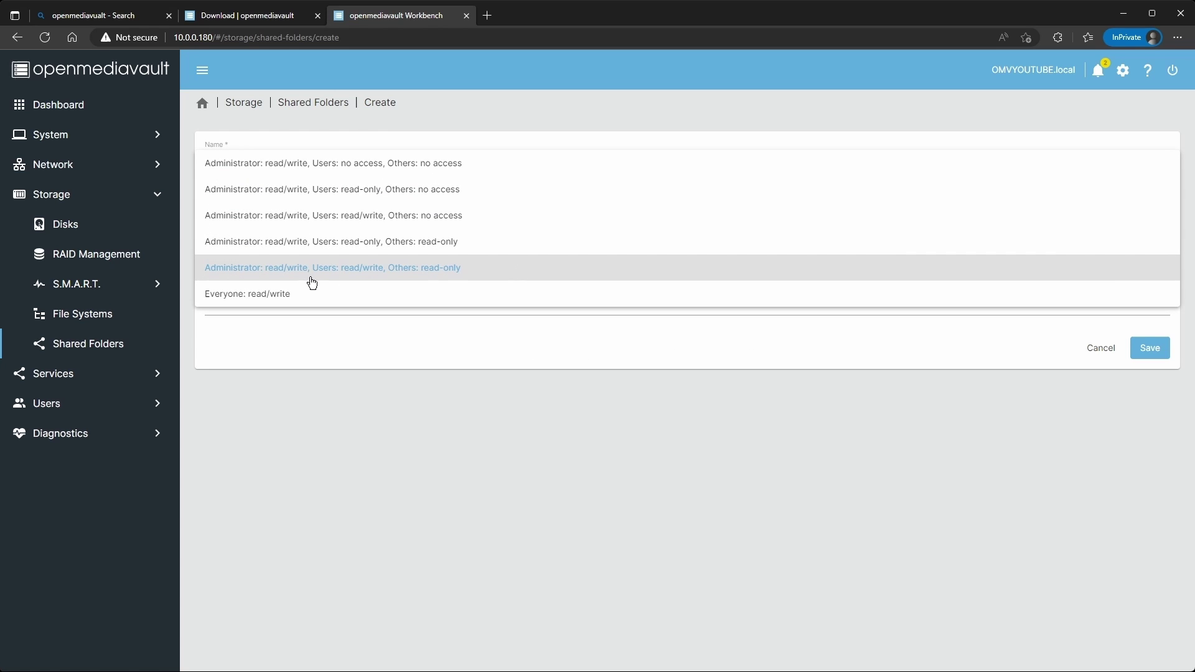
click(430, 269)
click(1150, 347)
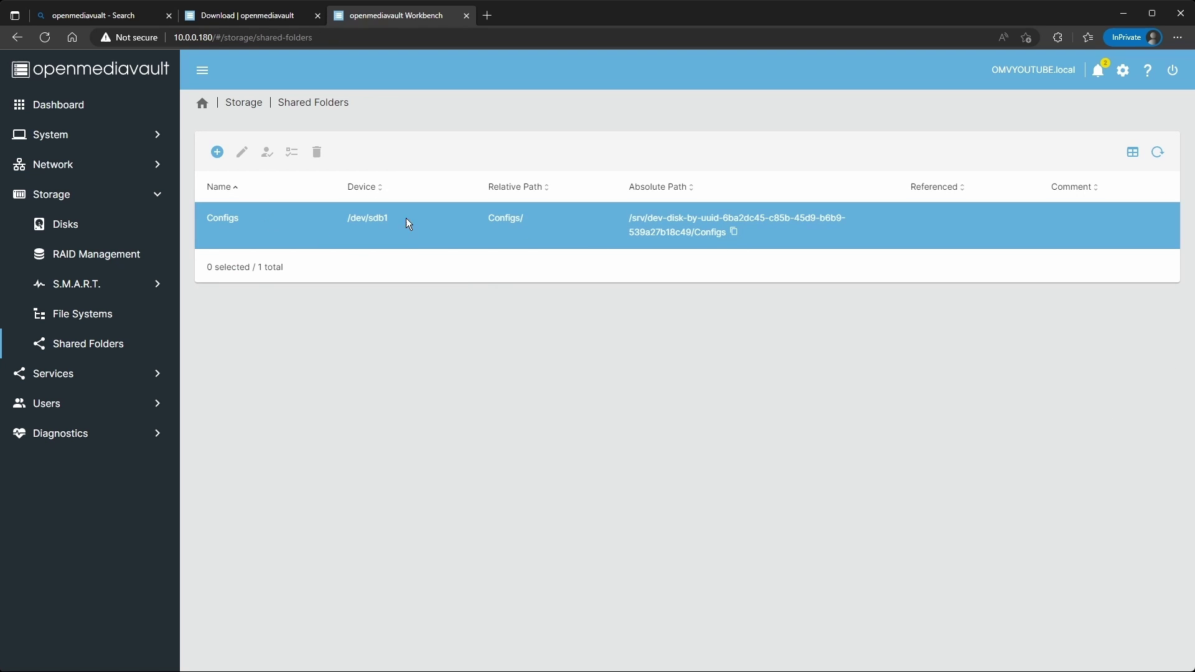
Create a 'Data' shared folder on /dev/sdb1.
click(218, 193)
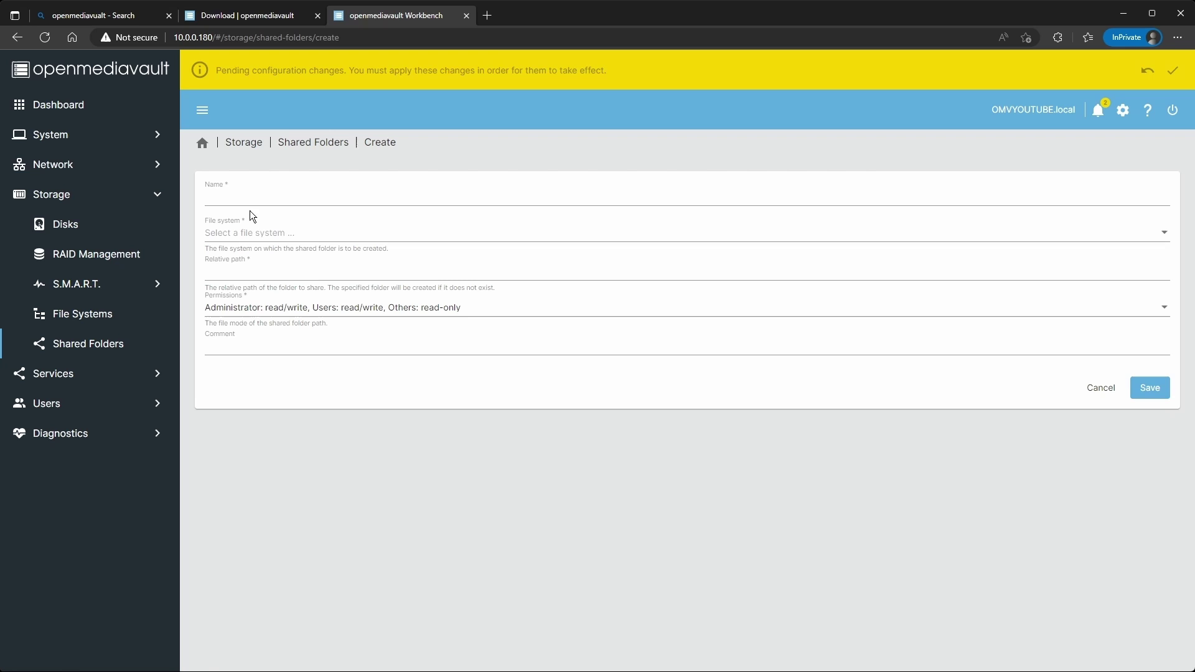
click(253, 204)
text(Data)
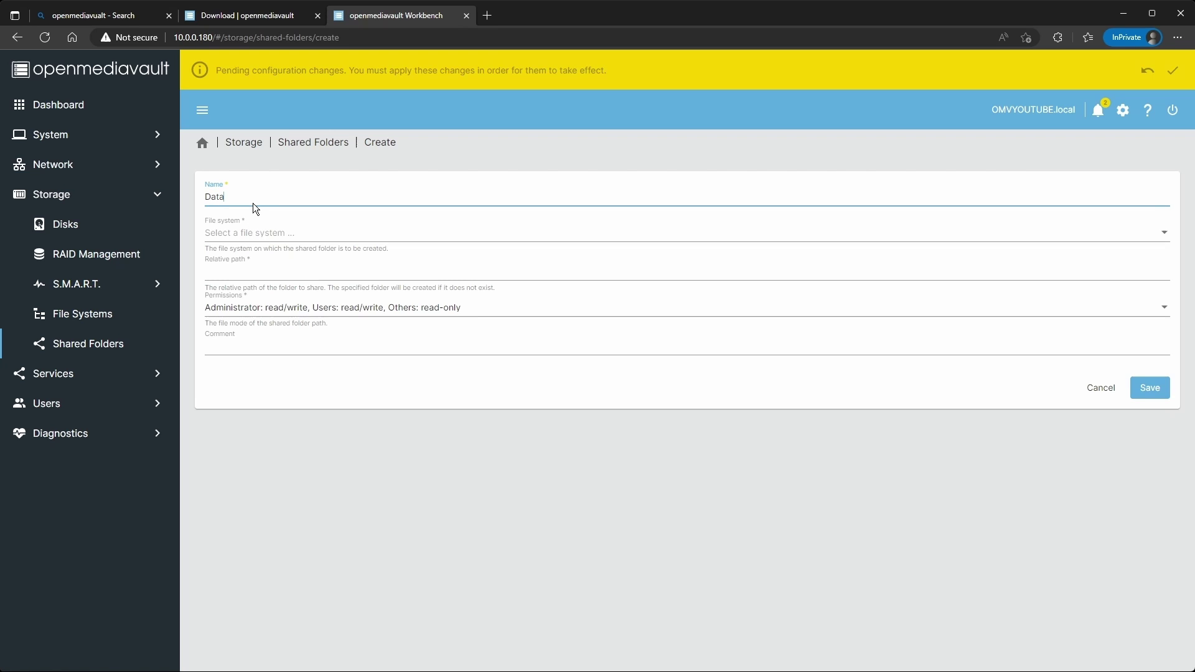
click(255, 231)
click(256, 234)
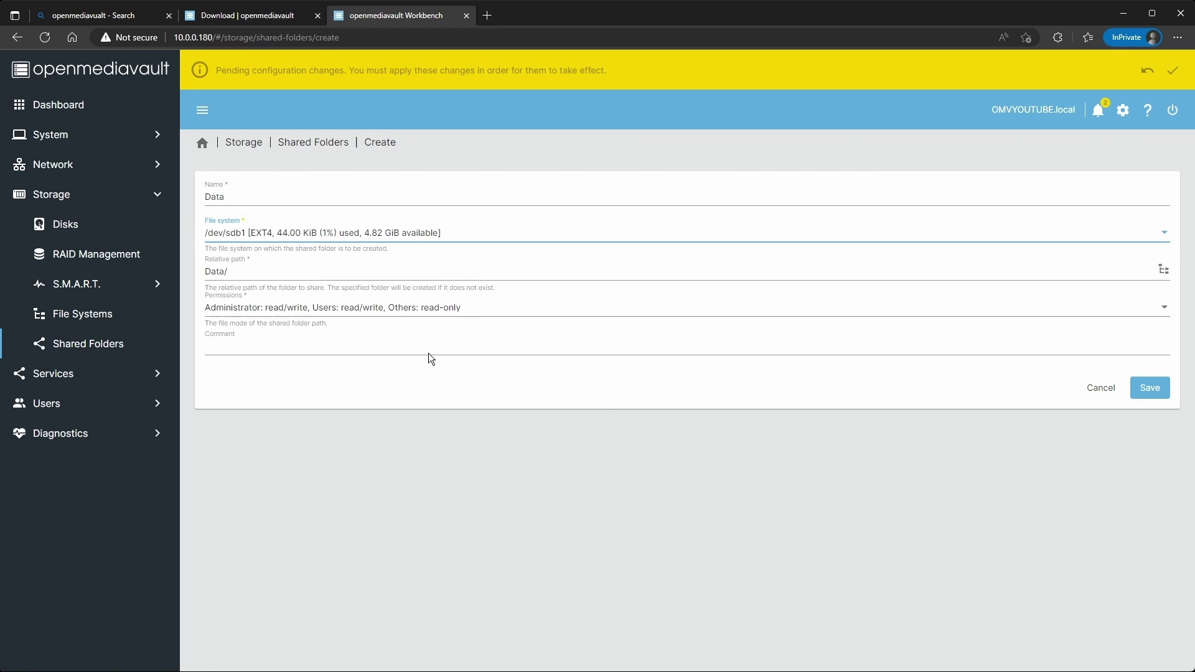
click(1138, 394)
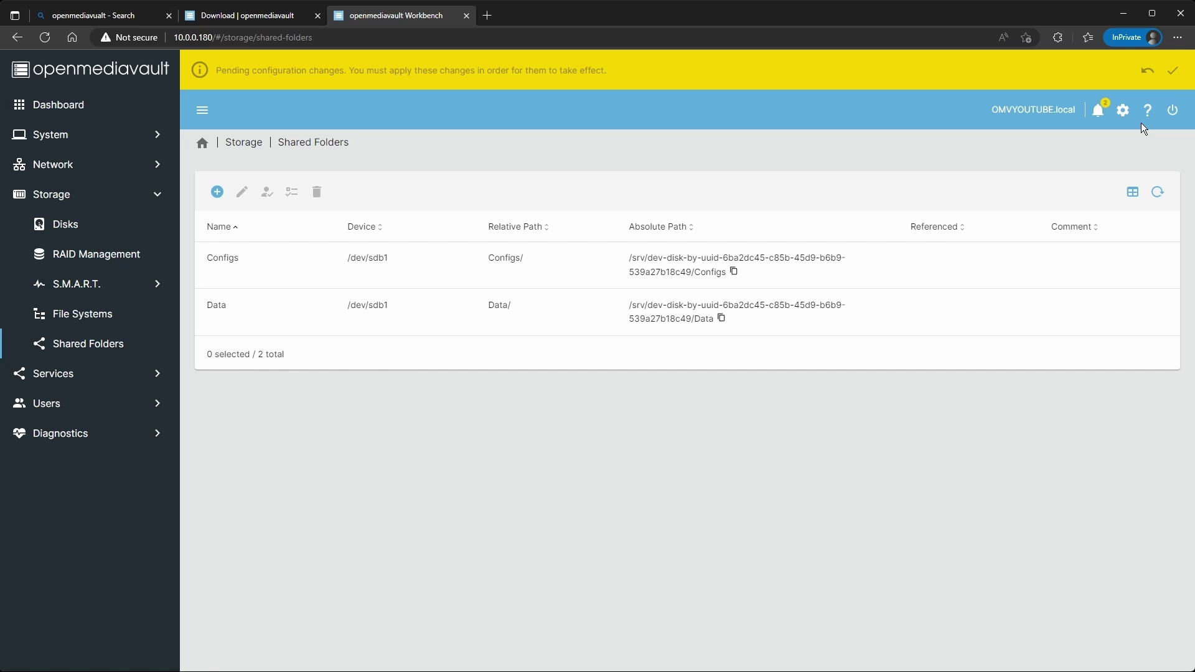
Apply the pending changes and open the Data shared folder for editing.
click(1182, 80)
click(385, 391)
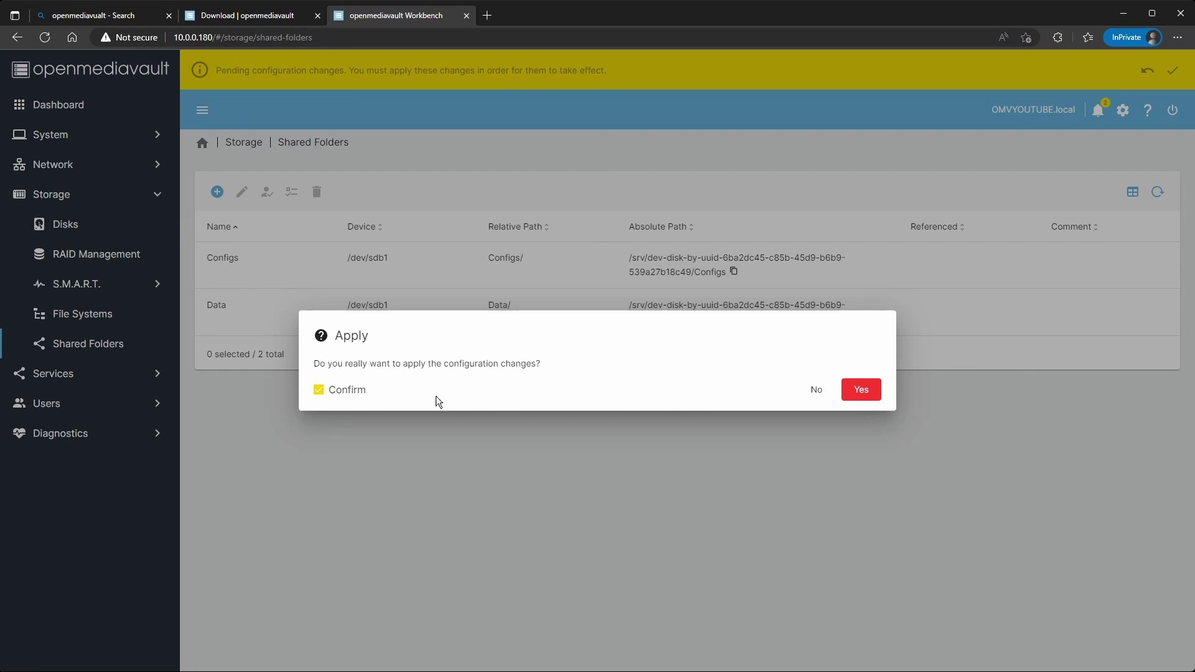
click(861, 390)
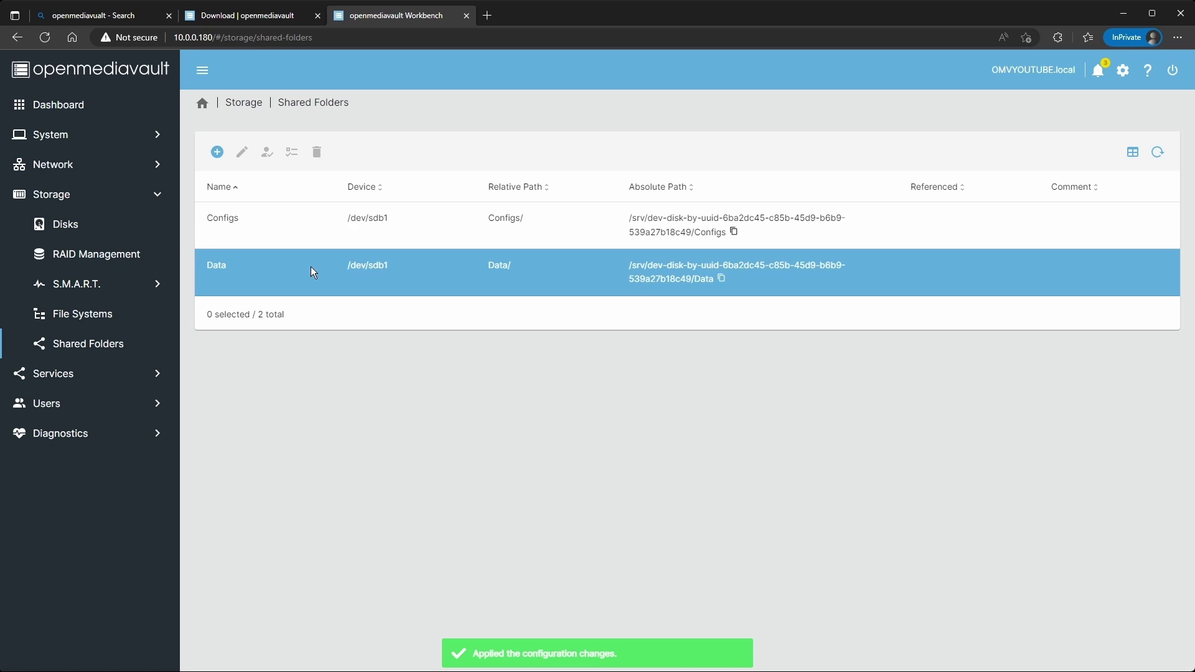
click(312, 266)
click(242, 152)
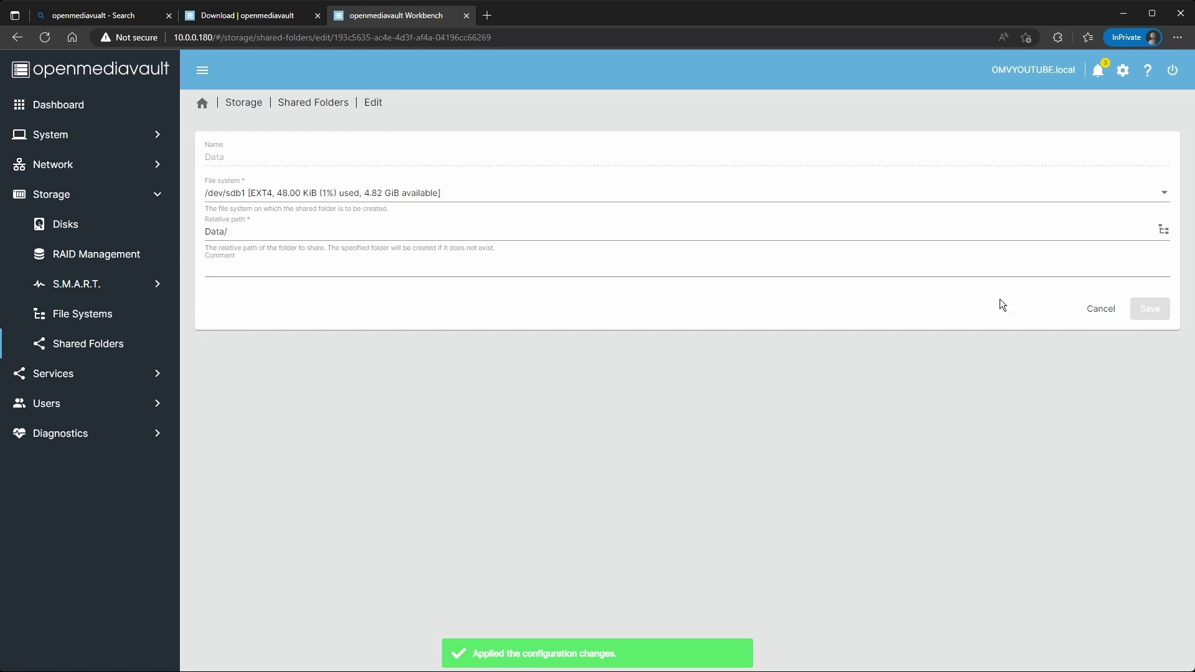
Give Others Read/Write/Execute in the Data shared folder's ACL and save it.
click(1101, 310)
click(336, 272)
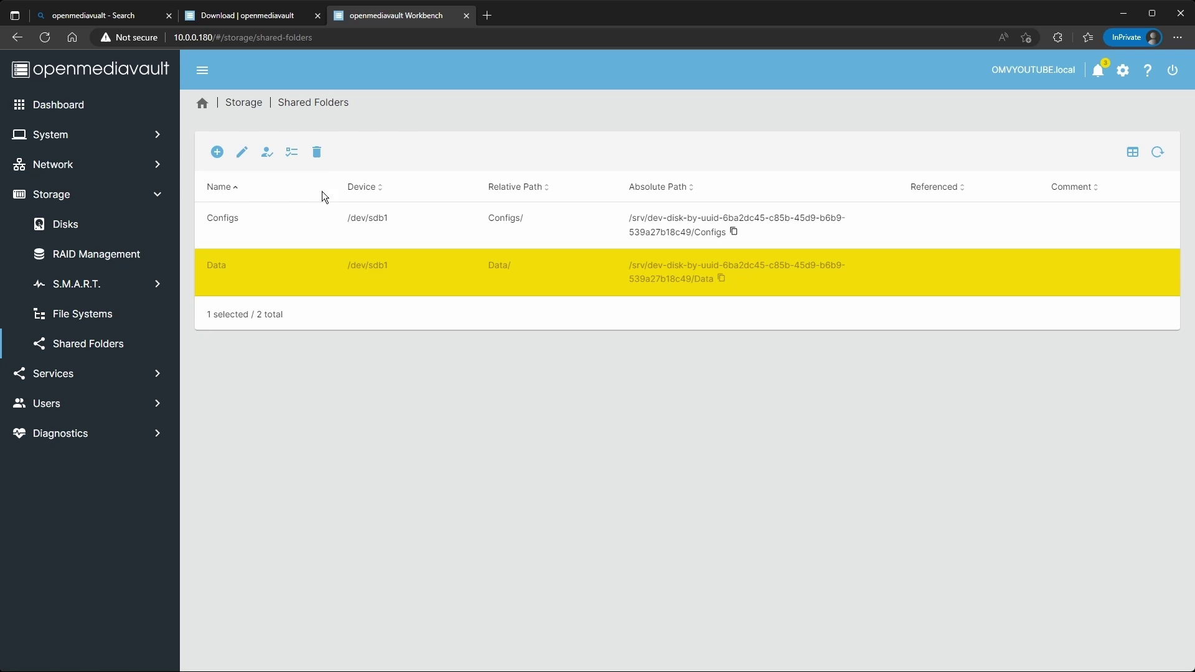
click(292, 152)
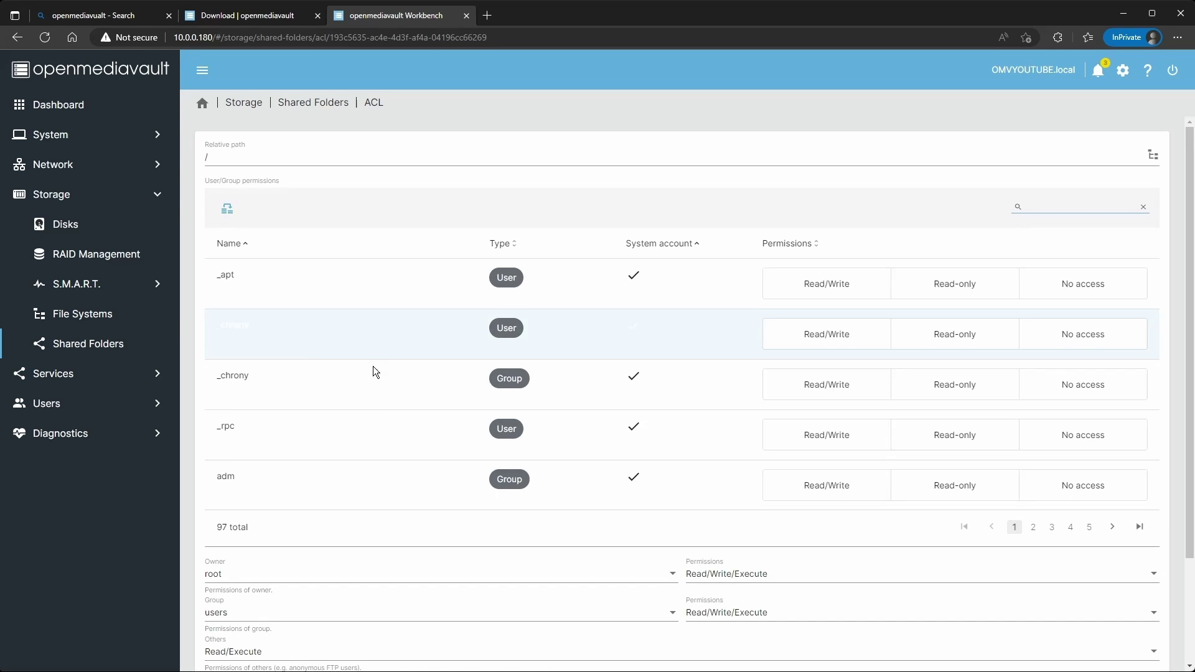
scroll(319, 643, down, 2)
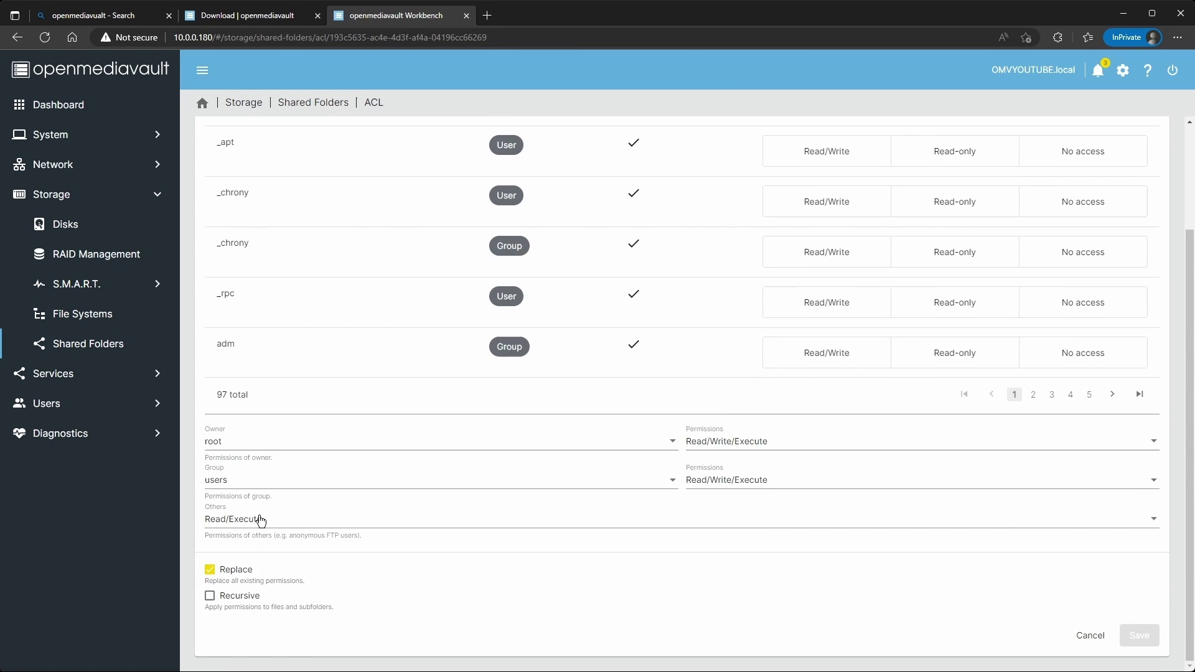
click(261, 520)
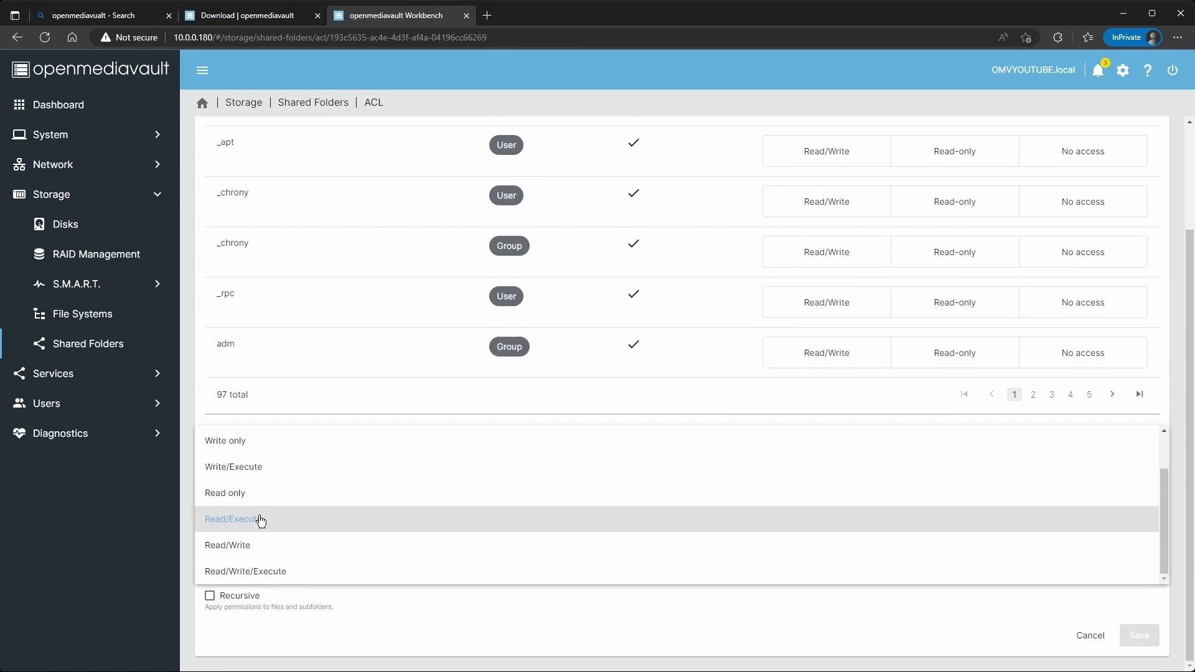
click(268, 573)
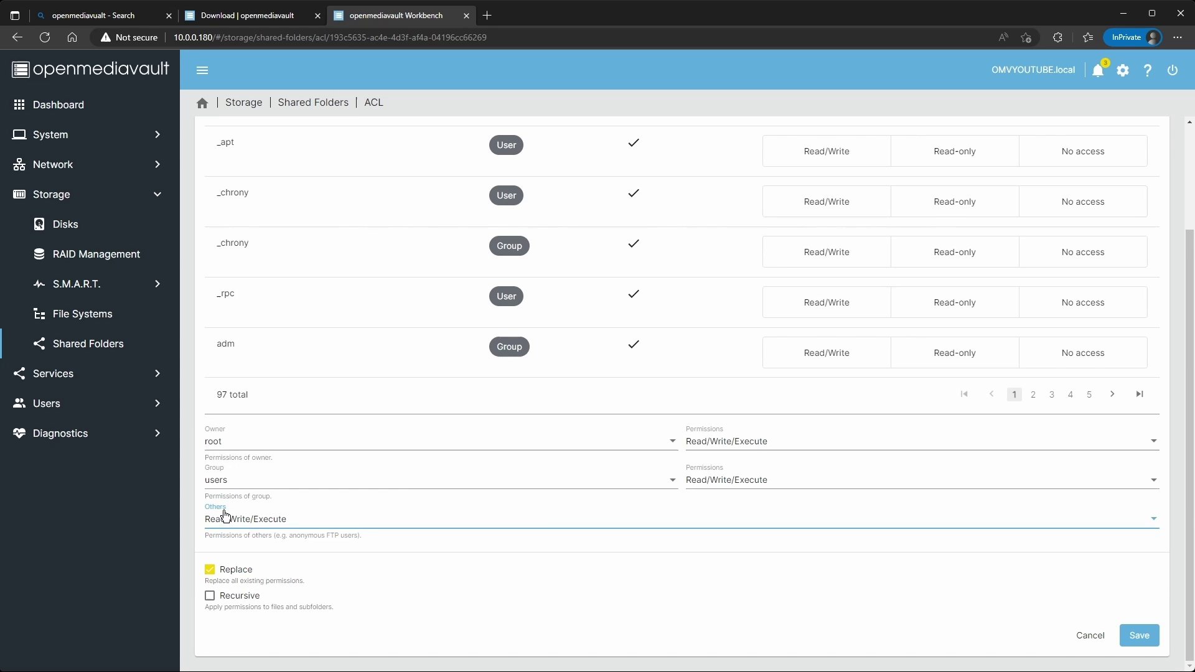
click(1139, 635)
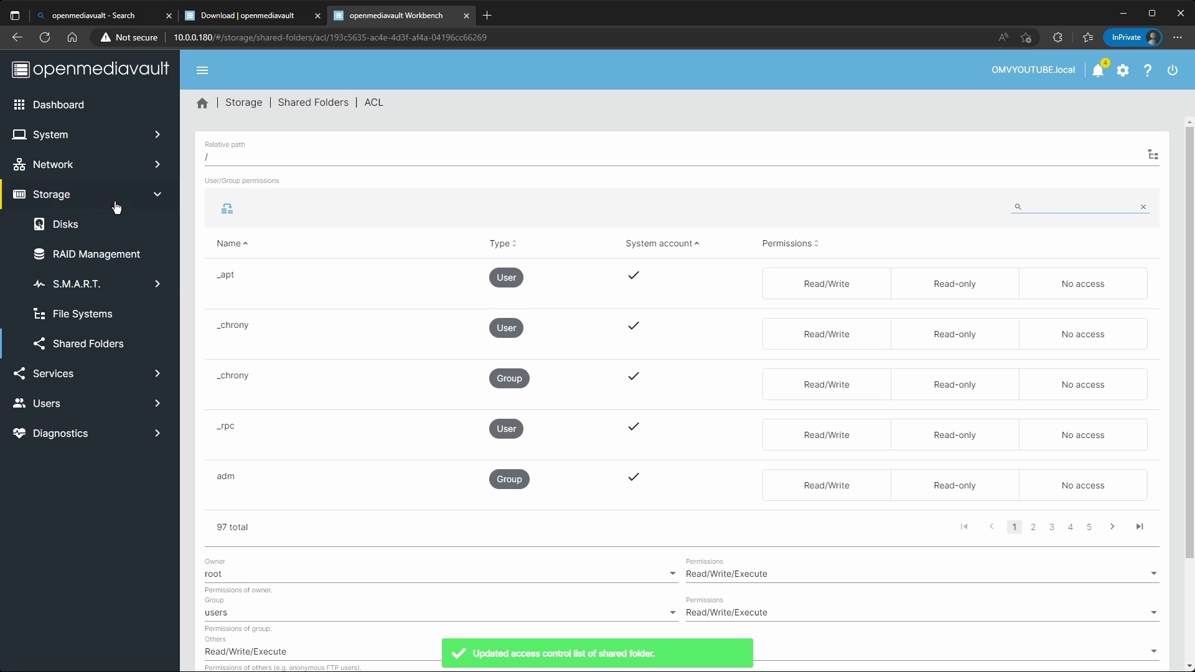
click(62, 373)
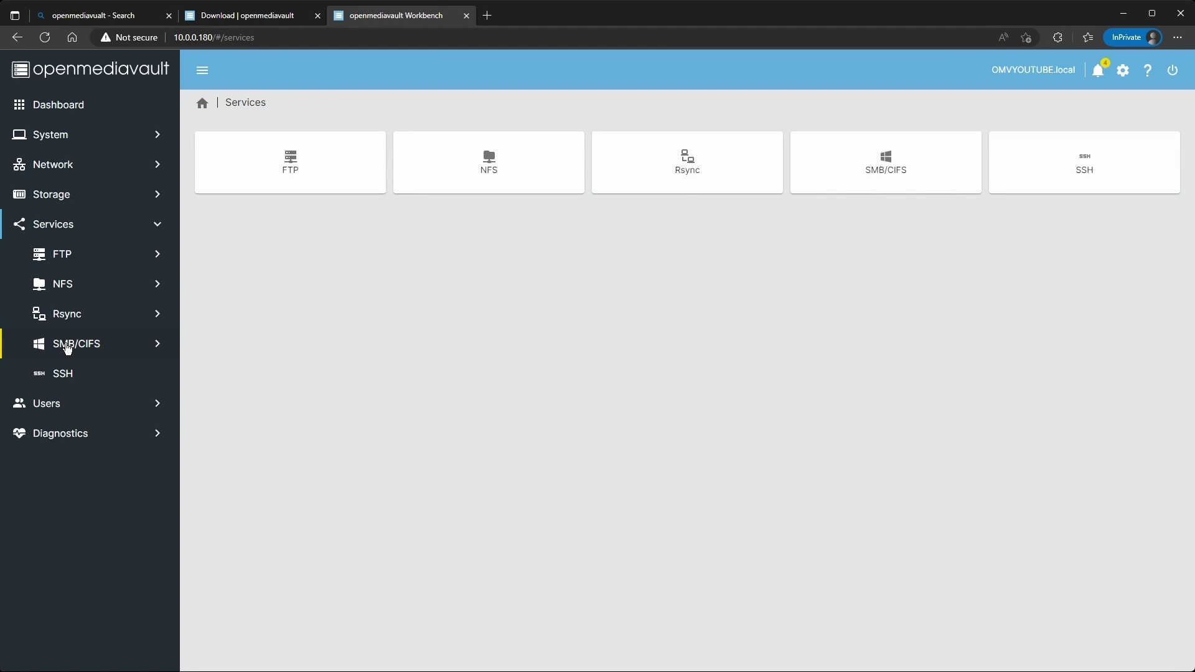
Tick Enabled in the SMB/CIFS settings and save them.
click(69, 346)
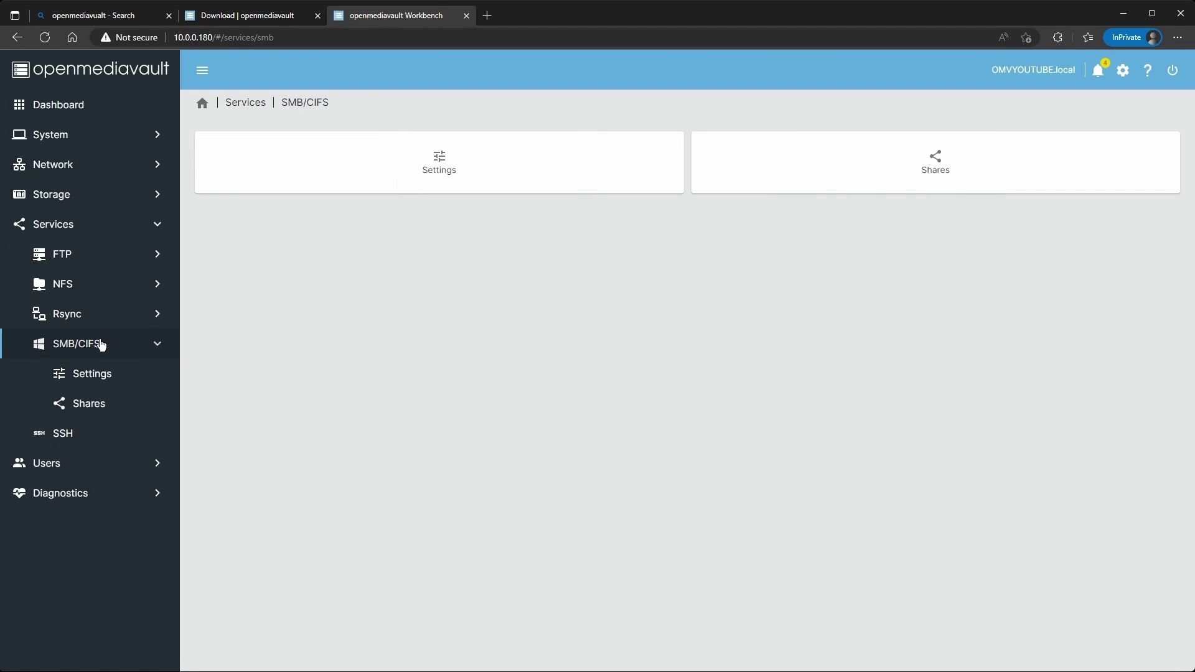
click(402, 162)
click(211, 150)
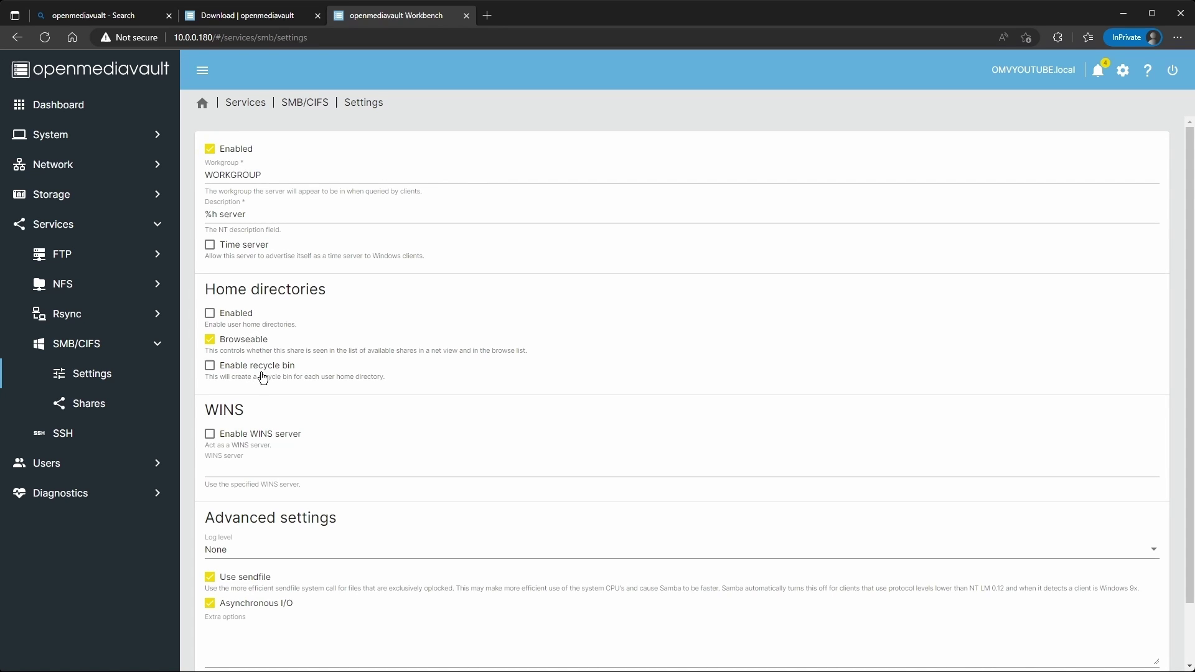
scroll(283, 367, down, 2)
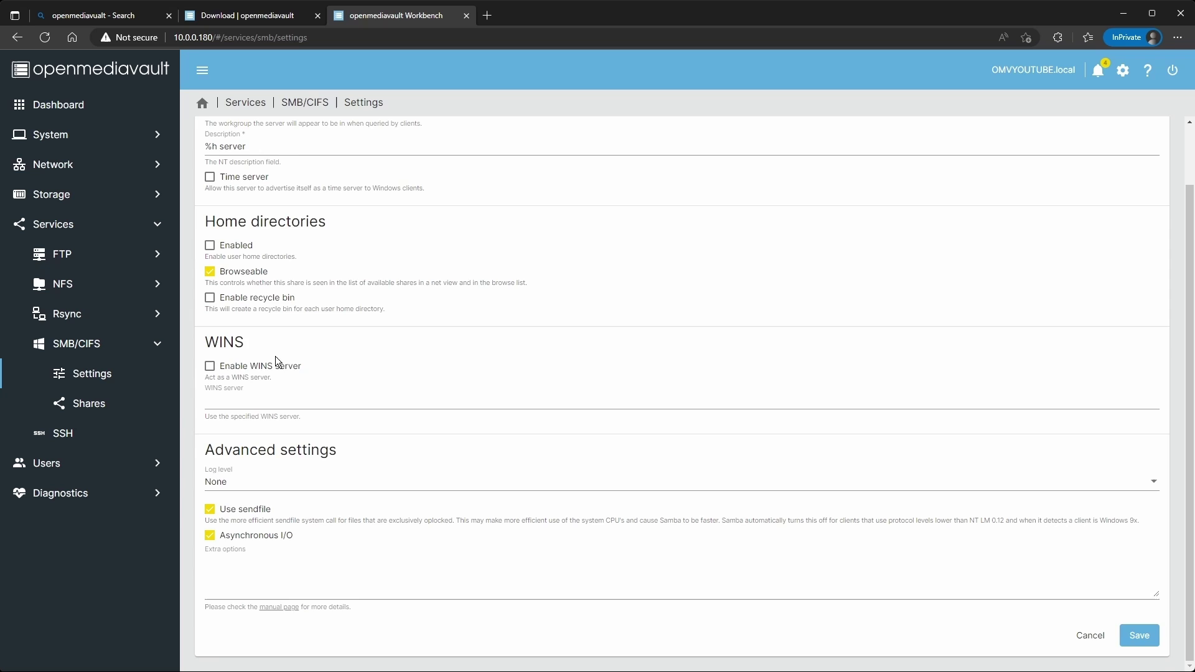
scroll(284, 405, up, 1)
scroll(921, 539, down, 1)
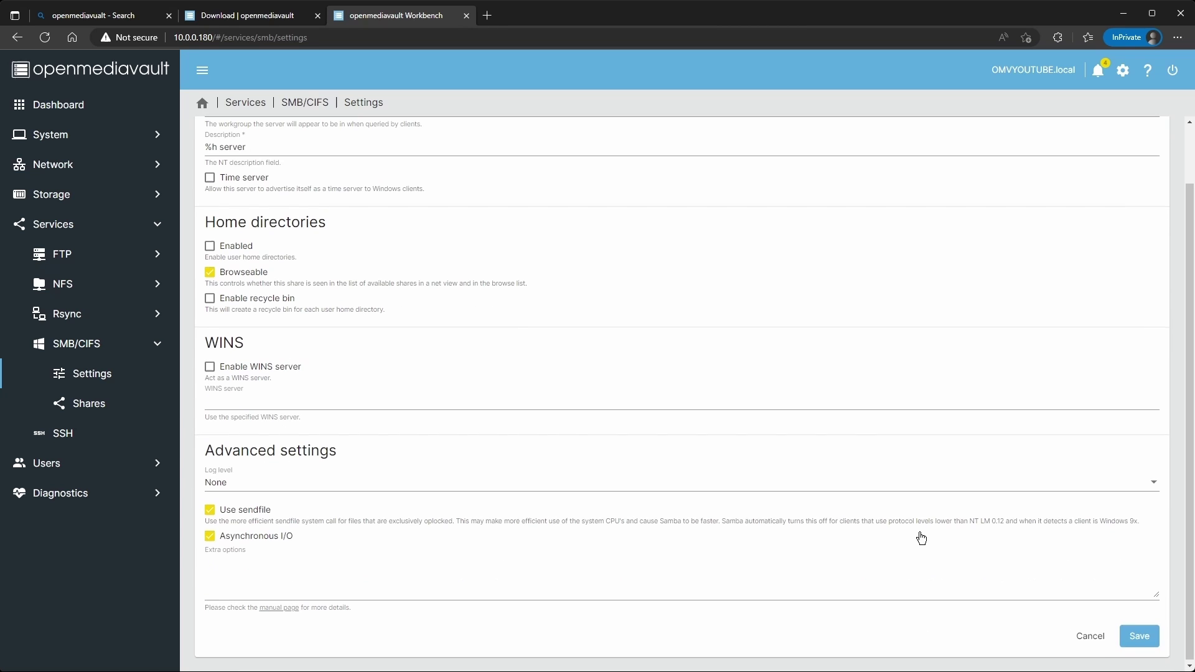
click(1139, 635)
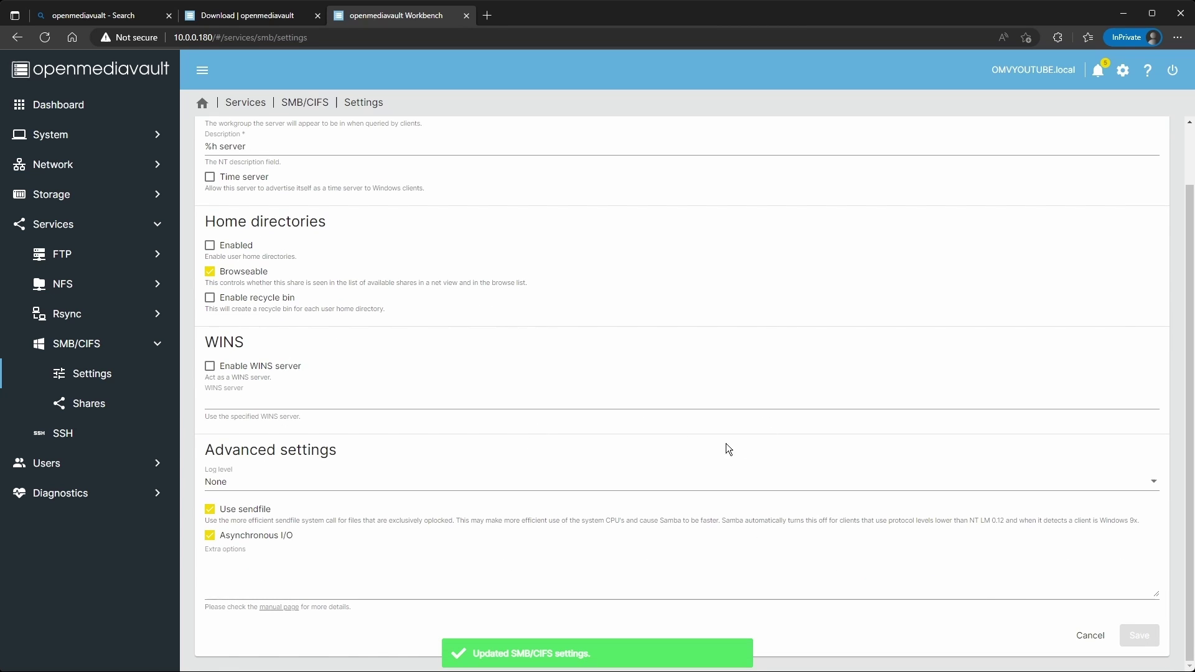
Apply the pending configuration changes and confirm.
scroll(598, 416, up, 1)
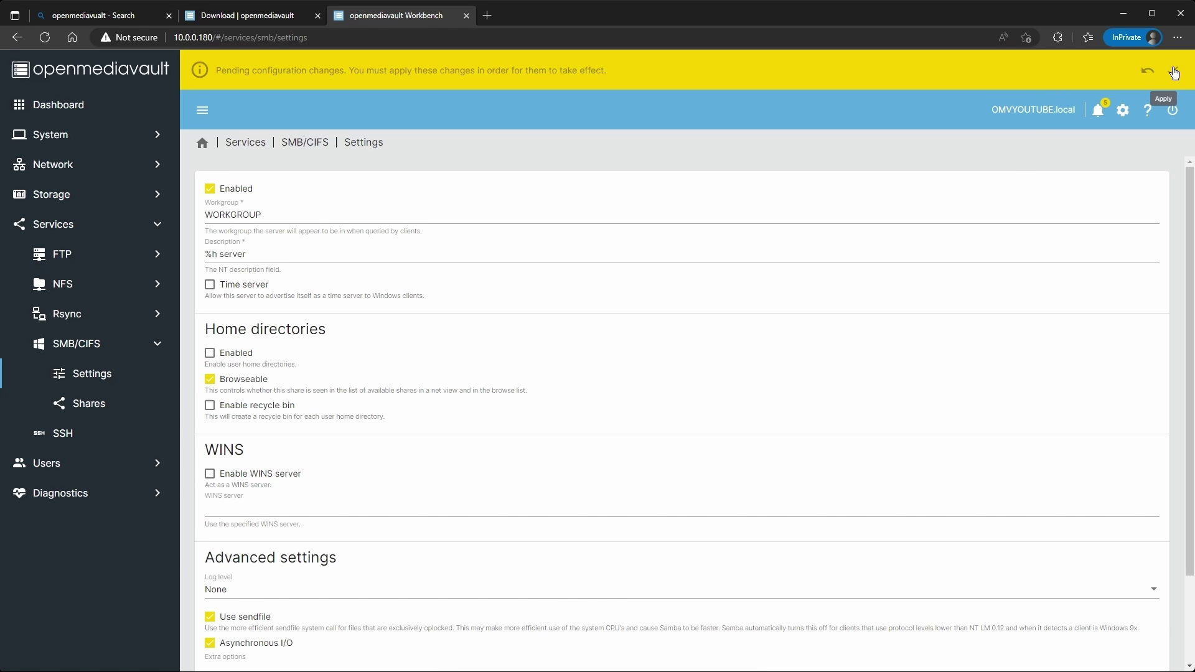
click(1173, 71)
click(356, 391)
click(873, 384)
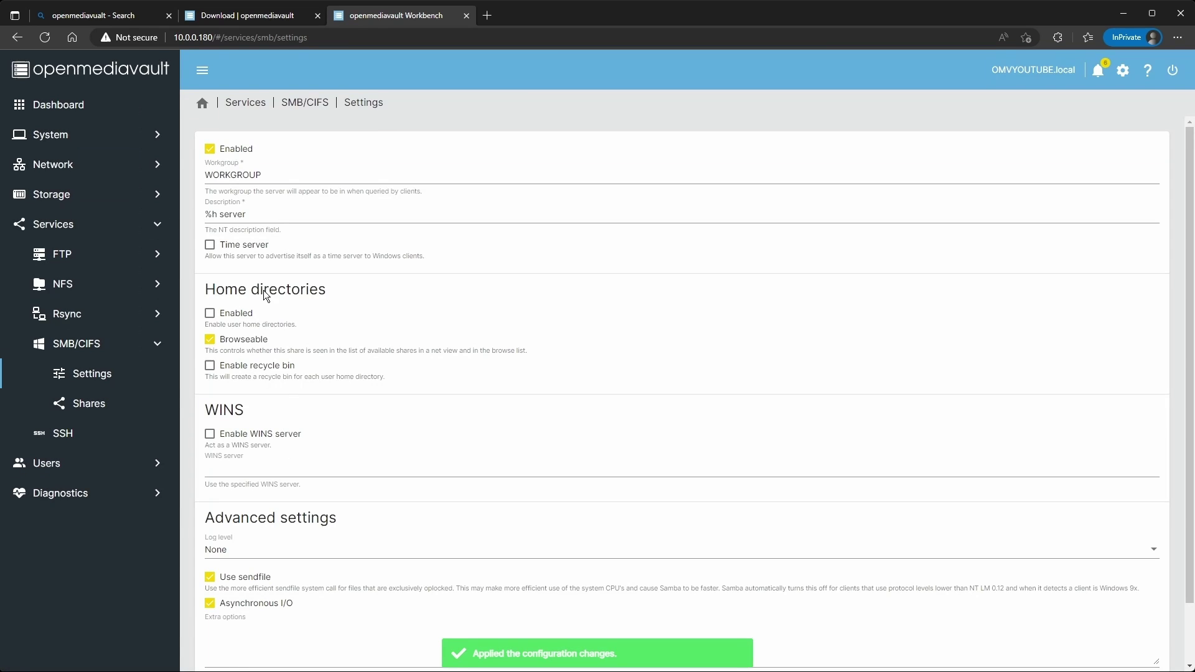
Create an SMB share for the Data folder with Public set to Guests only.
click(87, 406)
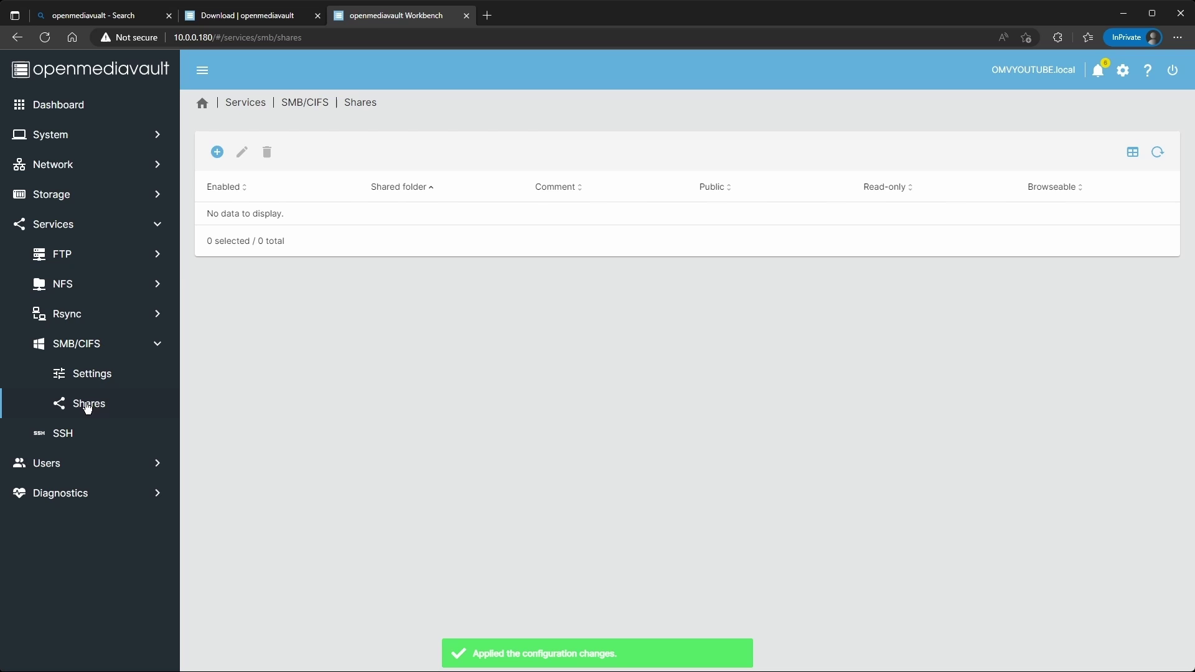
click(219, 153)
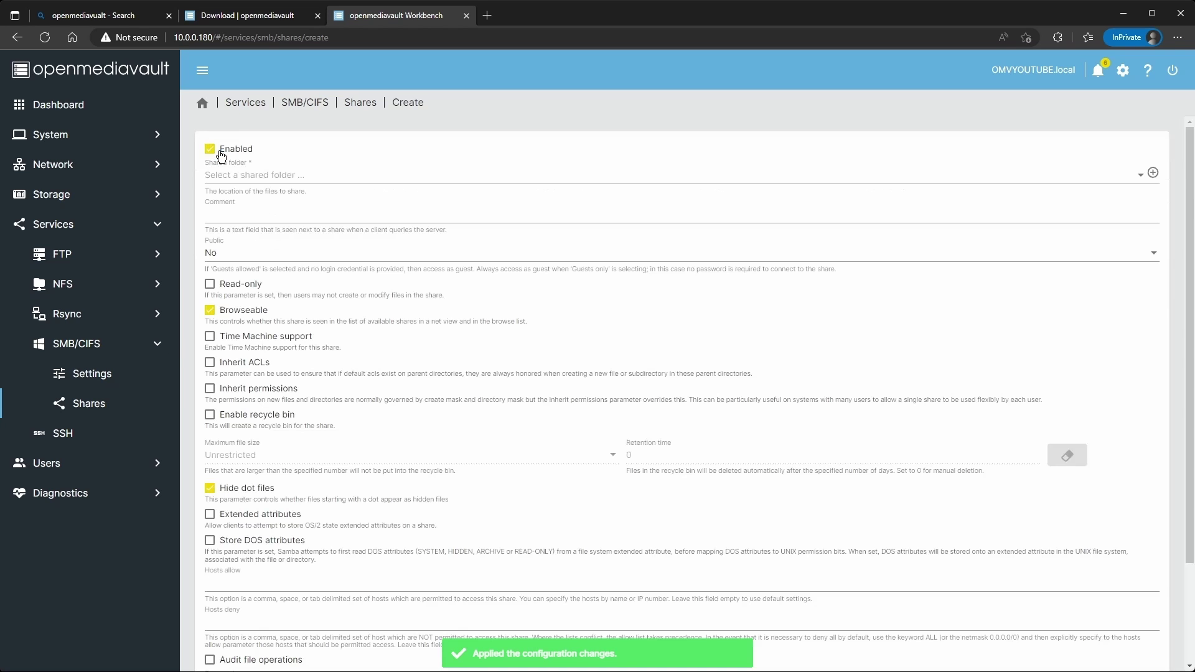
click(248, 176)
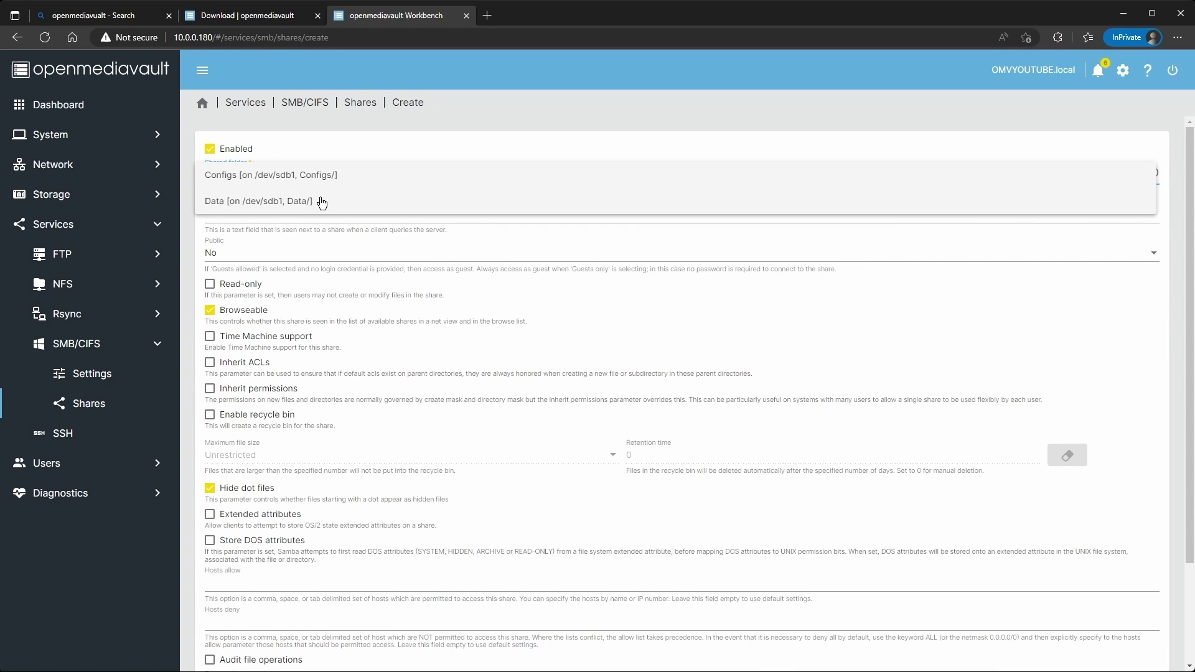
click(225, 201)
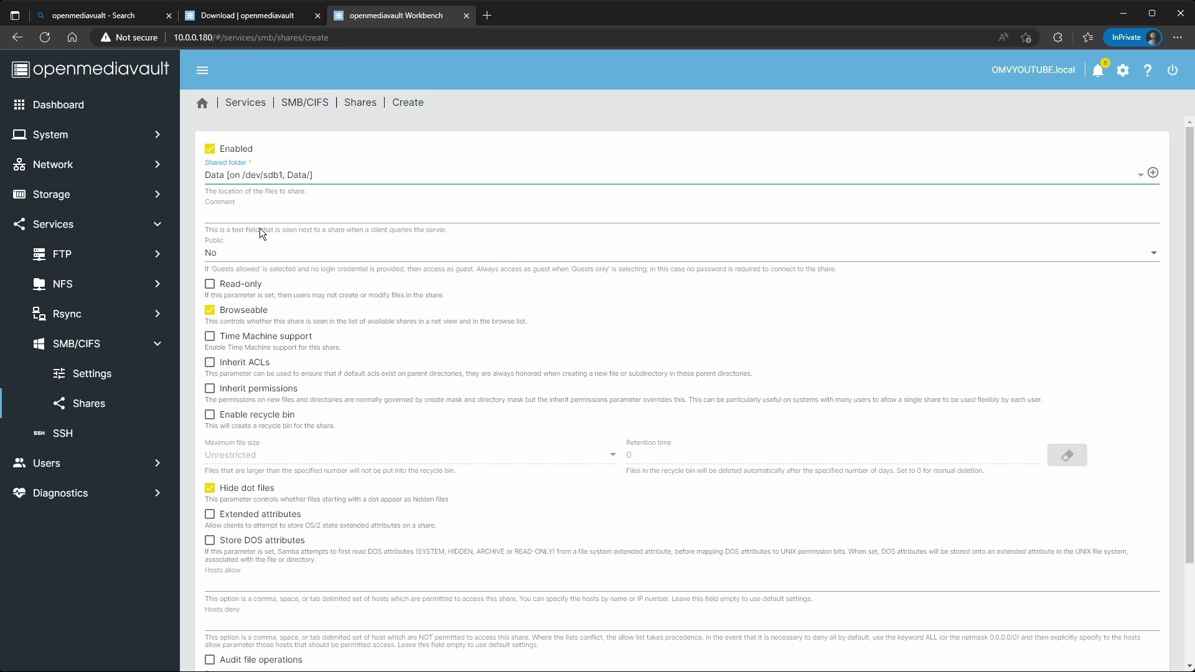
click(231, 253)
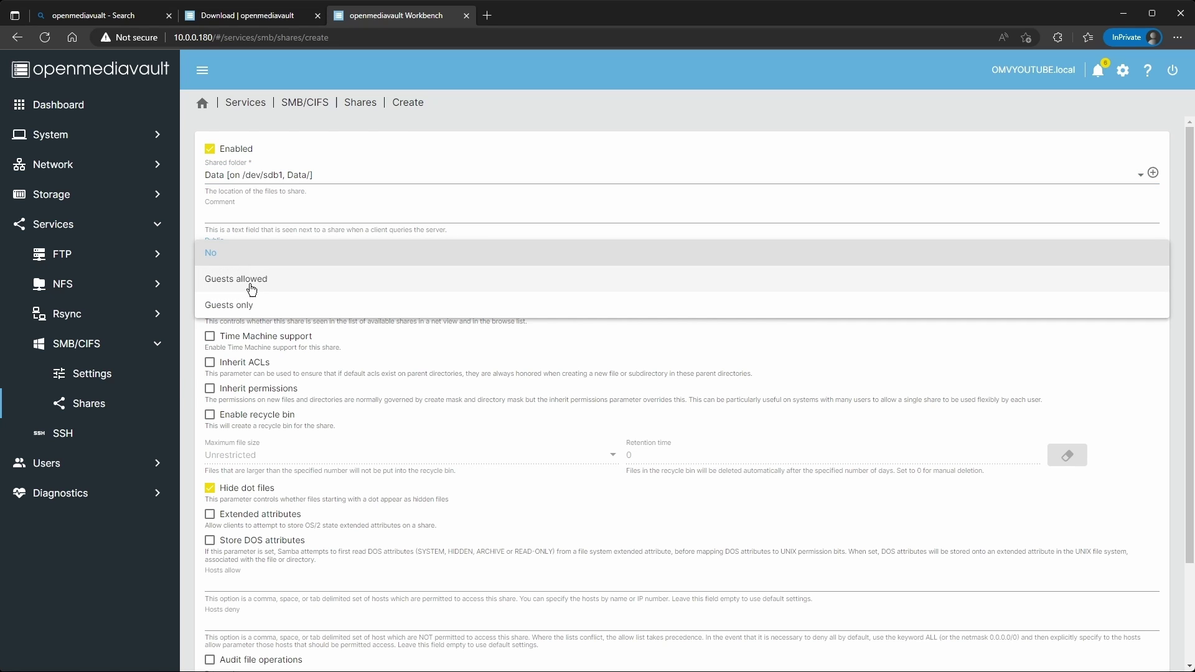
click(240, 304)
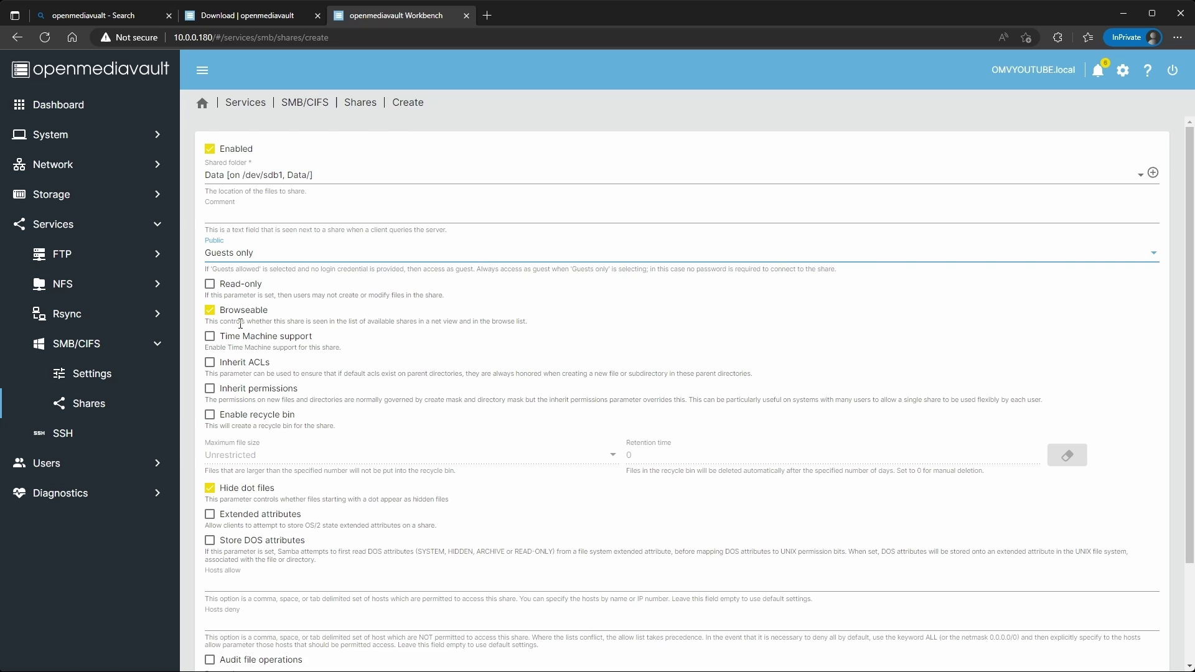
scroll(255, 385, down, 3)
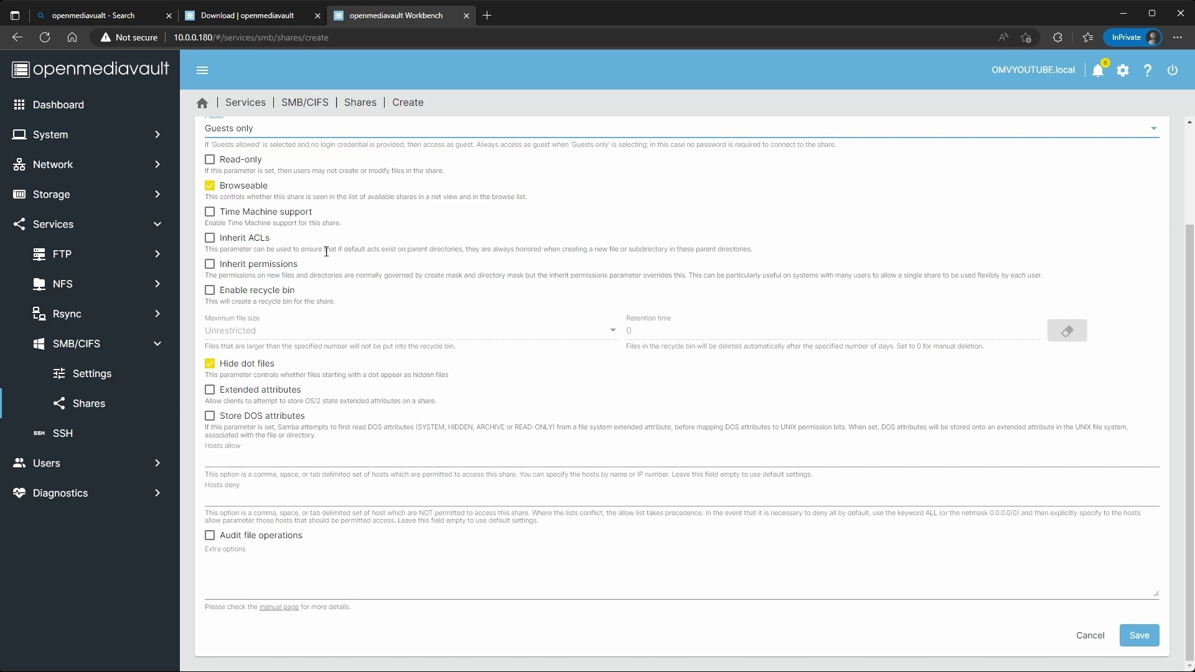
scroll(305, 256, up, 2)
scroll(305, 255, down, 2)
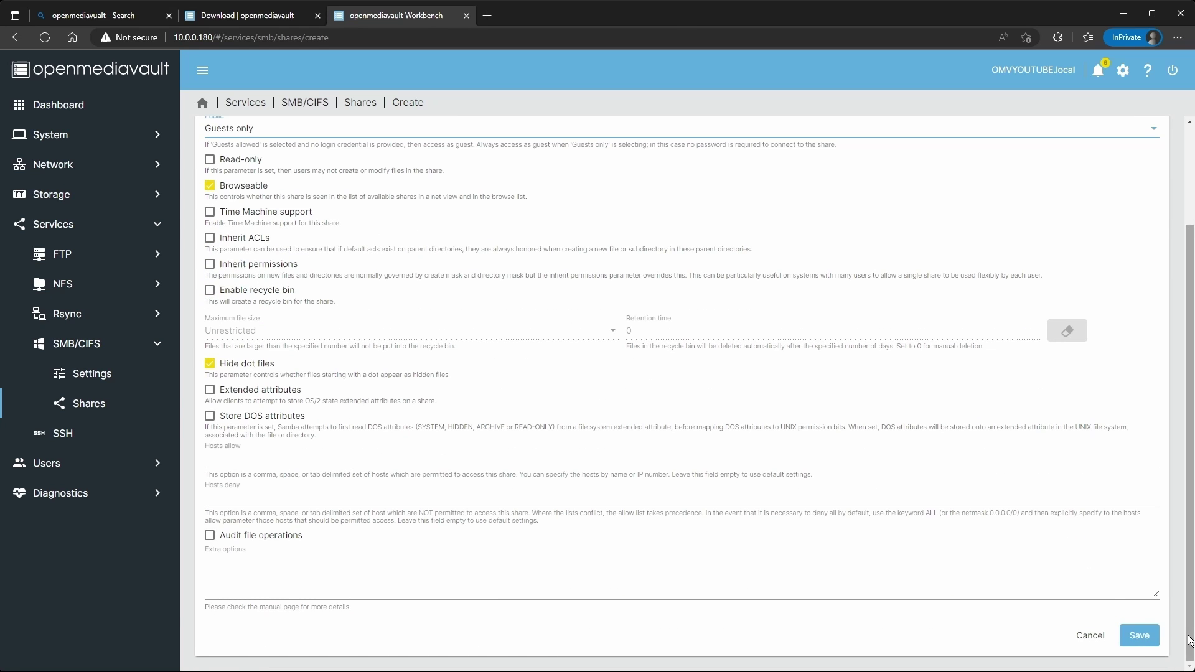
click(1139, 635)
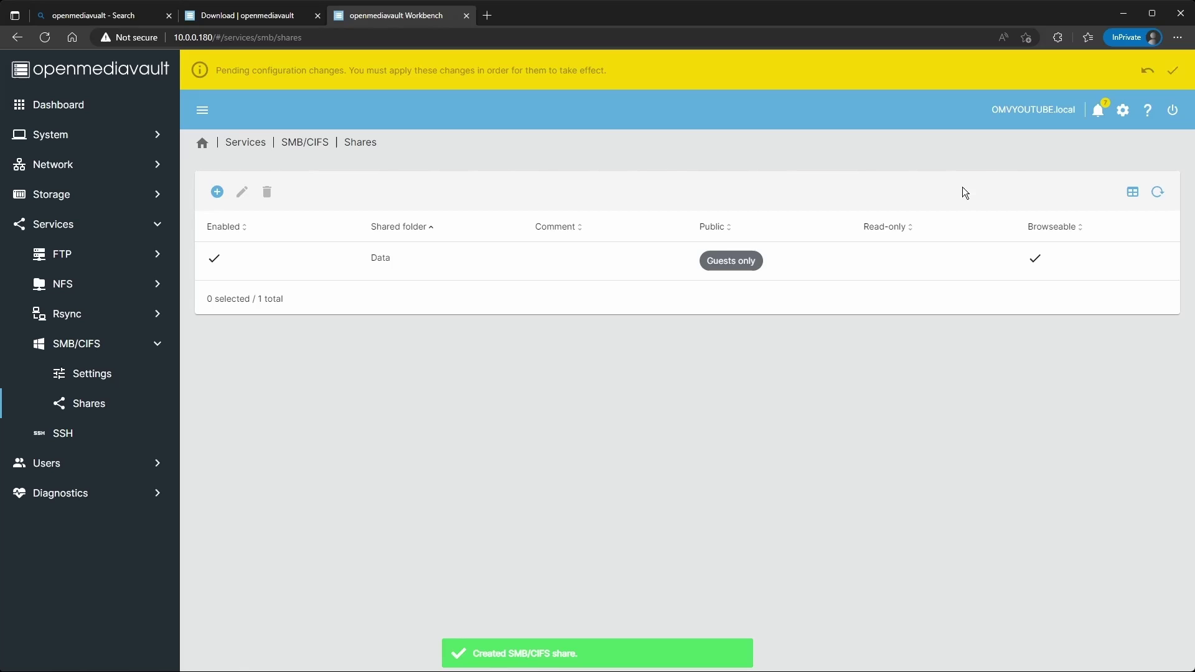
Apply the pending configuration changes and confirm.
click(1172, 70)
click(338, 391)
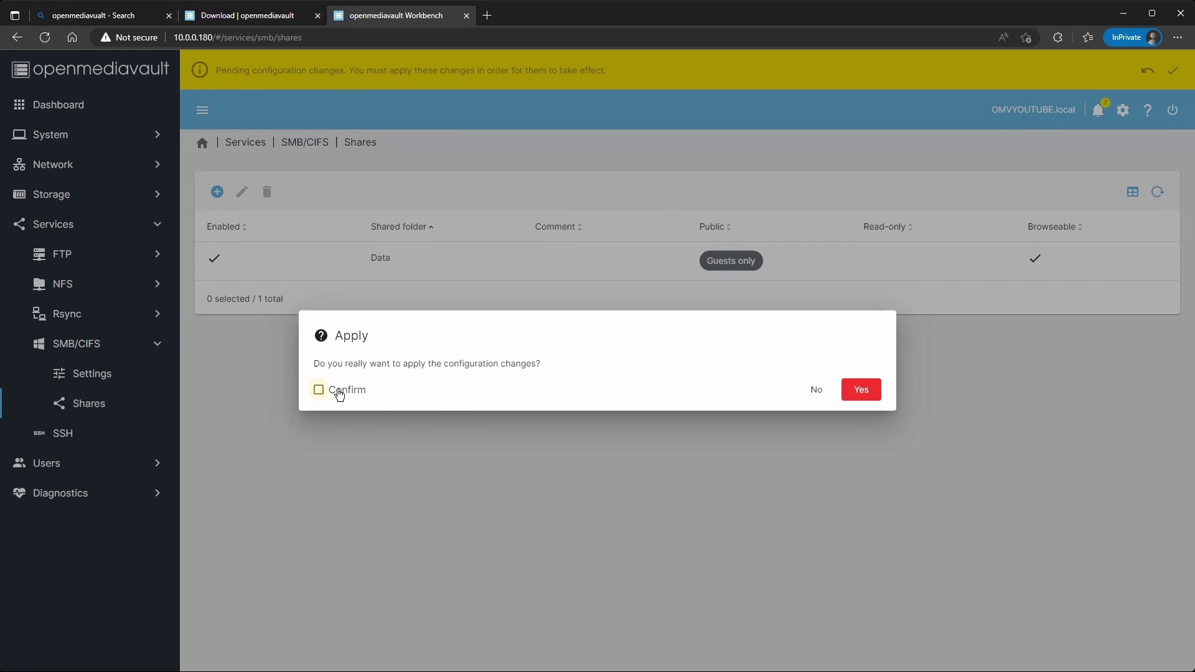
click(861, 391)
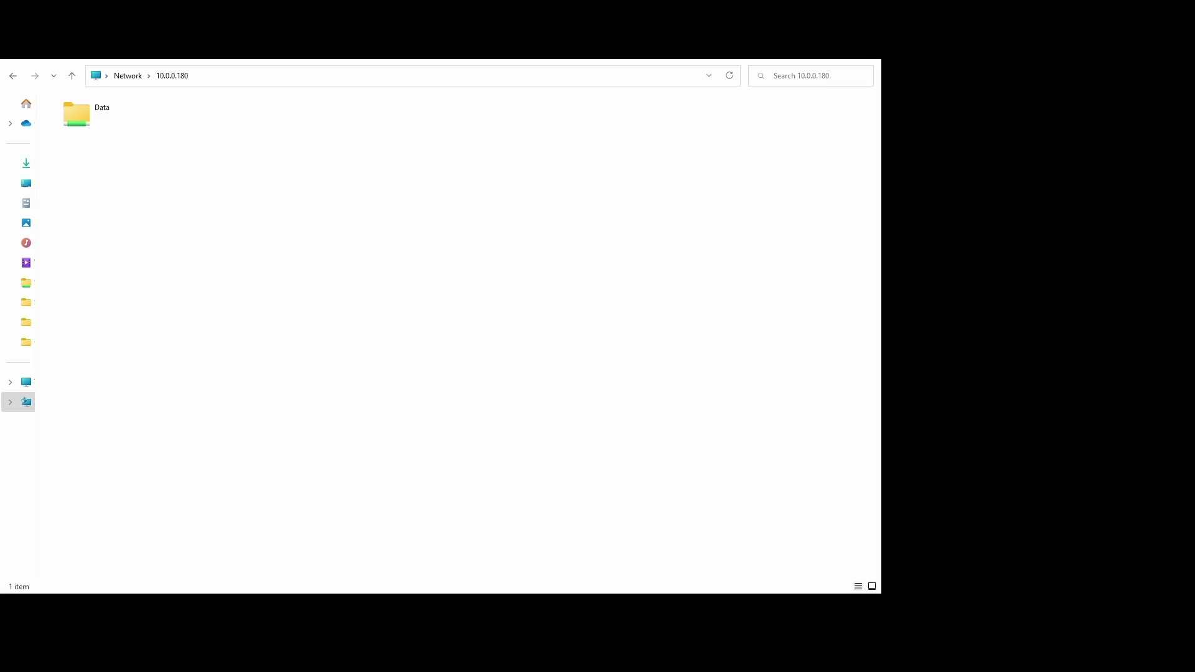
Open the Data share at \\10.0.0.180 and check New Text Document.txt inside it.
click(242, 76)
click(120, 74)
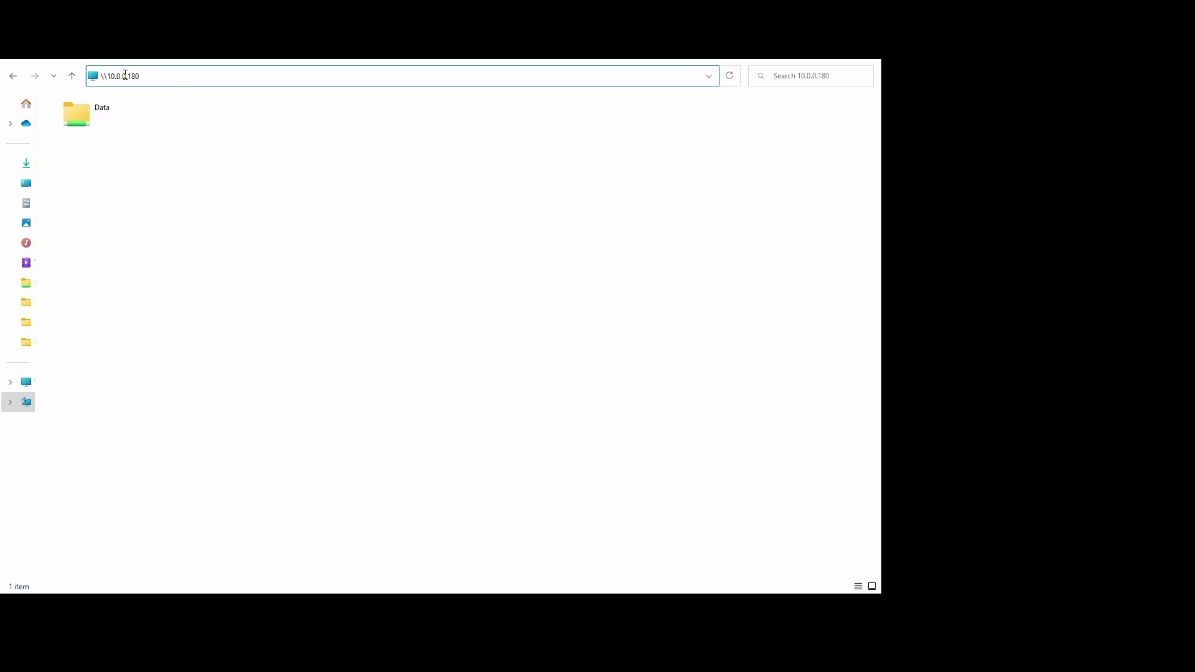
double_click(88, 119)
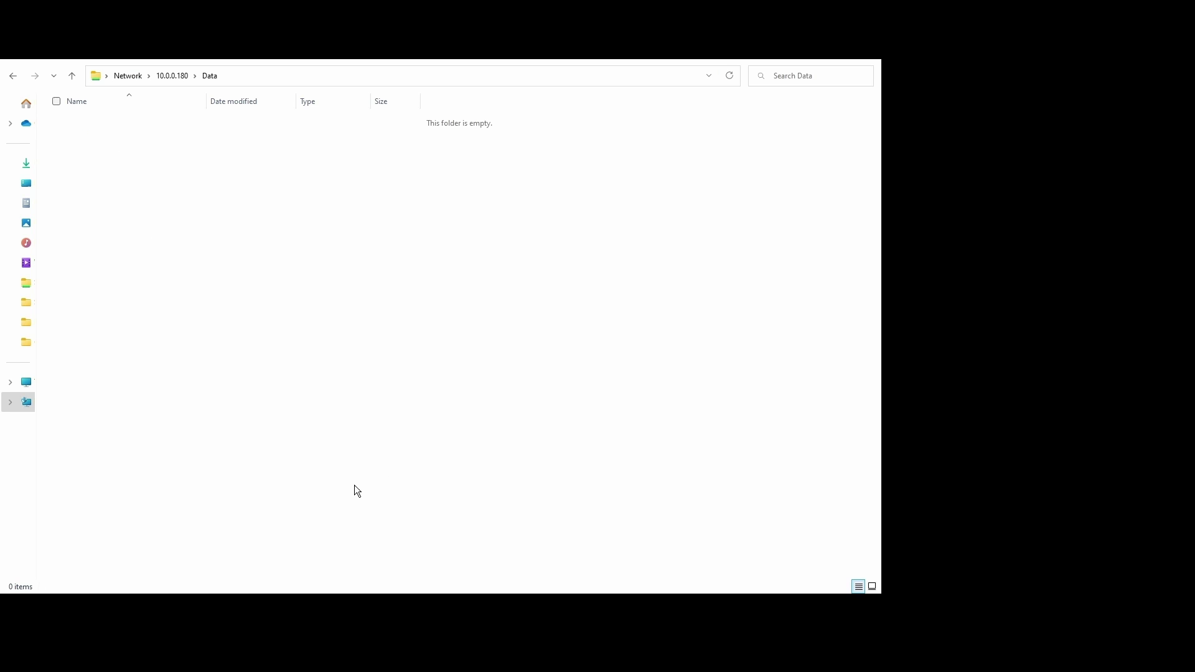
click(139, 126)
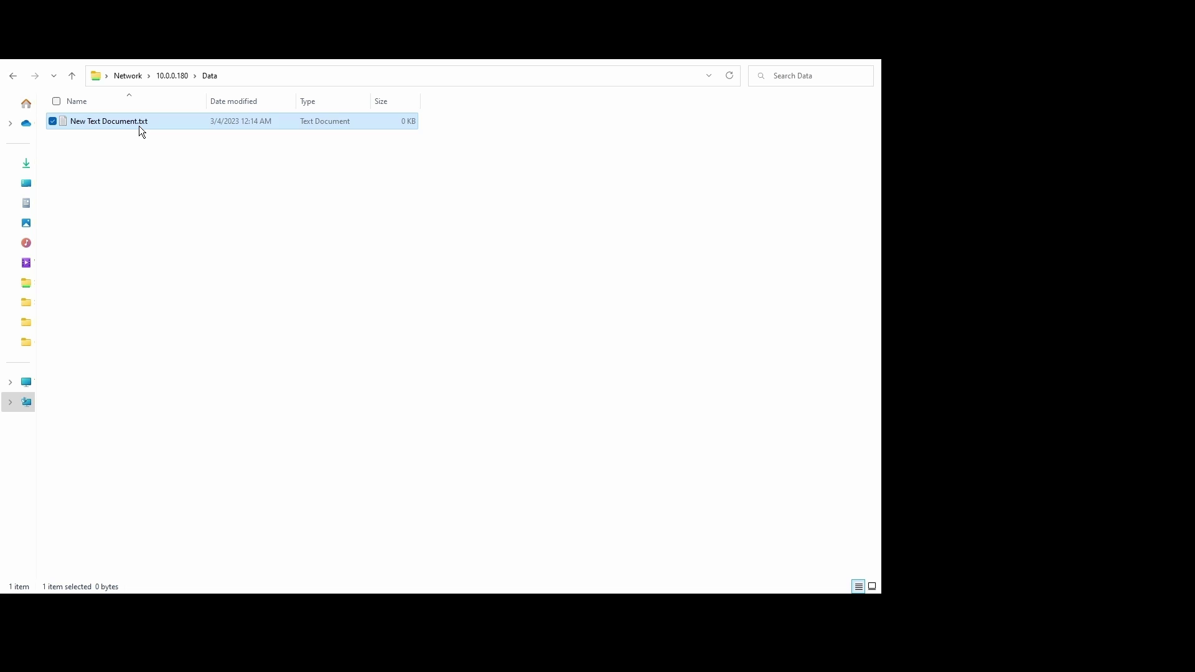
click(362, 219)
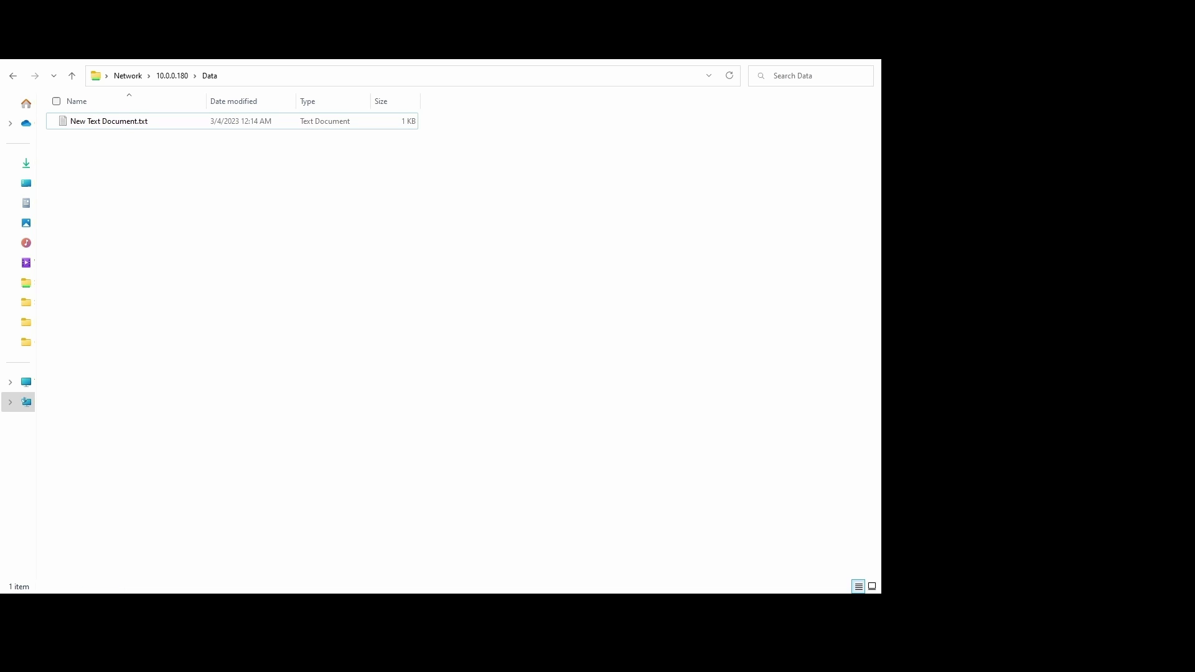
click(134, 127)
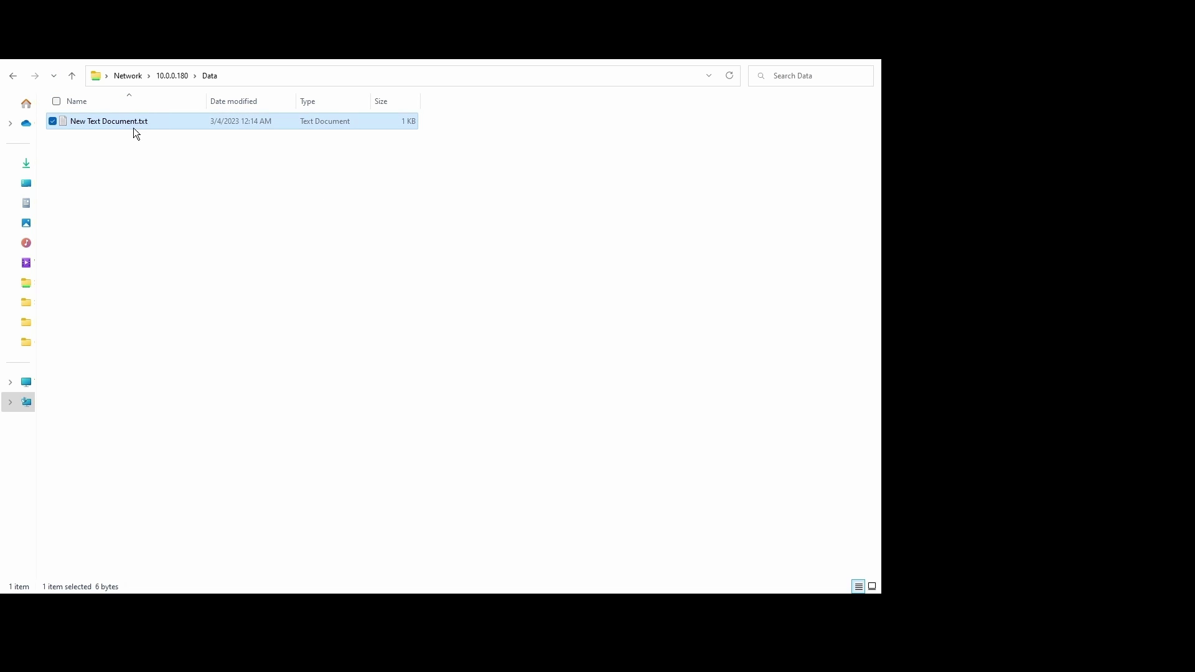
click(229, 195)
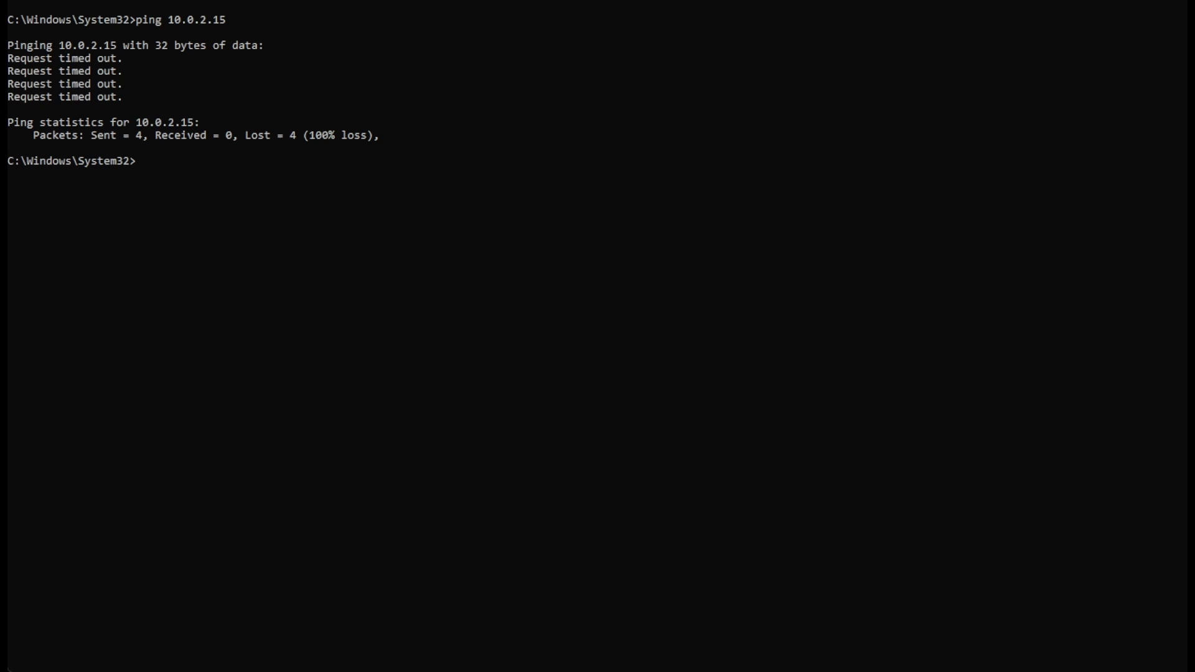
SSH into 10.0.0.180 as root, accept the host key, and run the pasted wget omv-extras installer.
text(cls)
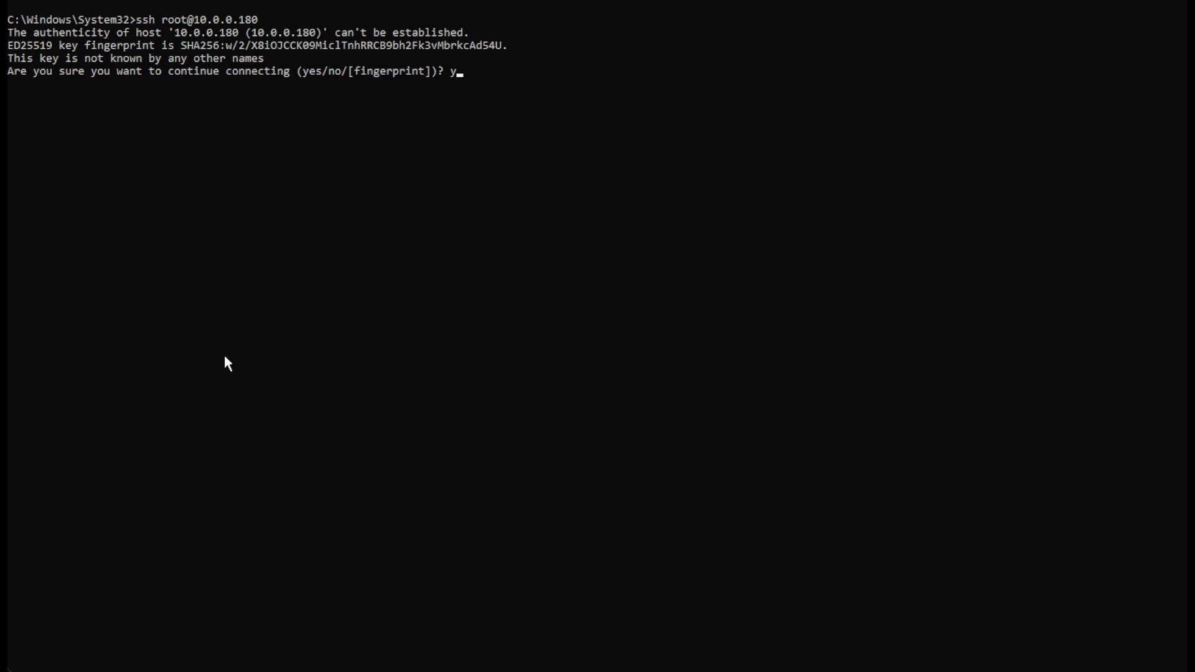
key(Return)
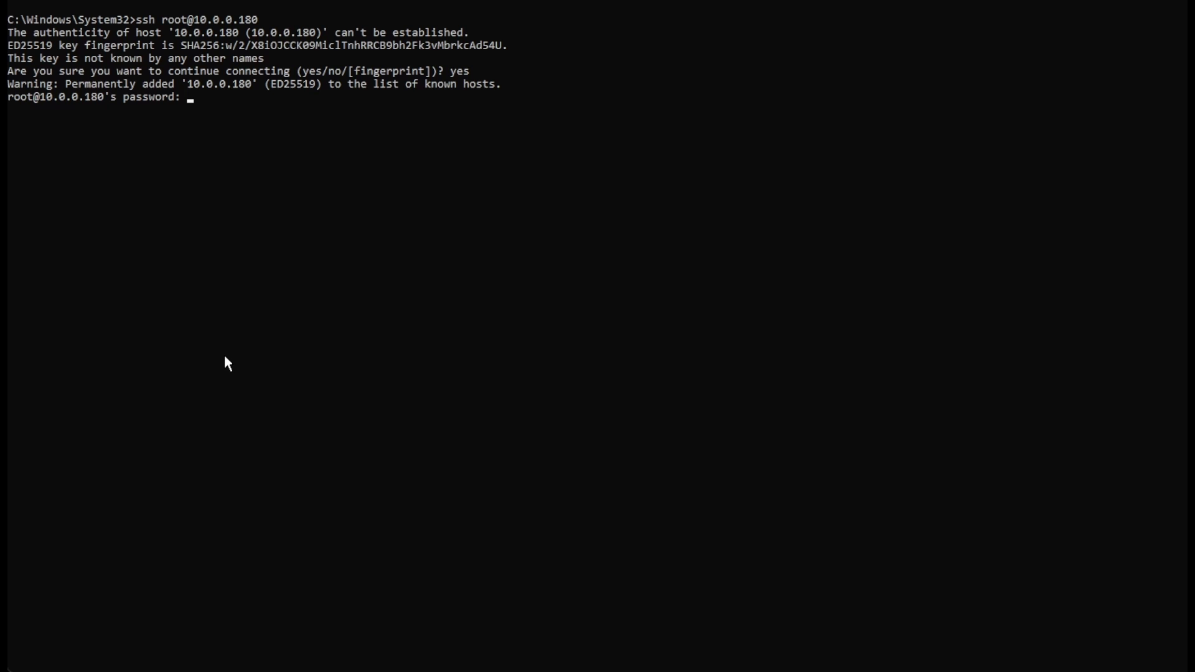
key(Return)
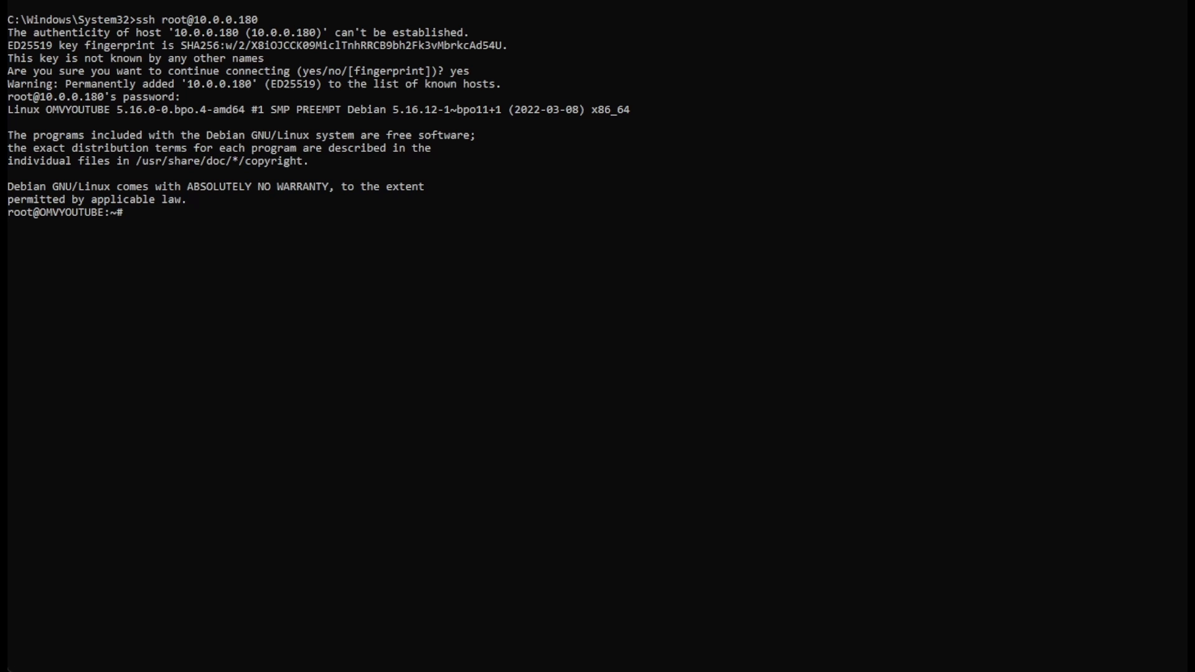
right_click(184, 230)
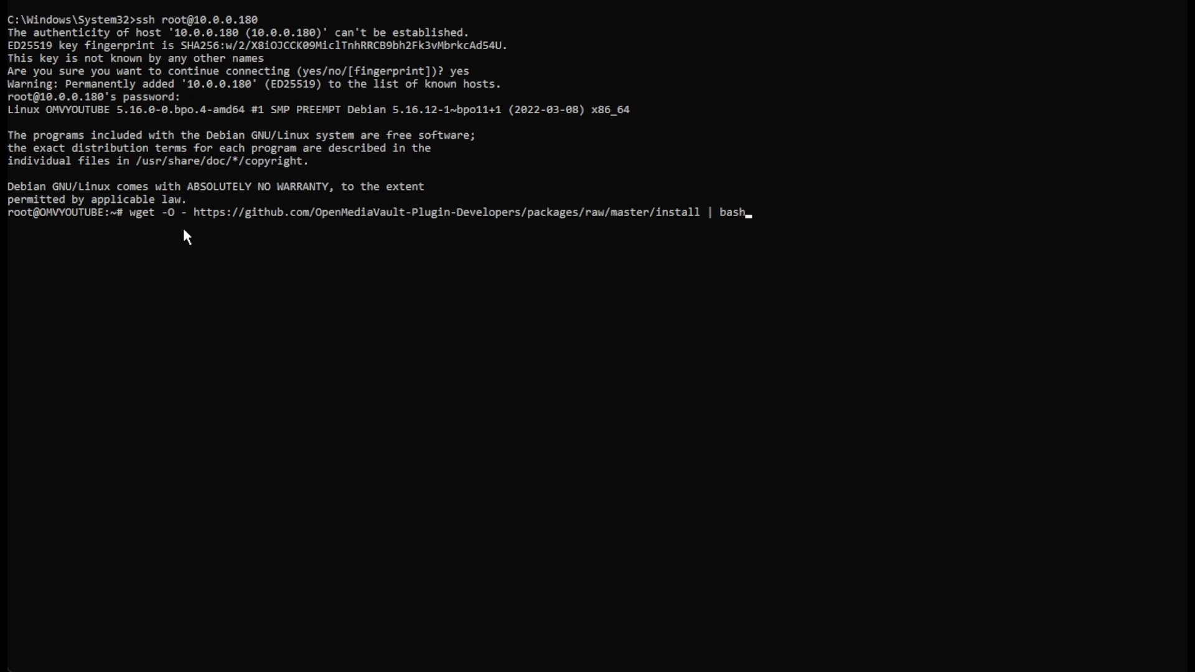
key(Return)
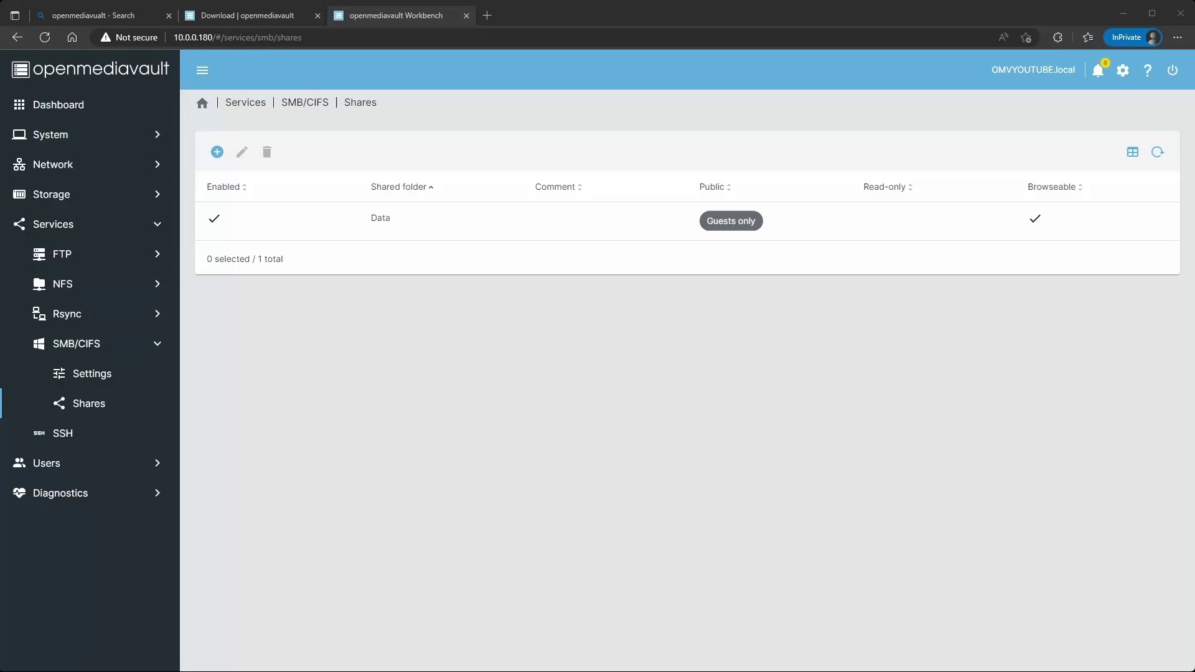
Log out of the openmediavault web interface and confirm.
click(55, 134)
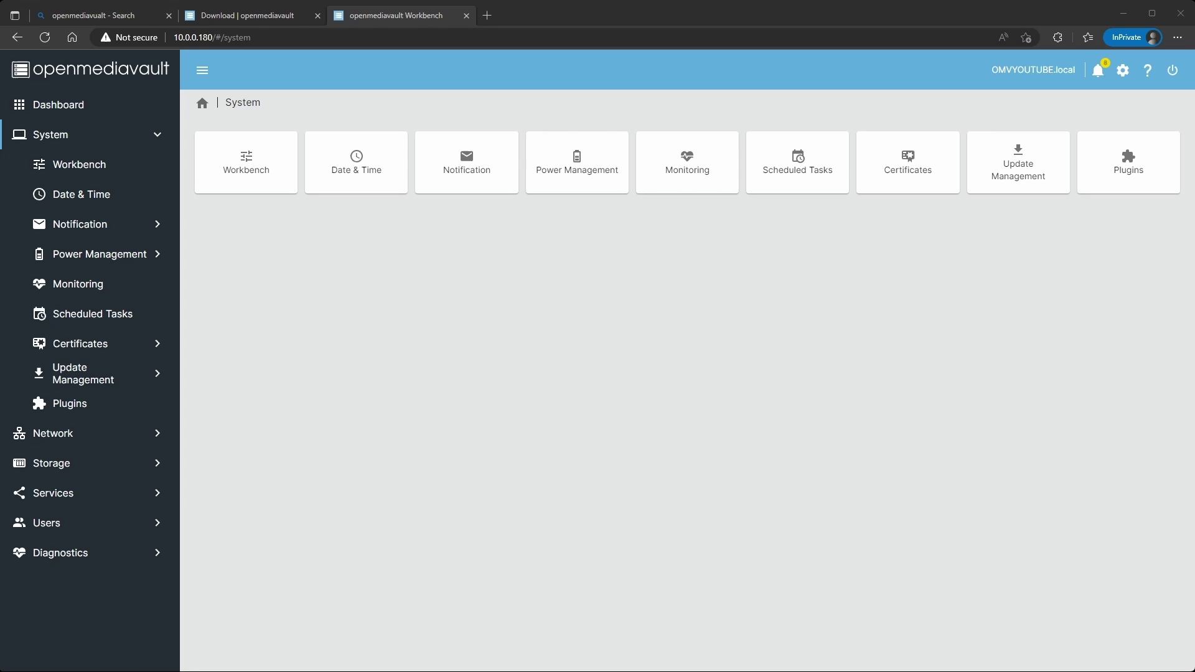
click(1173, 70)
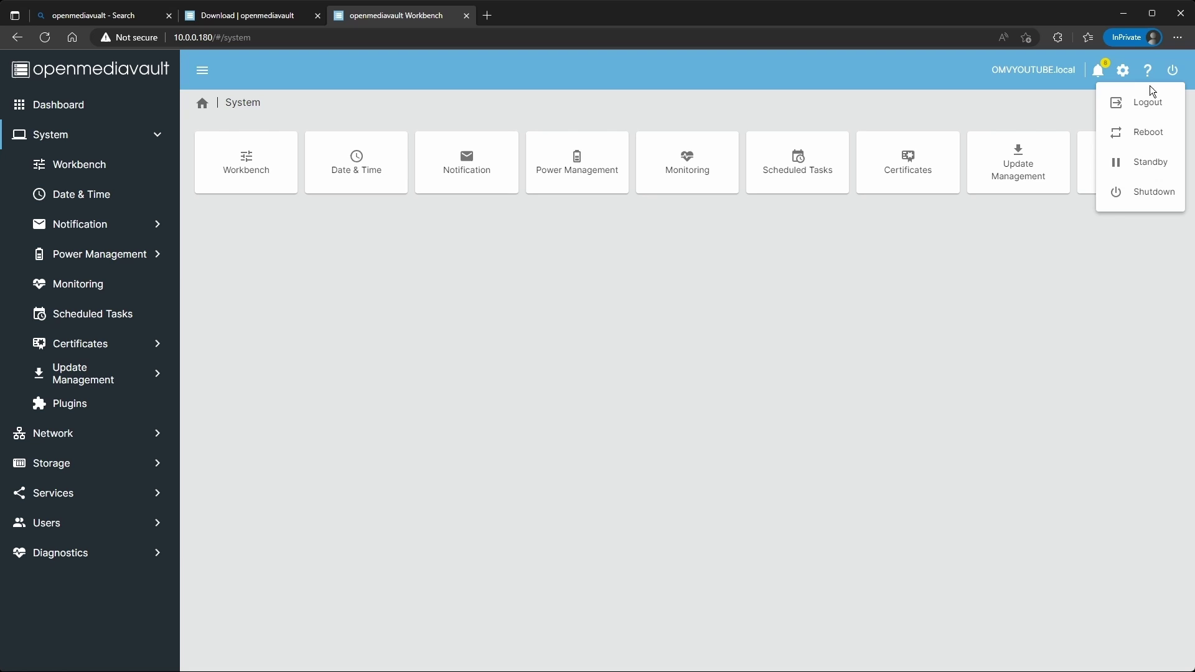
click(1140, 110)
click(854, 391)
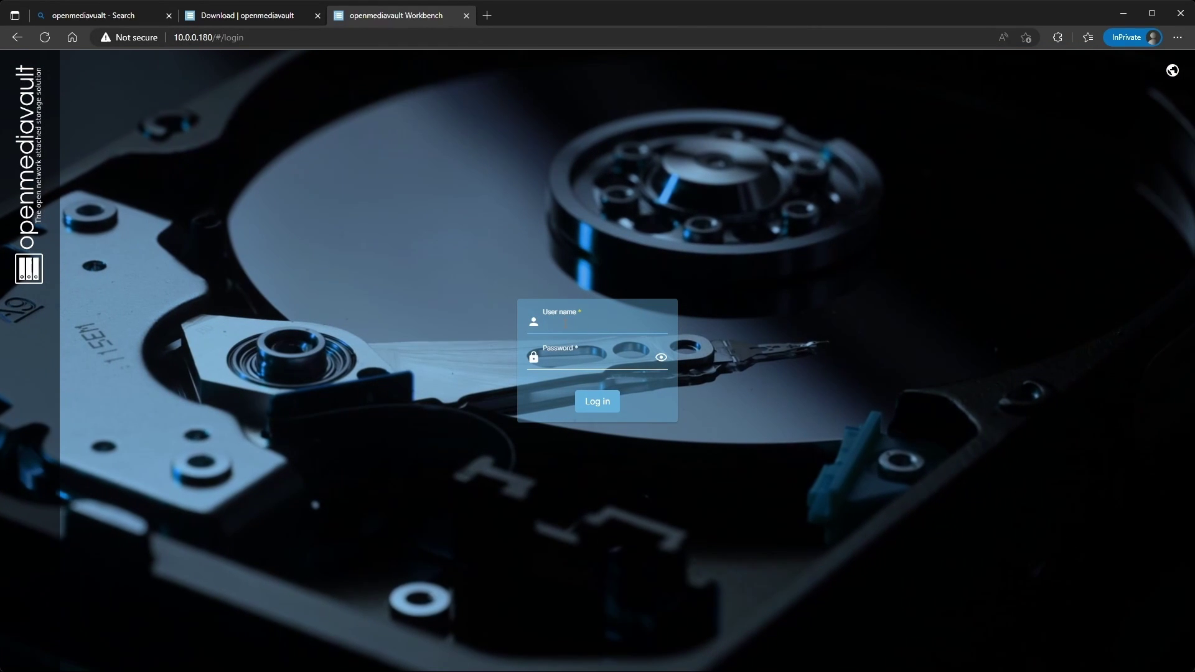
Sign back in as admin with the administrator password.
text(admin)
key(Tab)
text(open)
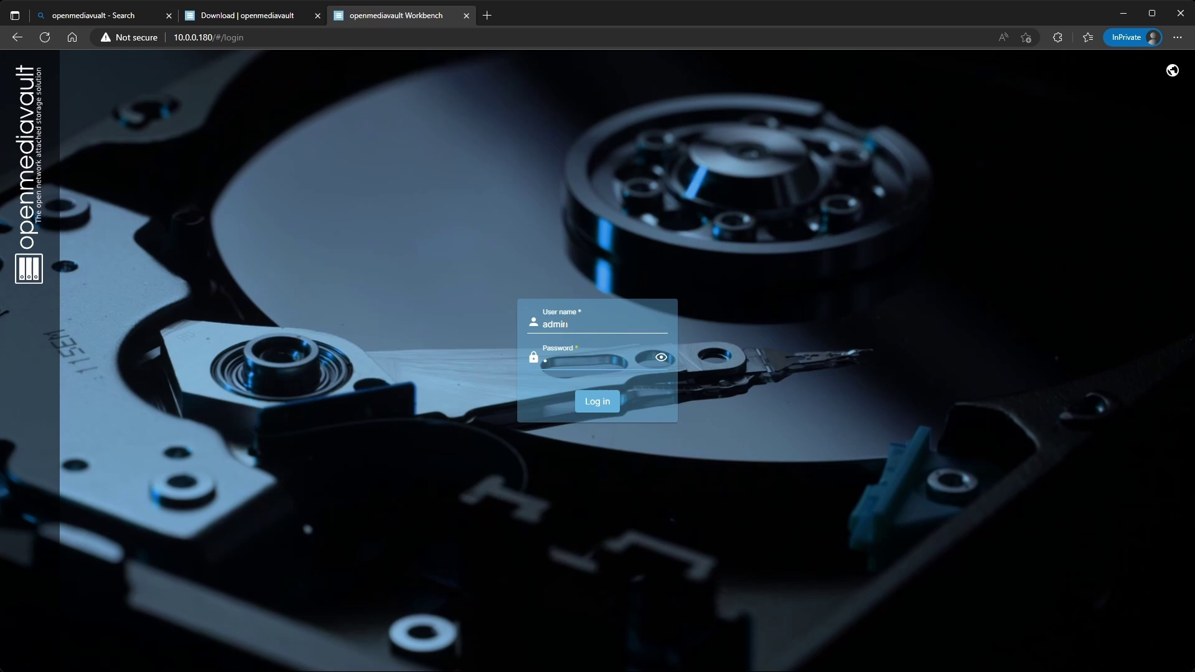
text(mediavault)
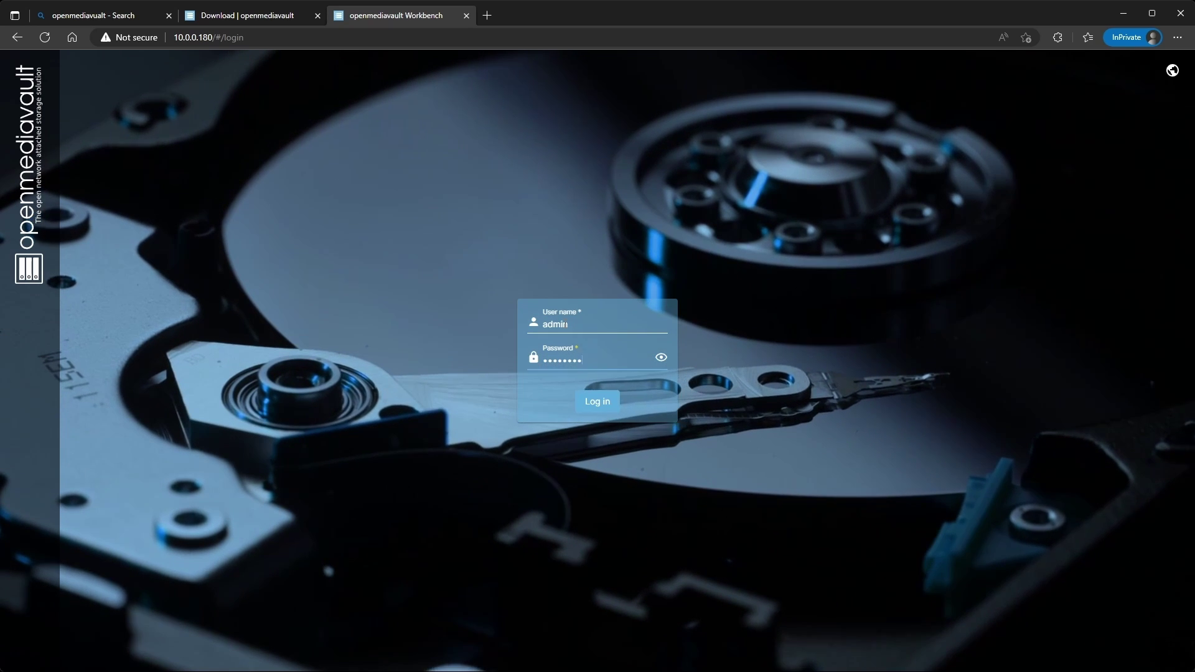
key(Return)
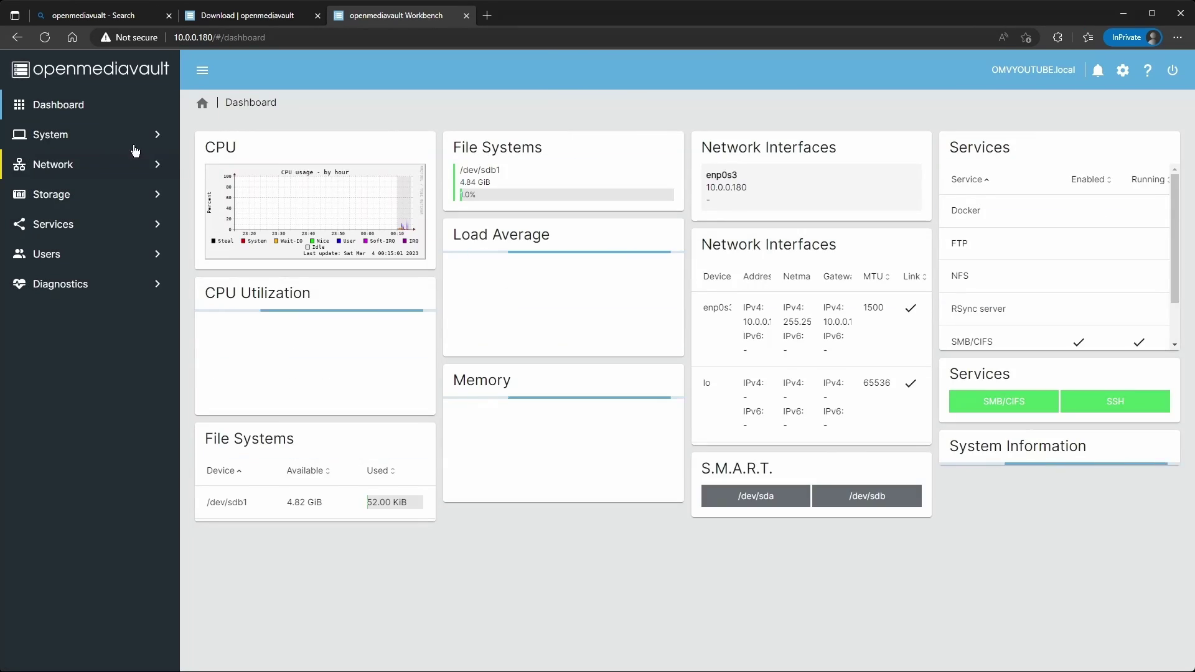
Install Docker from the omv-extras Docker settings.
click(104, 142)
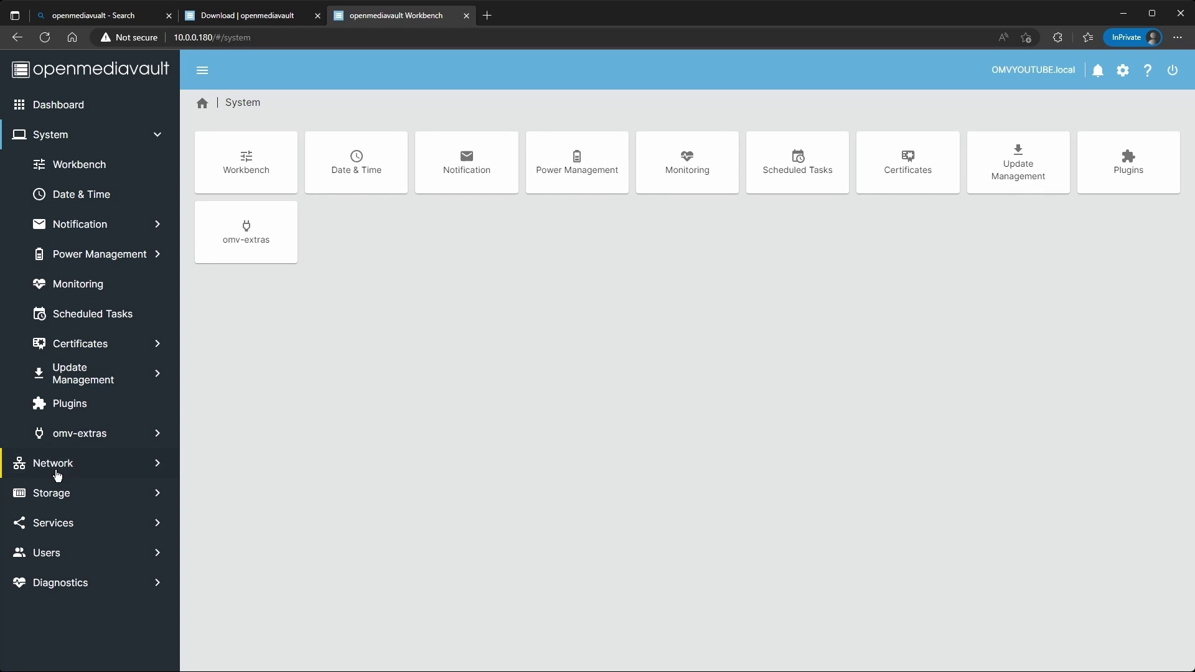
click(90, 440)
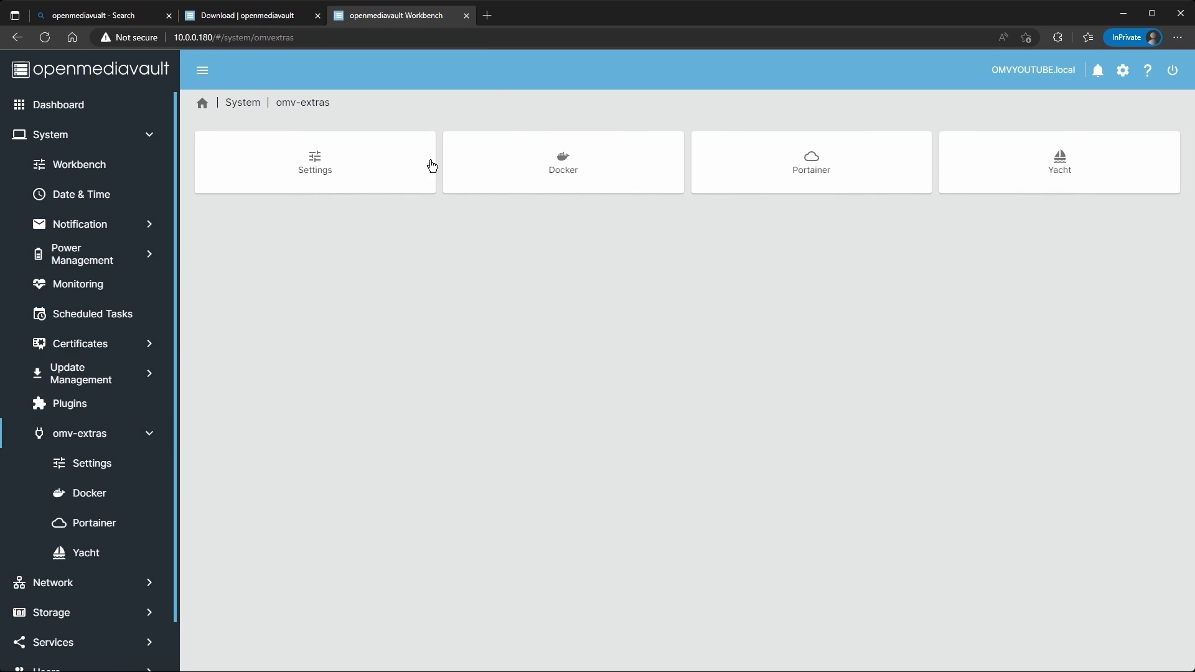
click(506, 169)
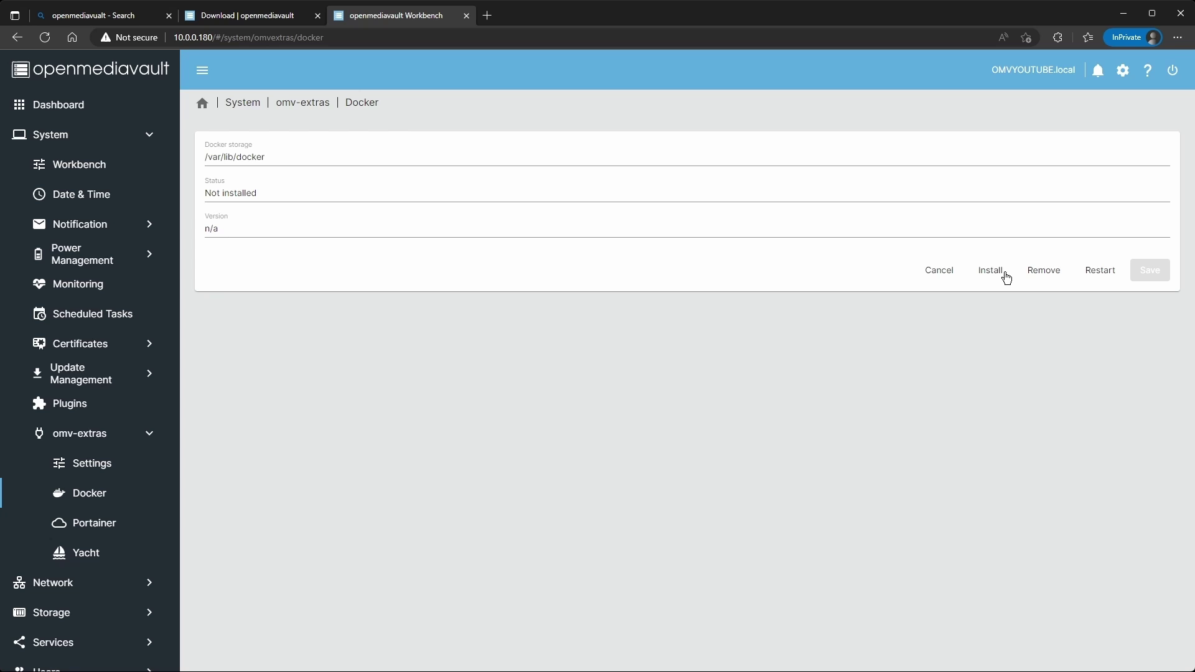
click(992, 270)
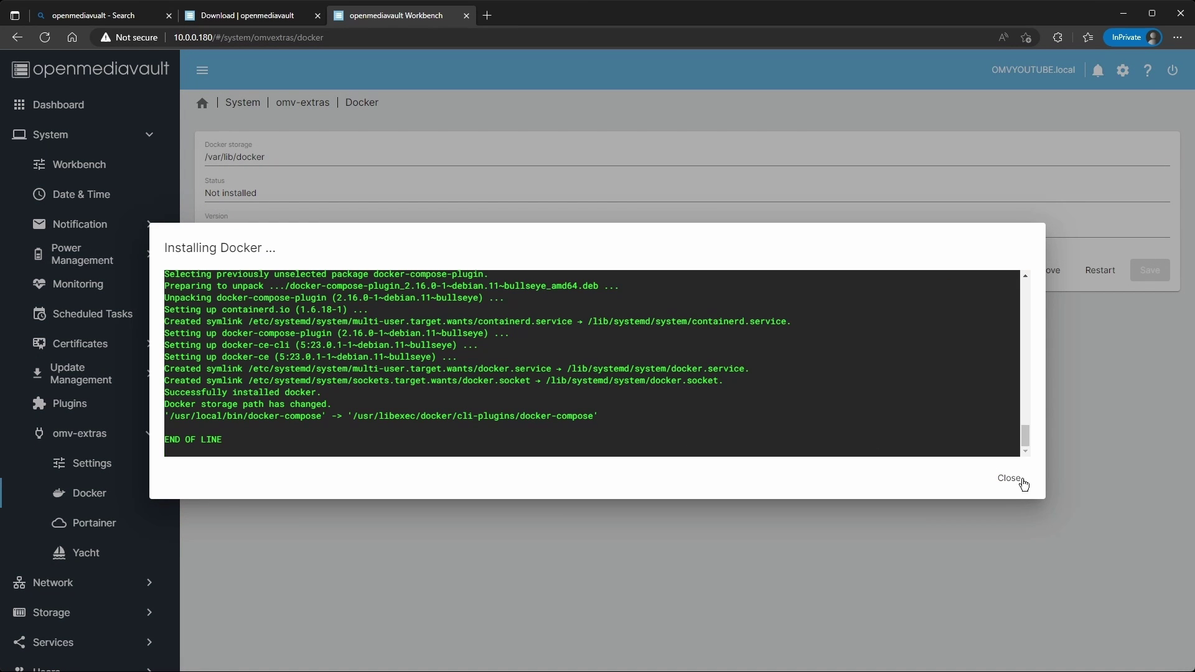
click(1022, 479)
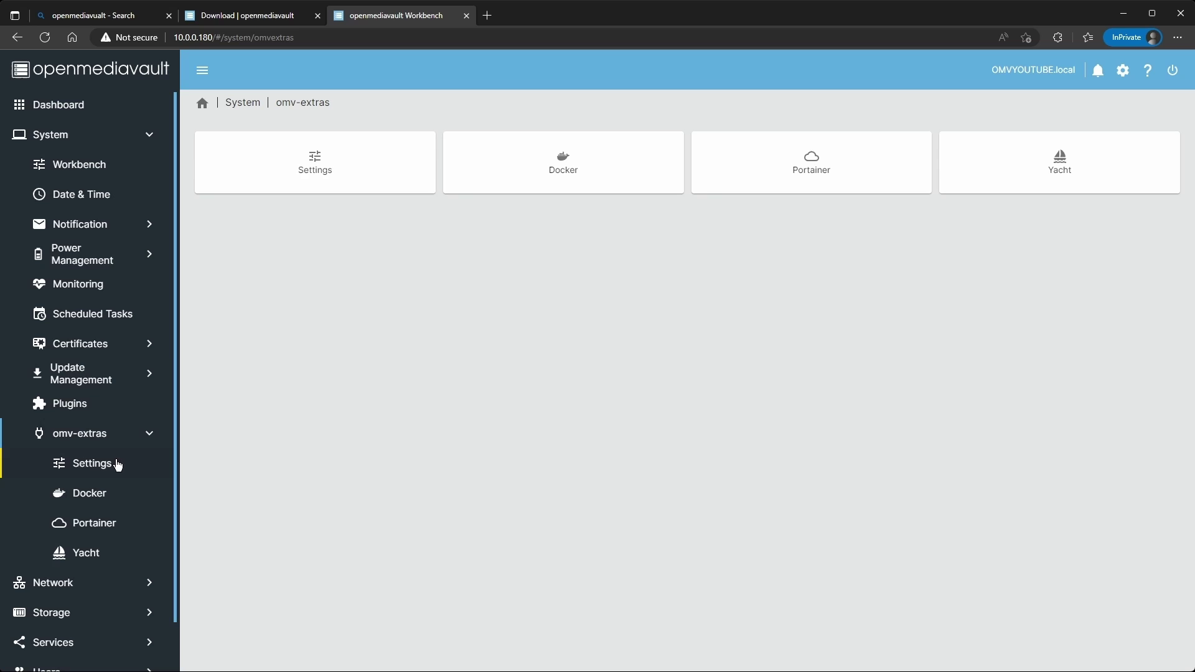
Upgrade all available packages from Update Management.
click(87, 378)
click(92, 436)
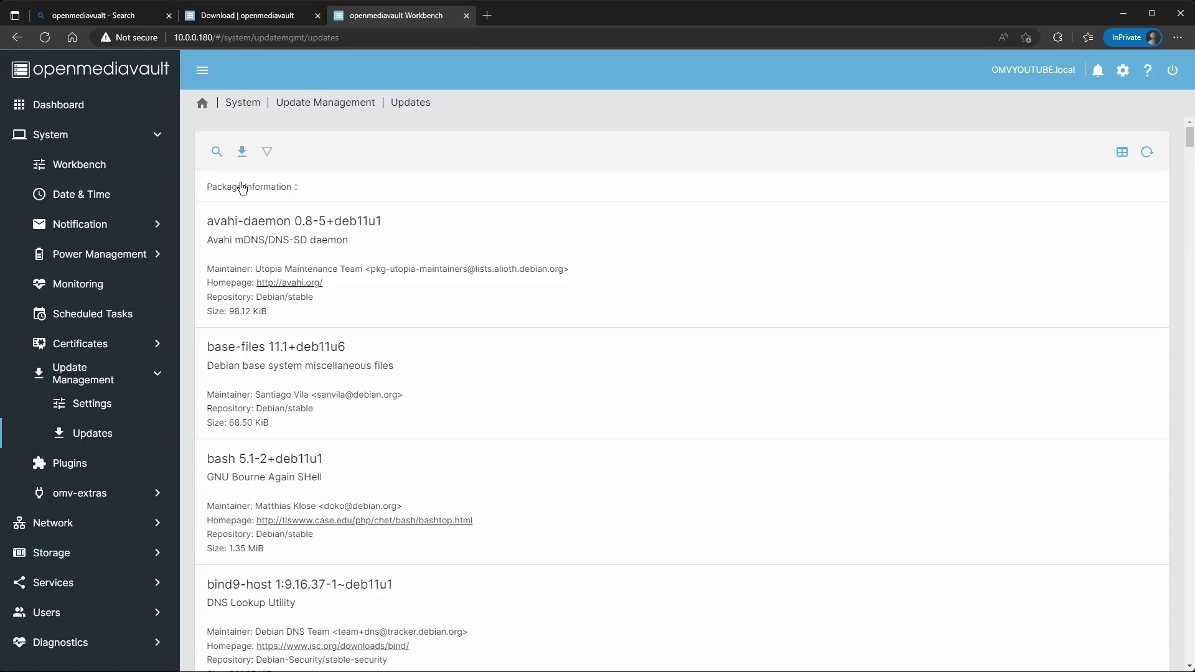
click(242, 151)
click(343, 395)
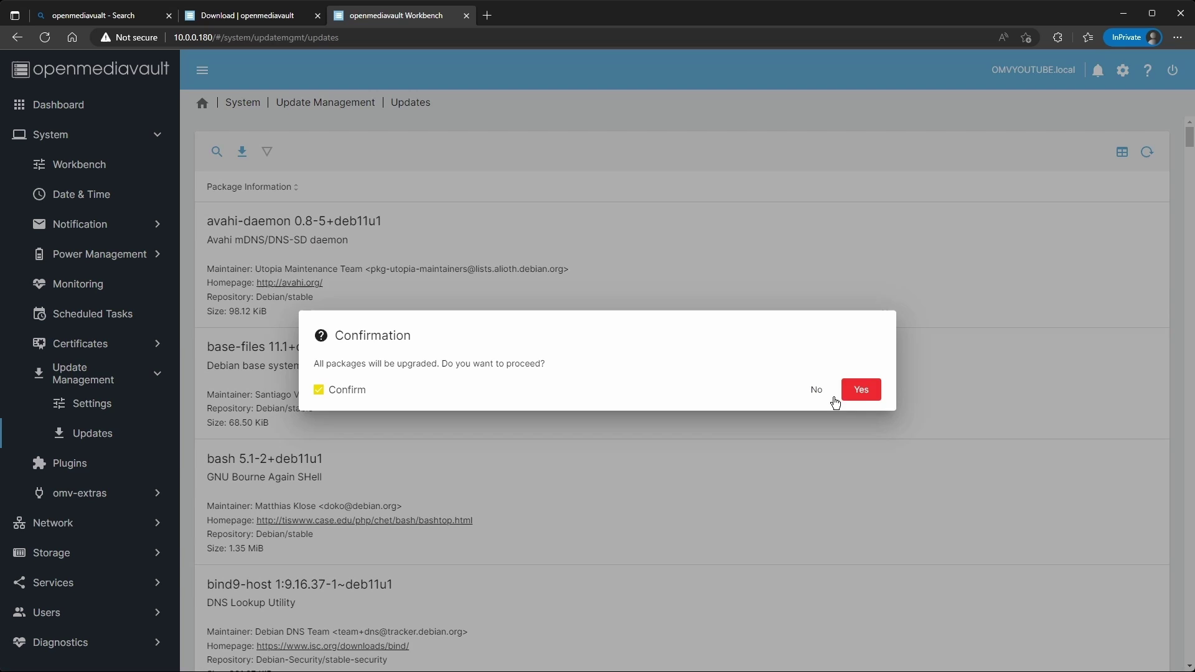
click(865, 393)
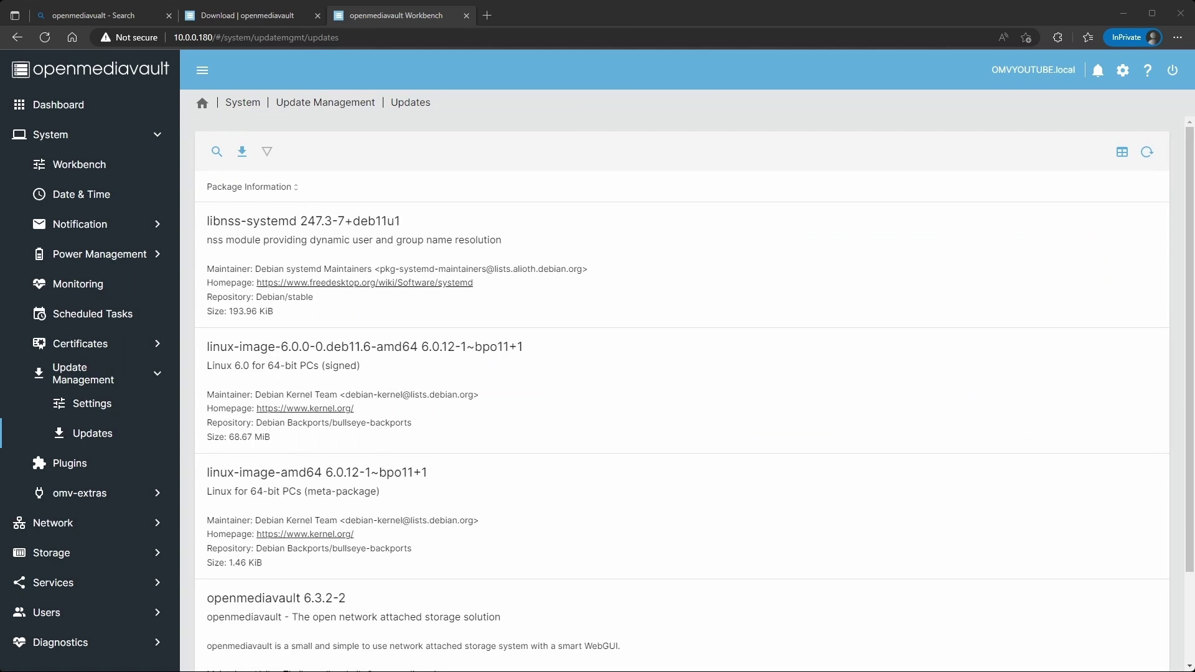
click(374, 386)
click(373, 261)
Reboot the NAS from the power menu and confirm.
click(1167, 72)
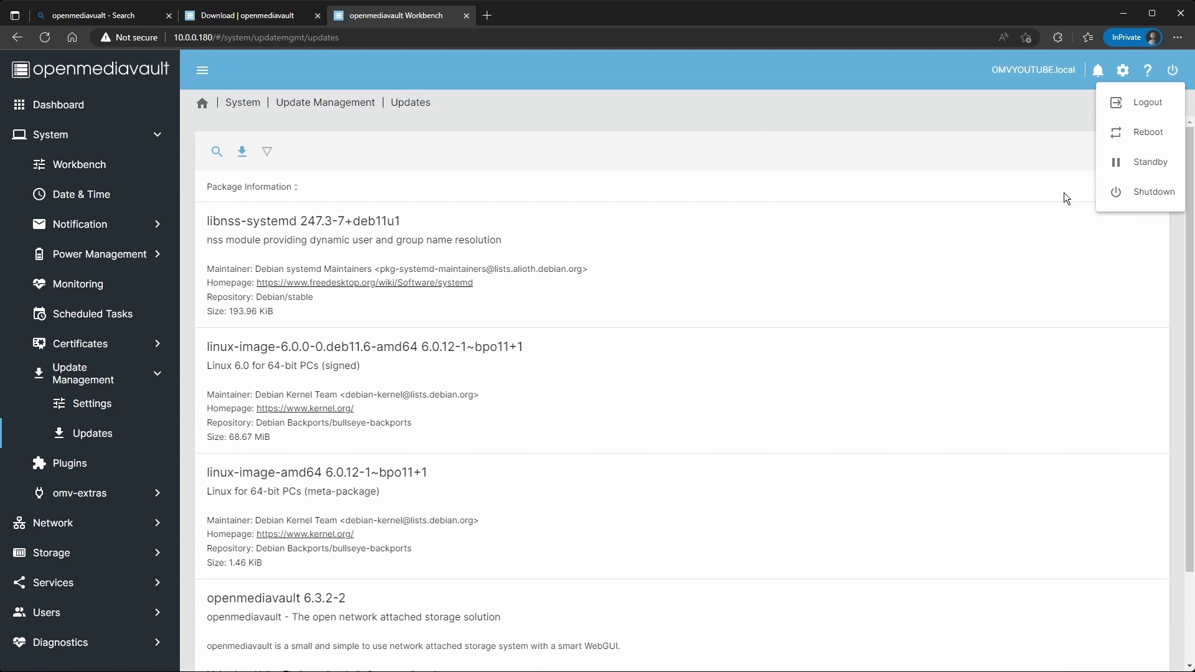
click(1126, 132)
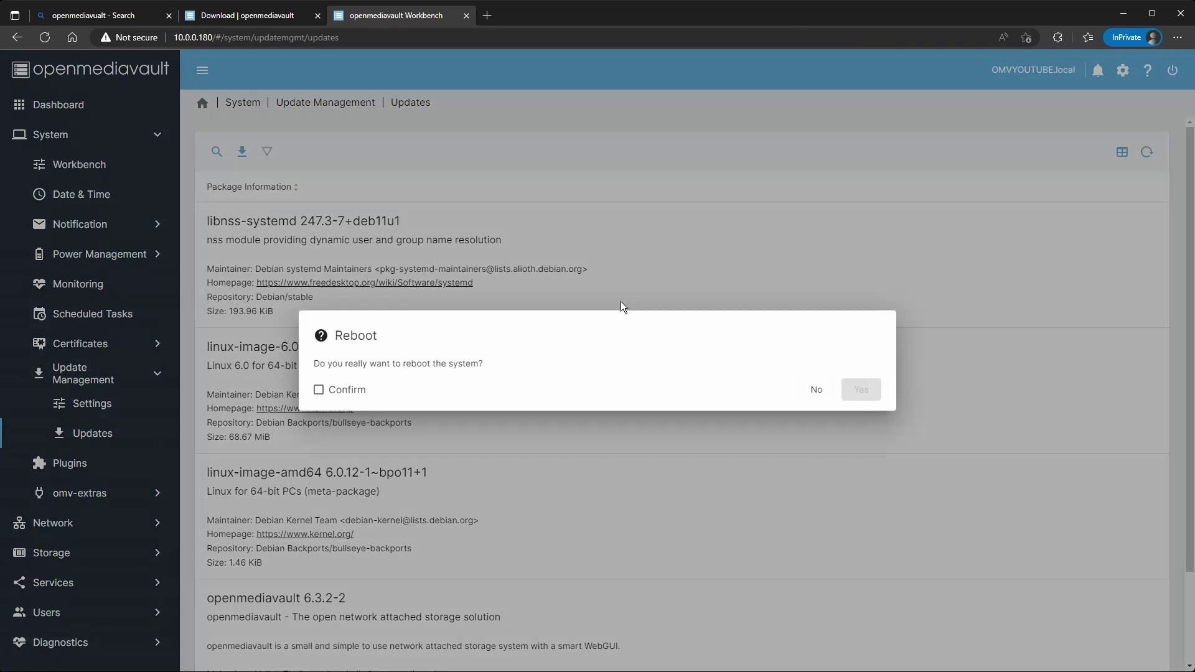
click(335, 393)
click(862, 391)
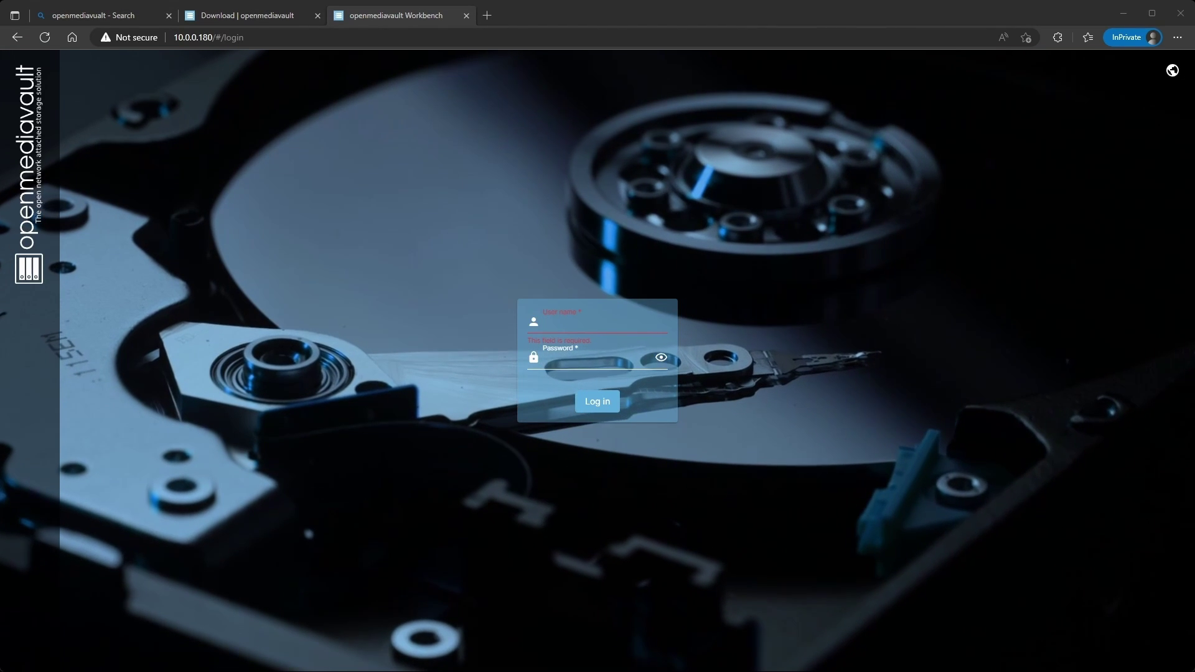
Log in as admin, correcting the mistyped password after the first attempt is rejected.
text(admin)
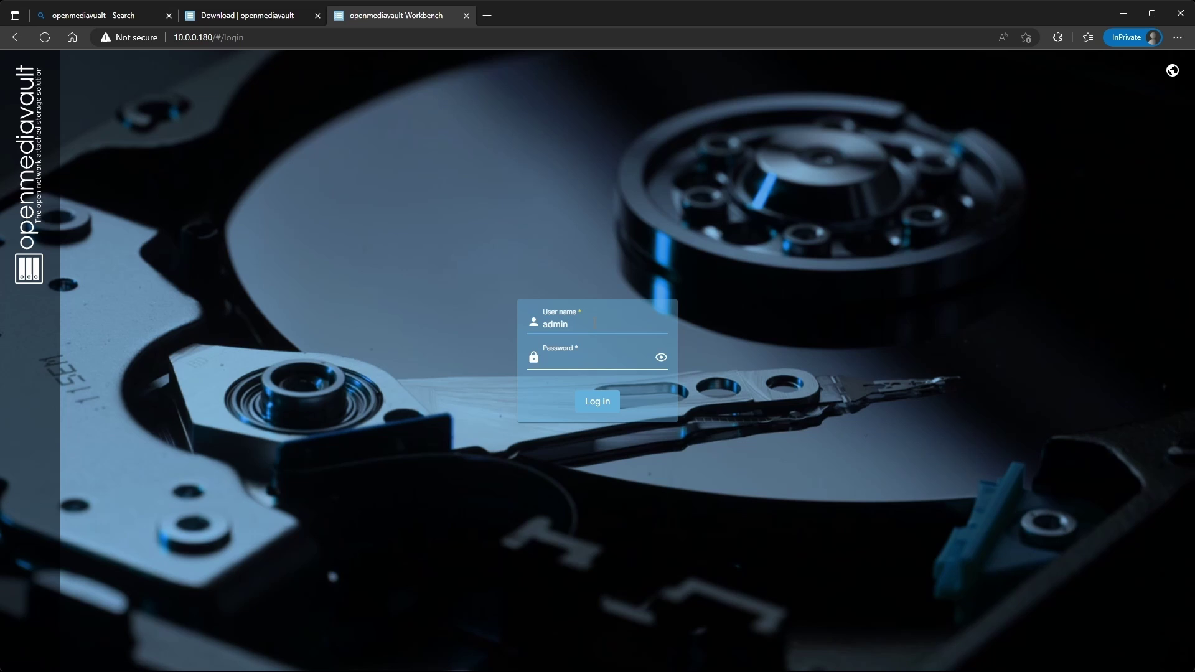
key(Tab)
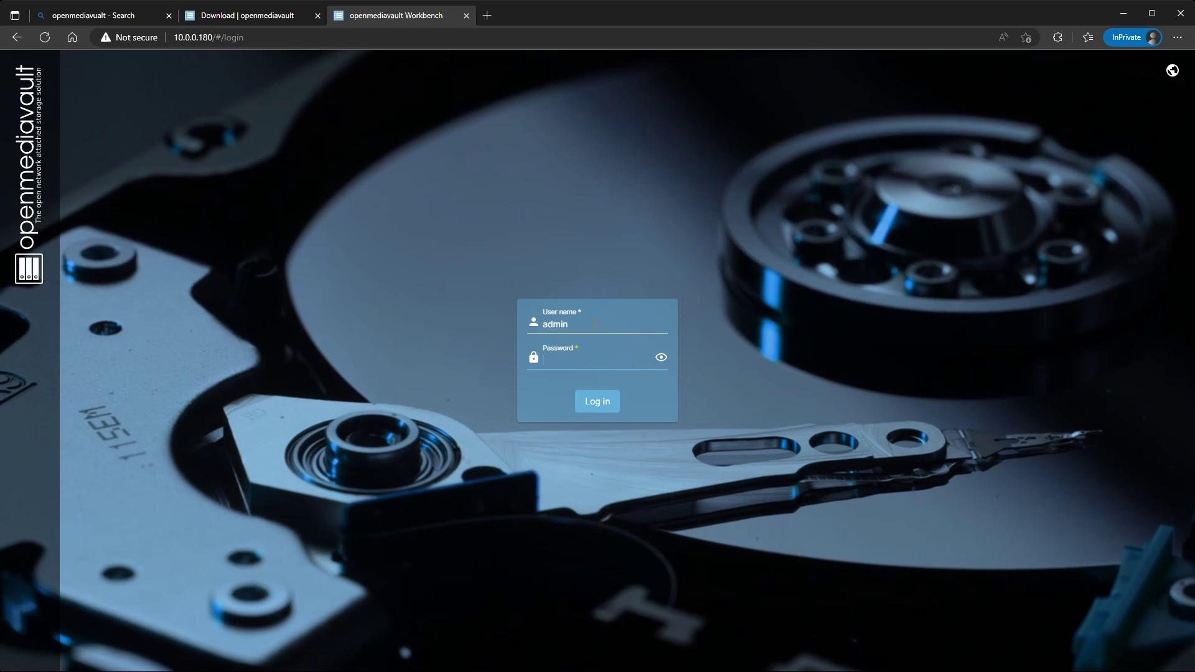
text(op)
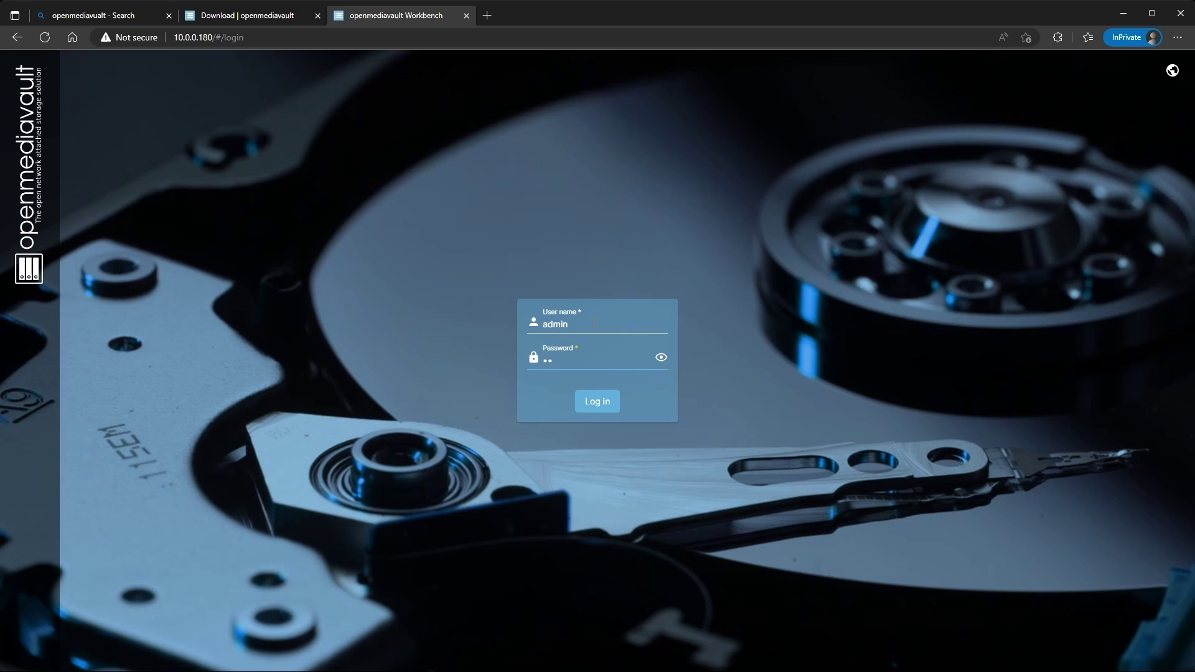
text(enmediavaul)
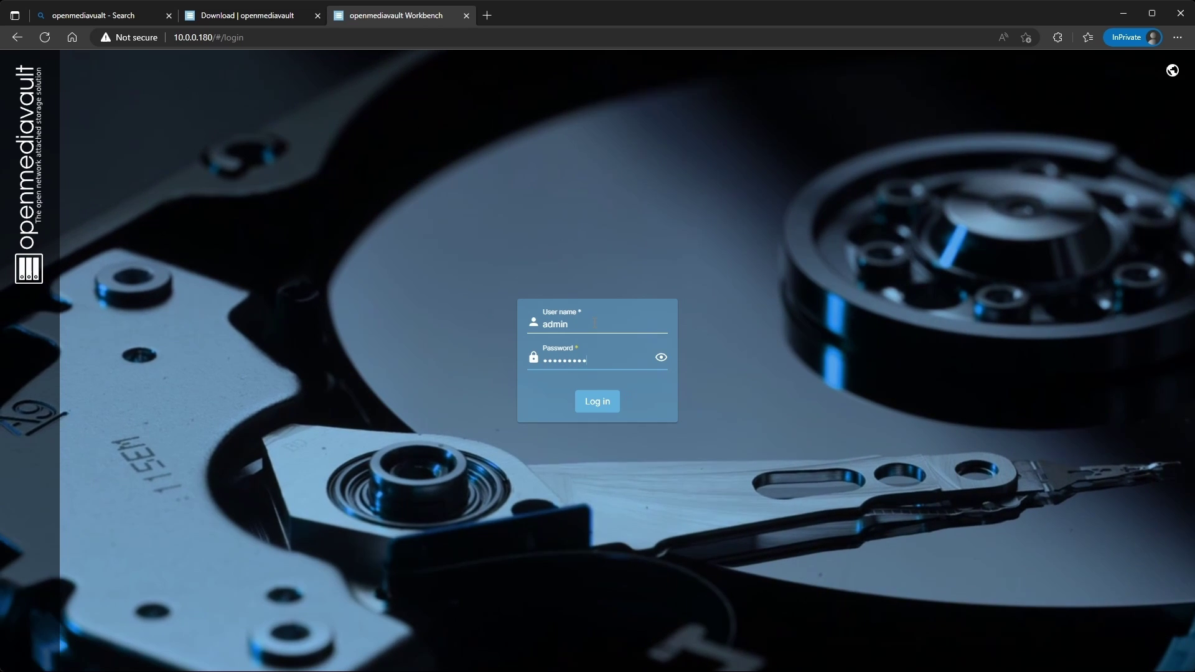
text(t)
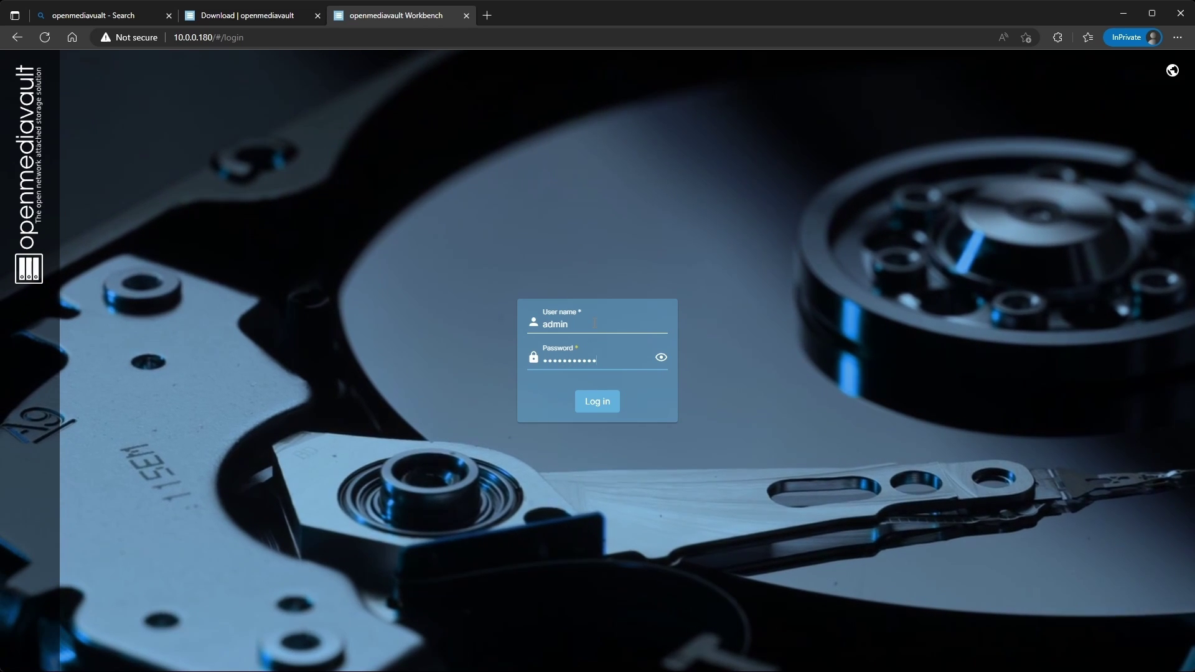
key(Return)
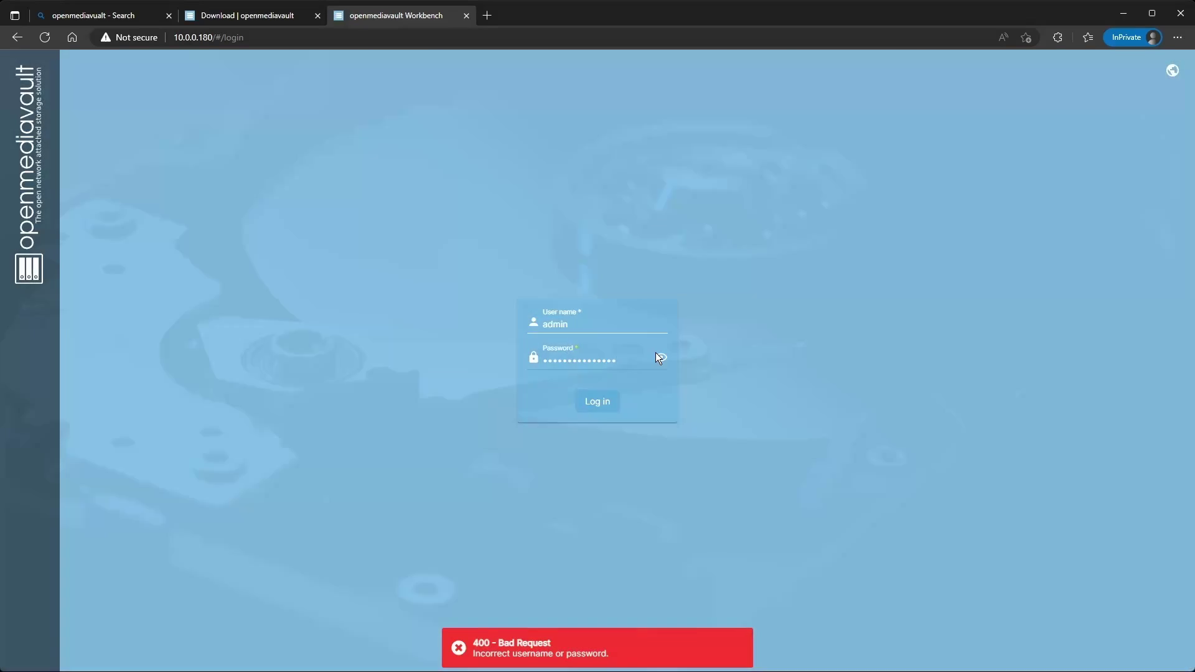
click(660, 356)
click(631, 363)
key(BackSpace)
key(BackSpace)
key(BackSpace)
key(BackSpace)
text(ult)
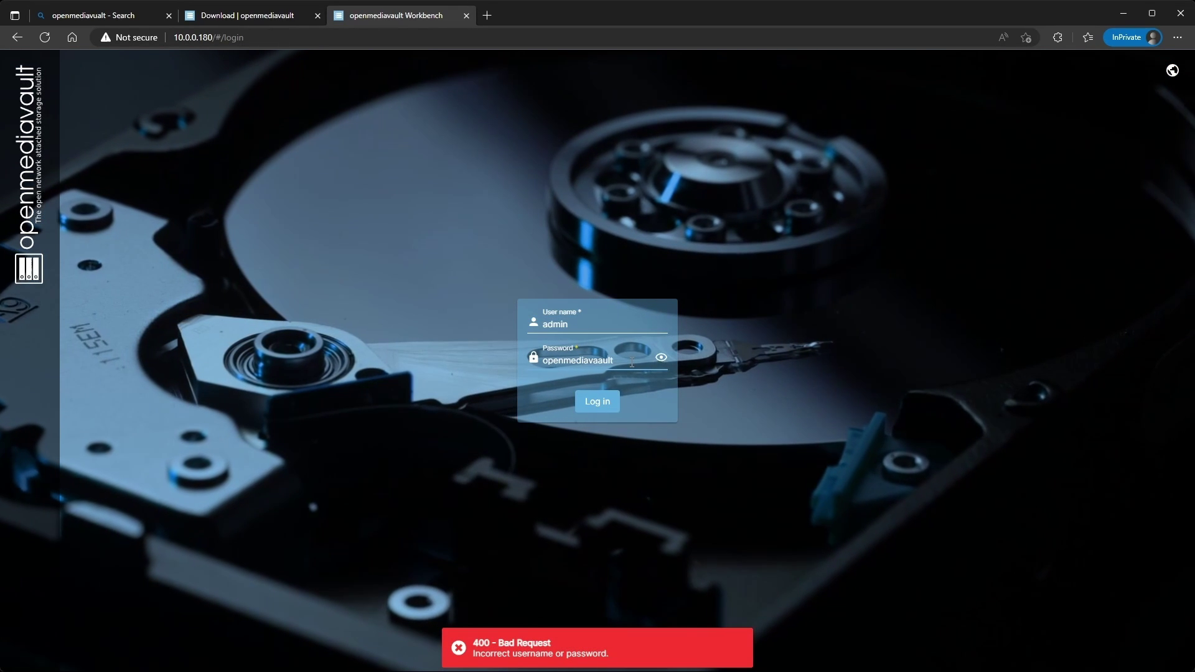
key(Return)
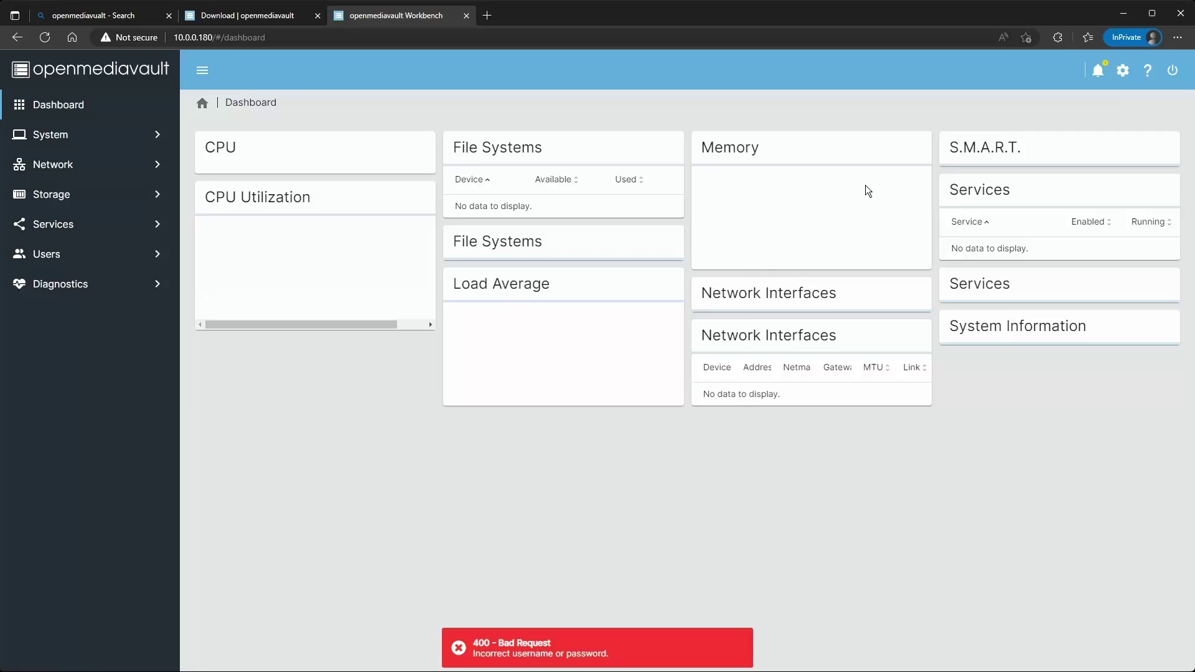
Enter and confirm a new admin password in the Change Password form and save.
click(1121, 70)
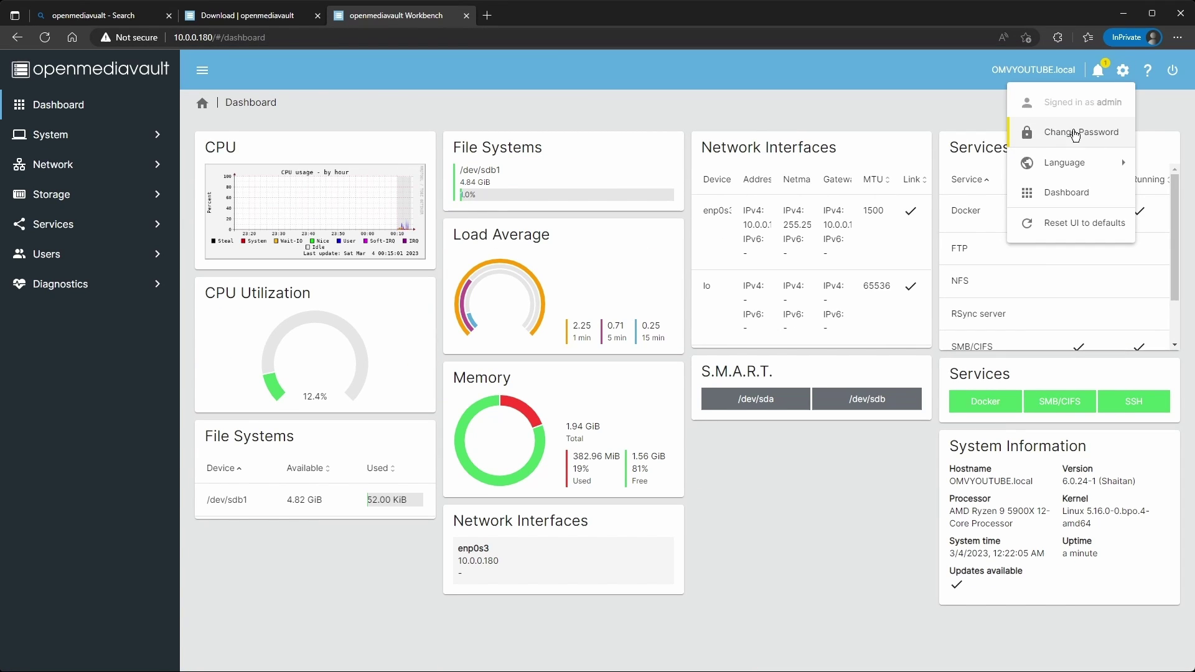
click(1070, 132)
click(243, 156)
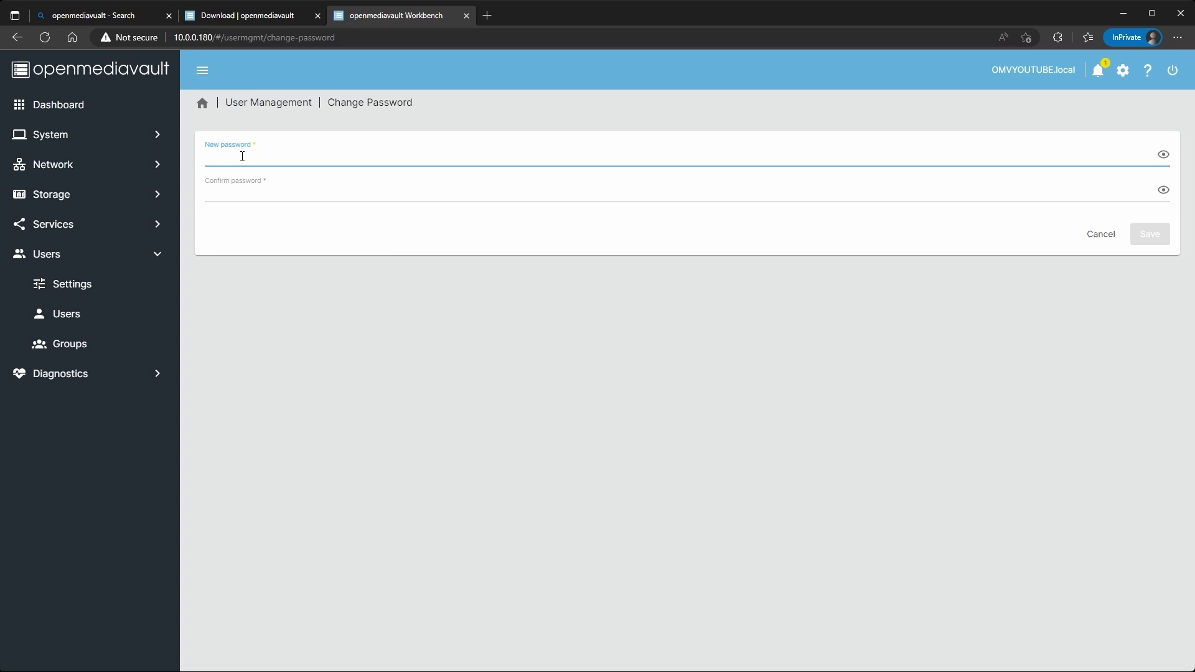
text(••)
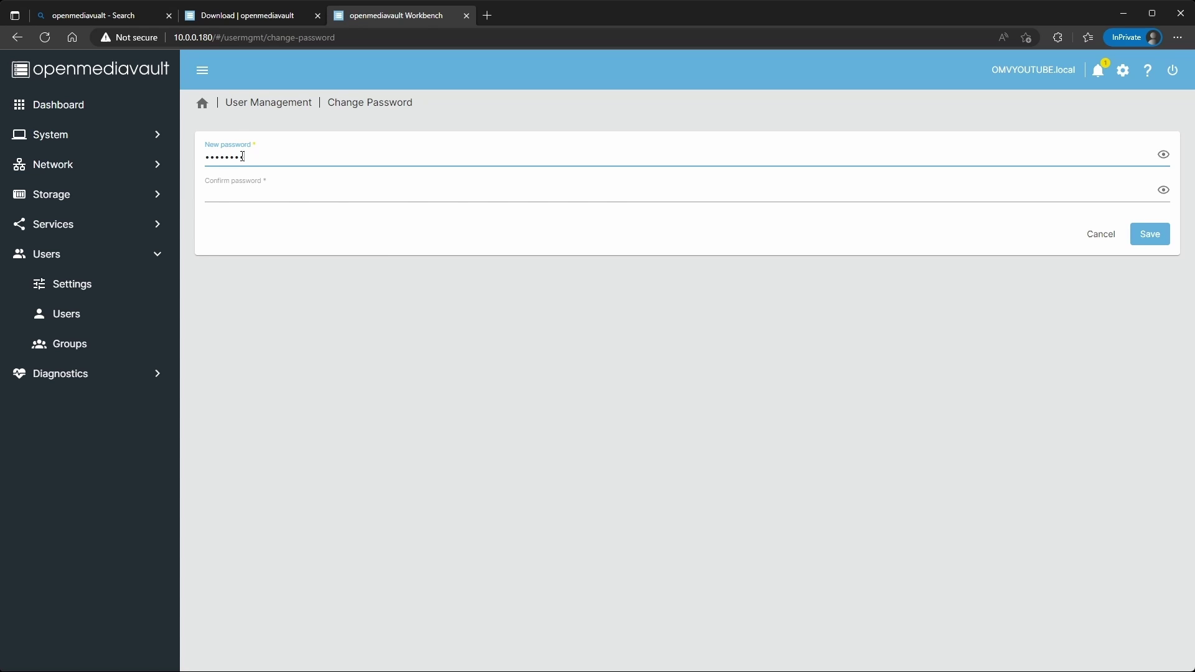
click(251, 190)
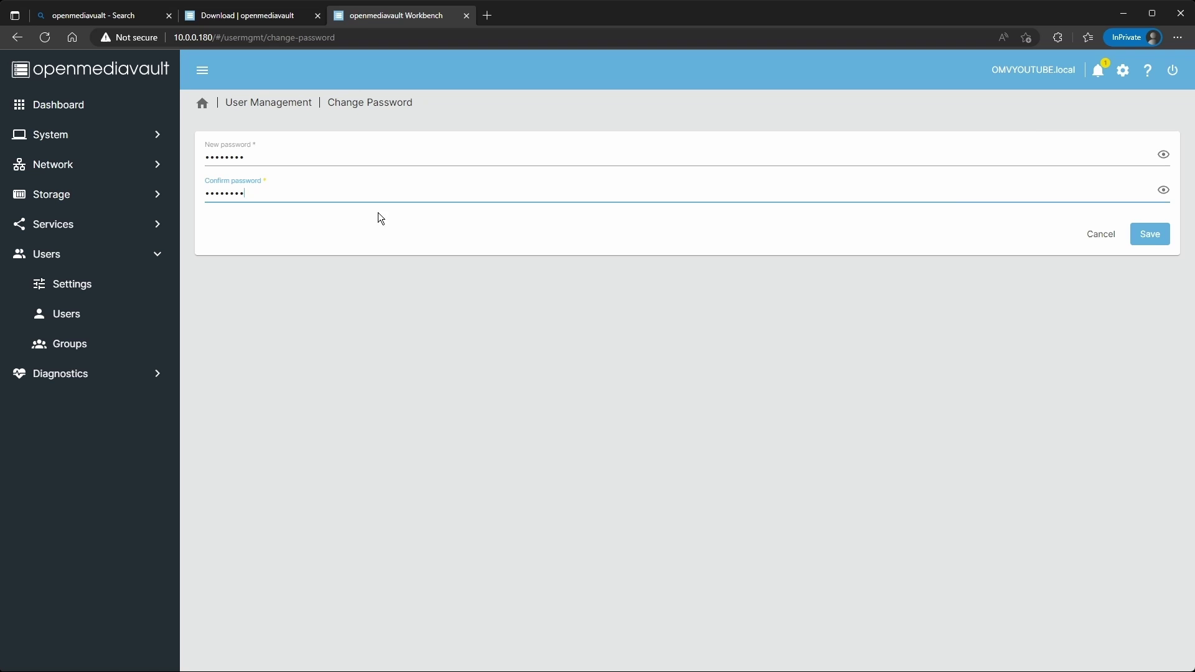
click(1150, 241)
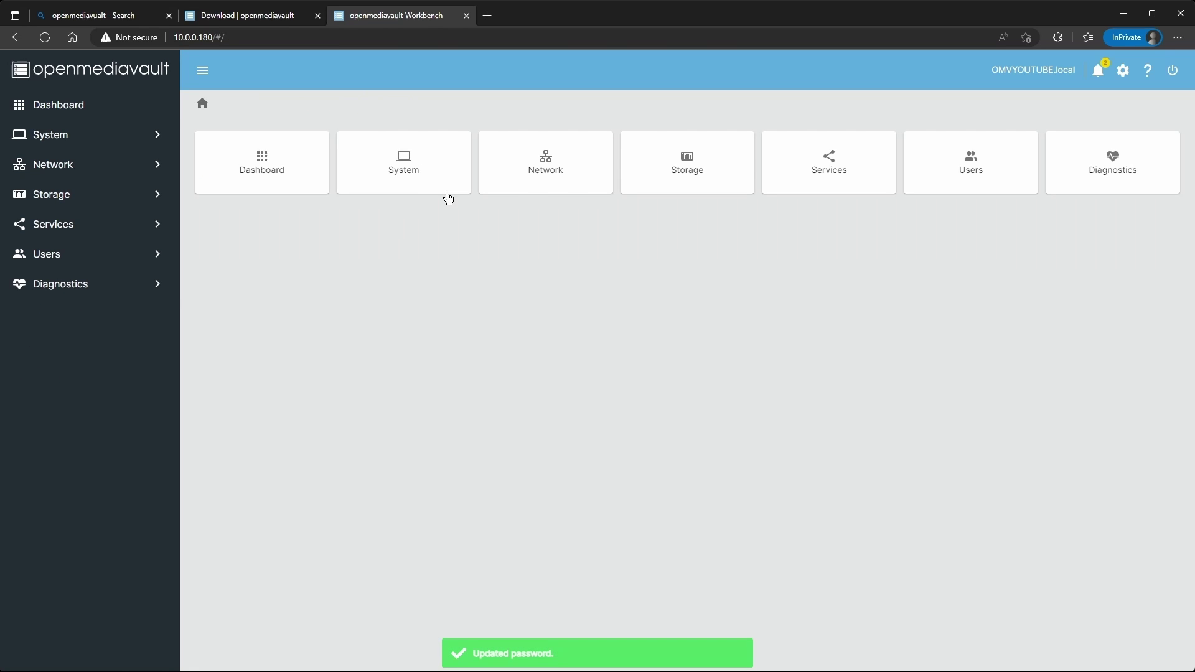
Fix the broken #/404 address and confirm Docker shows Installed and running in omv-extras.
click(100, 135)
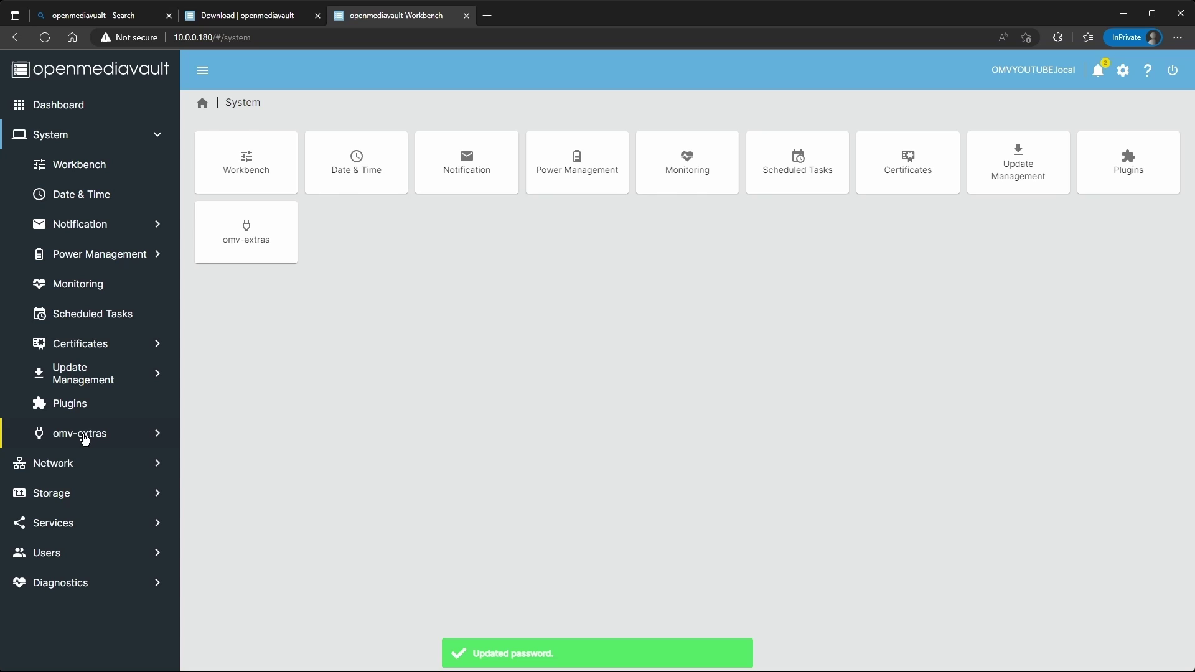
click(89, 433)
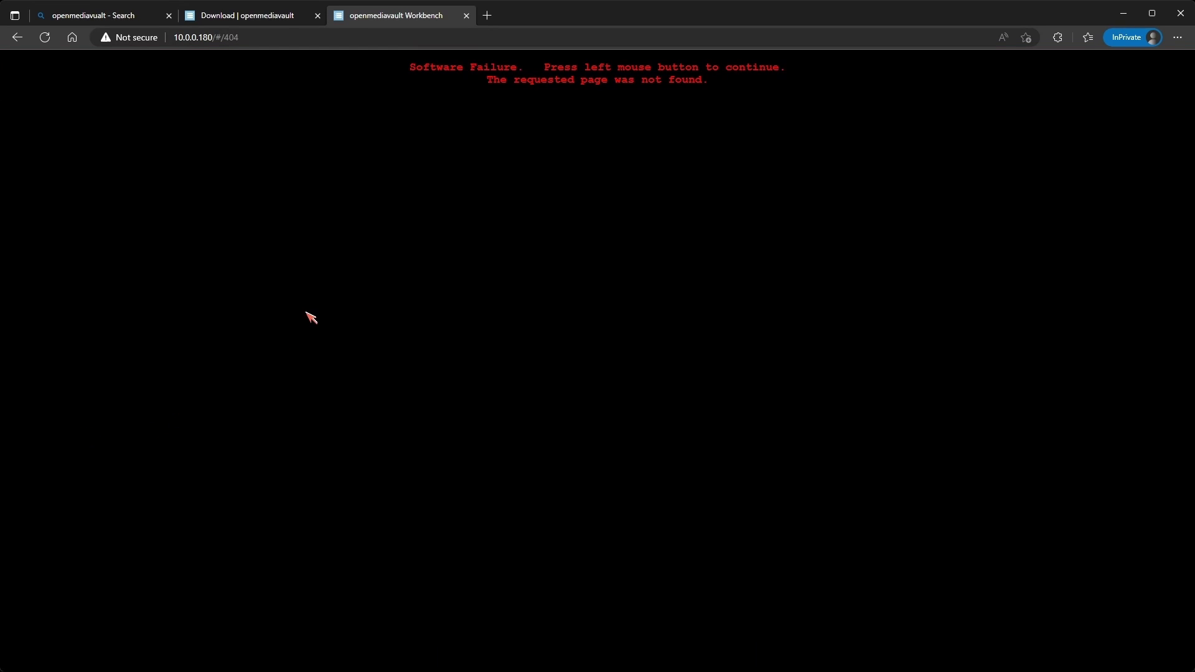
drag(267, 37, 218, 37)
key(BackSpace)
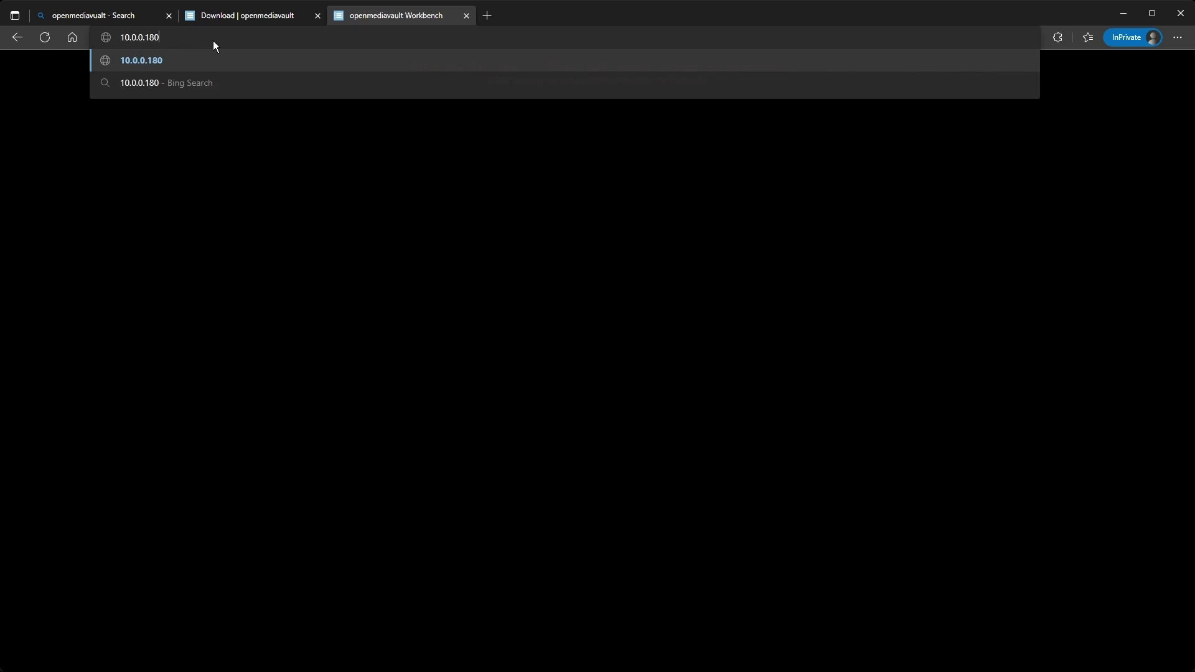
key(Return)
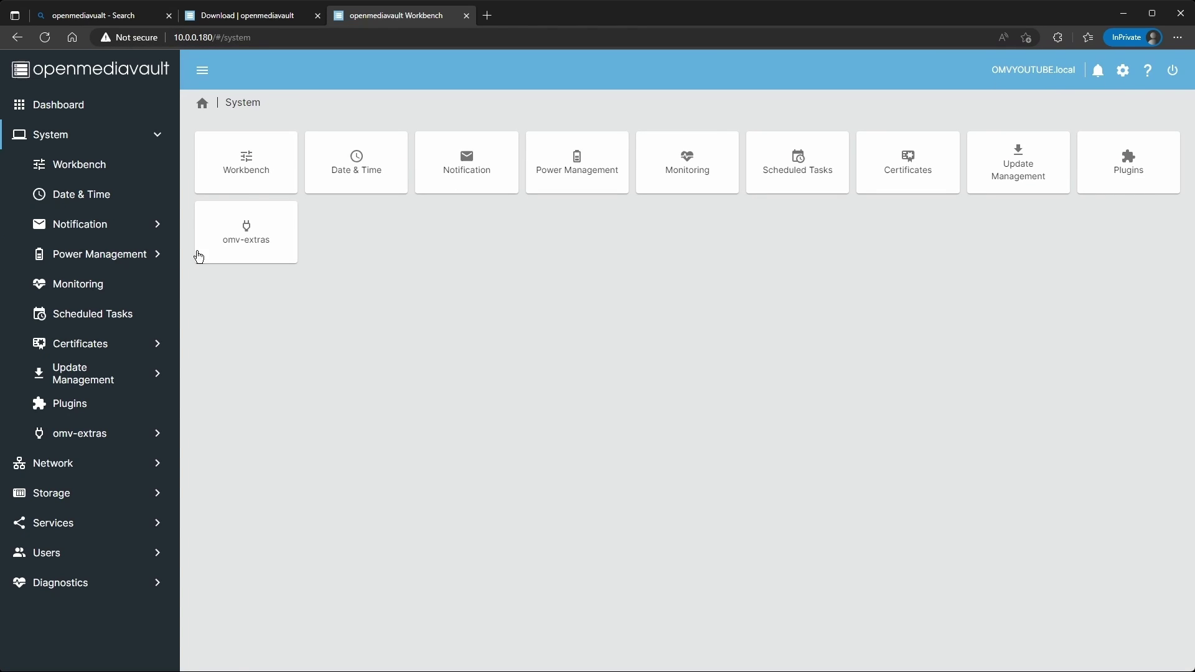
click(64, 434)
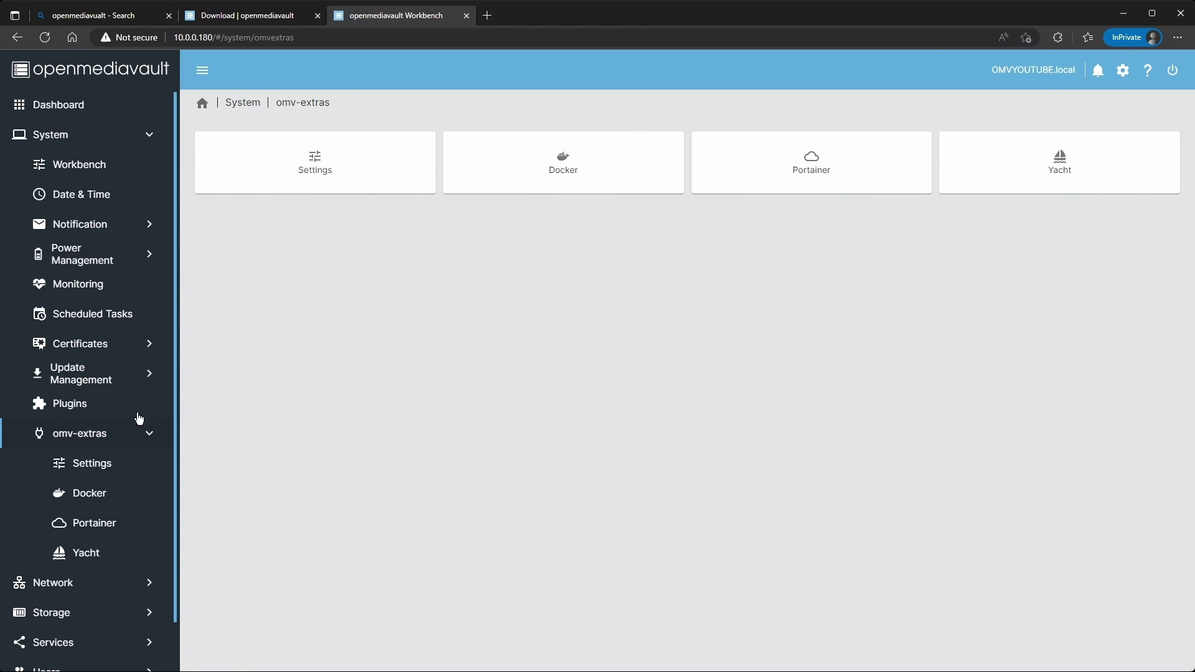
click(510, 148)
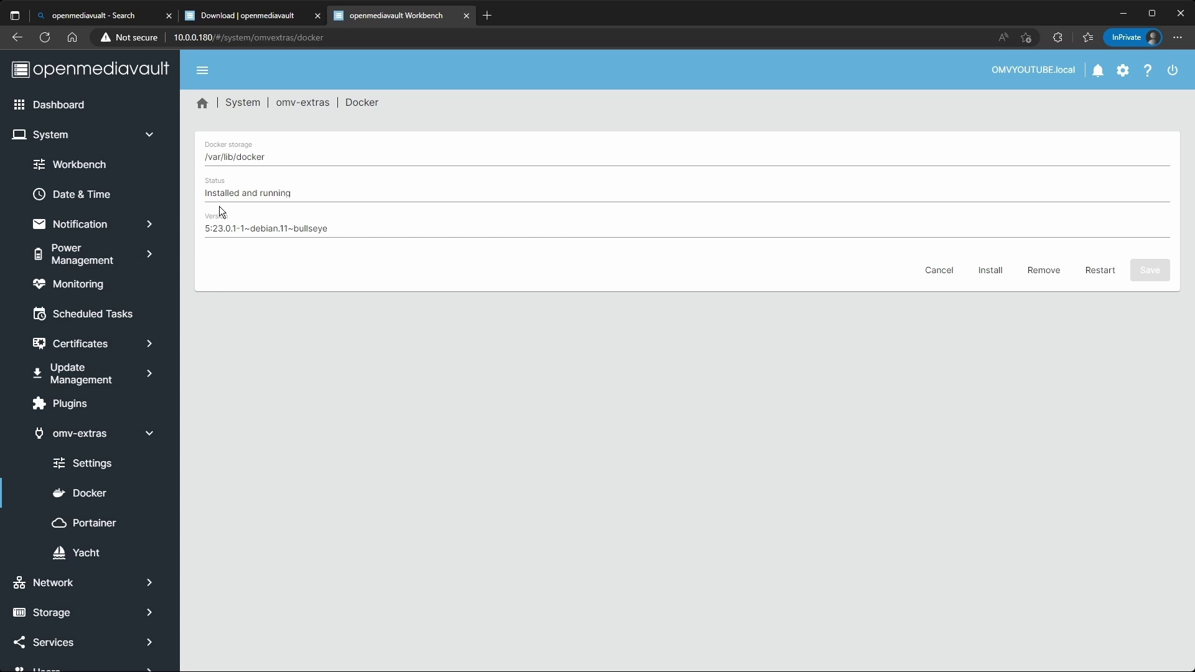
drag(204, 194, 315, 205)
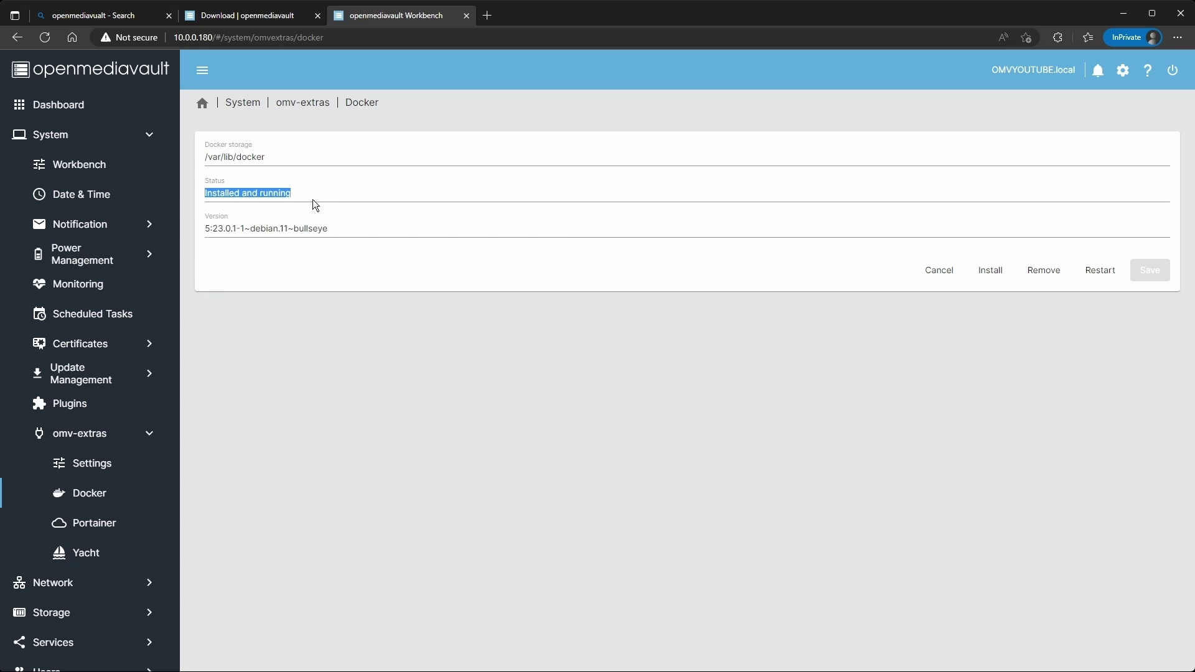
Install Portainer from omv-extras and note the pull-and-start error in the log.
click(290, 104)
click(827, 167)
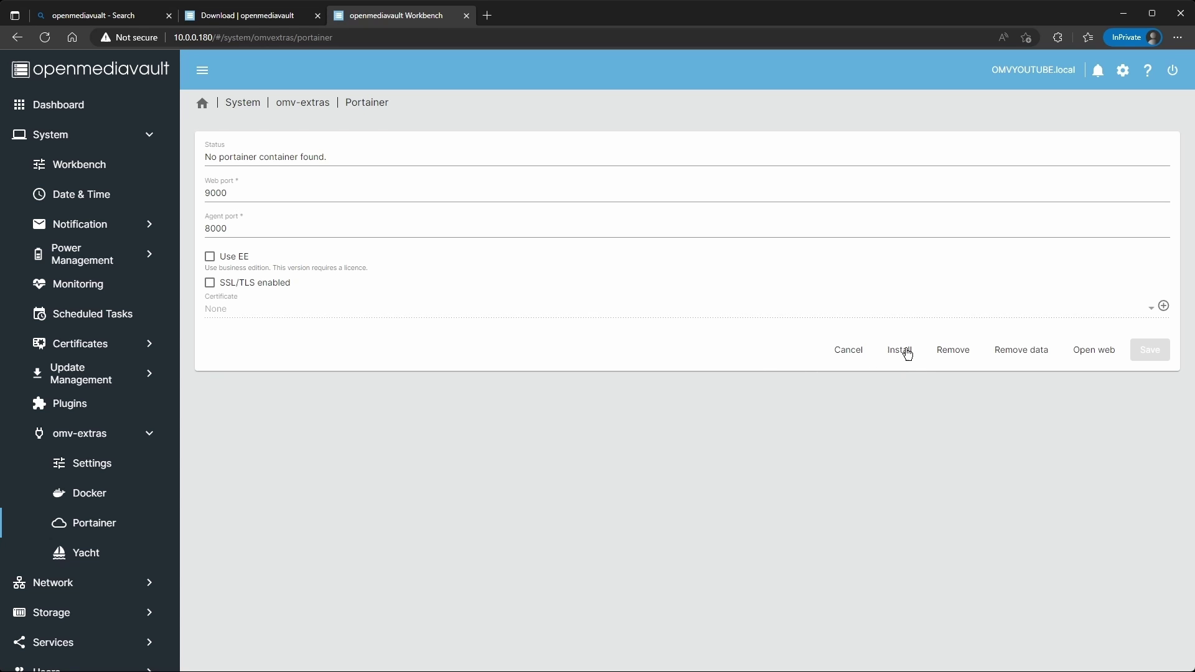
click(900, 351)
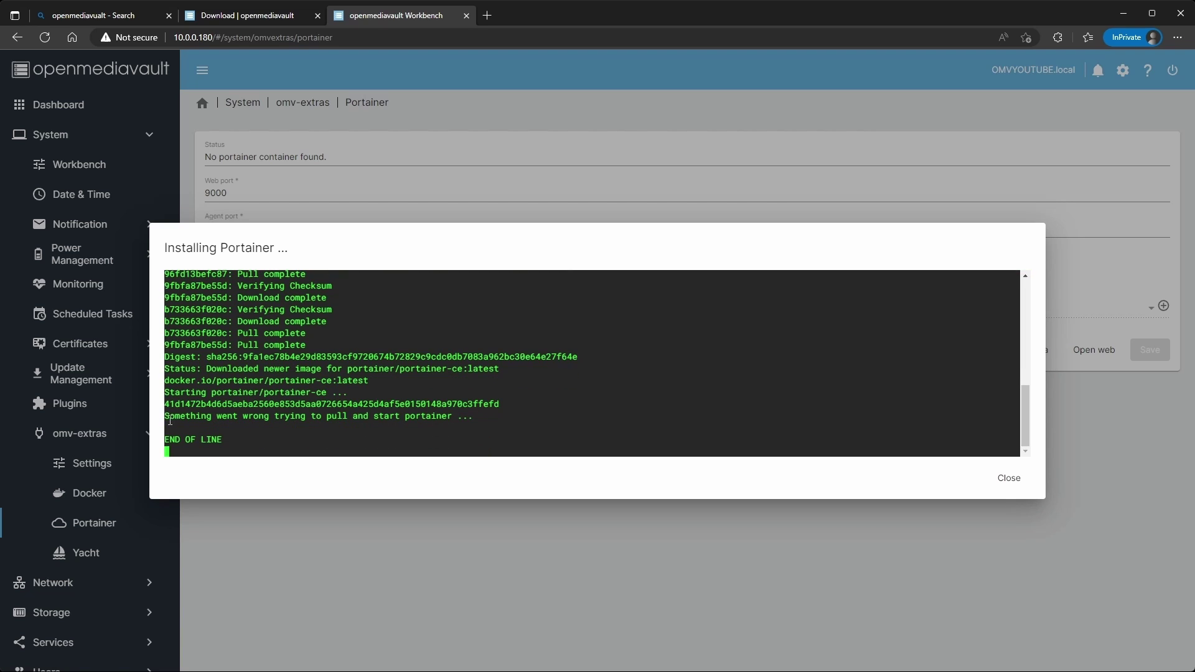
drag(165, 421, 440, 427)
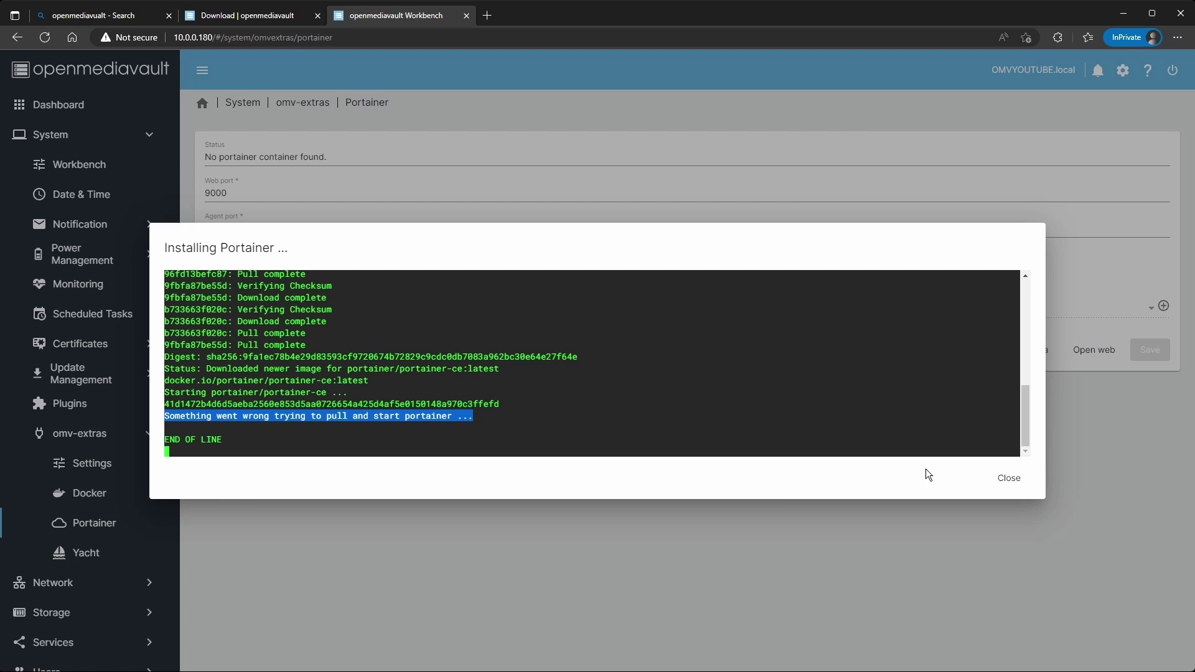
Remove the failed Portainer container and image but keep its data, so no container is found.
click(1019, 486)
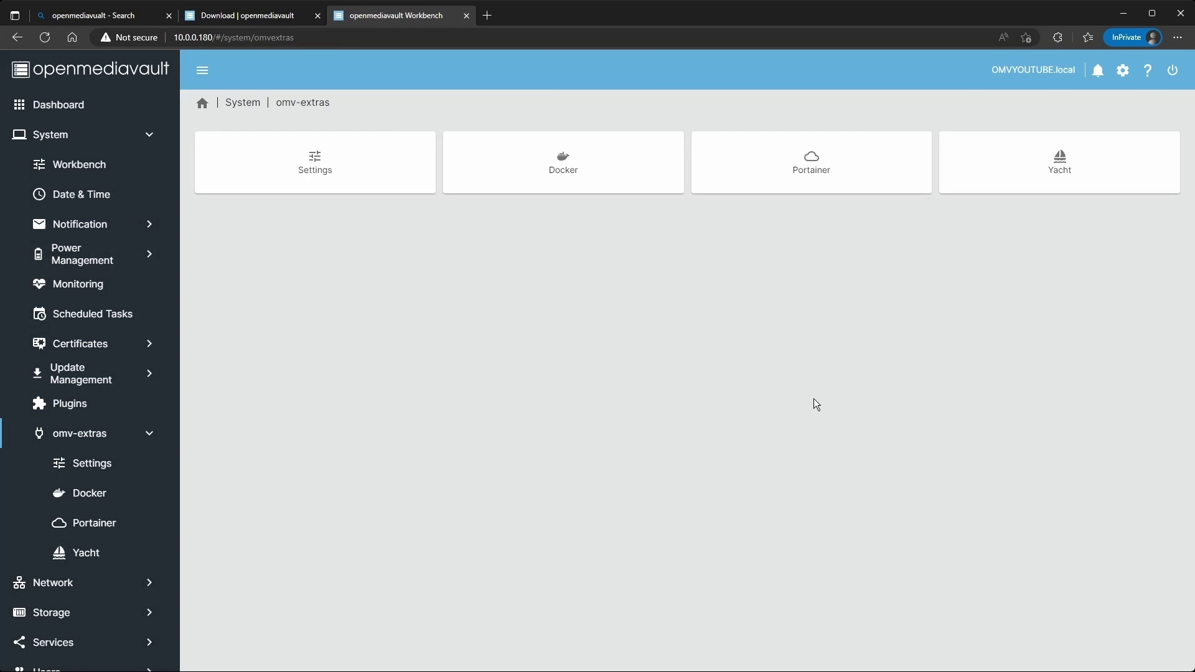
click(849, 182)
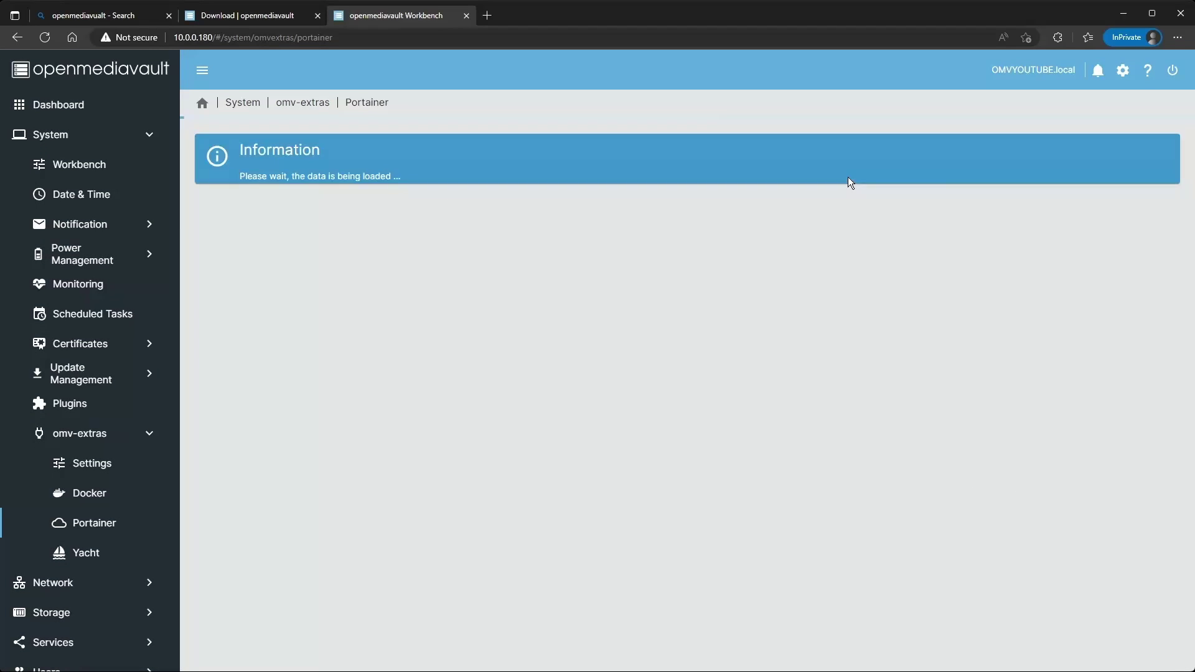
click(1022, 352)
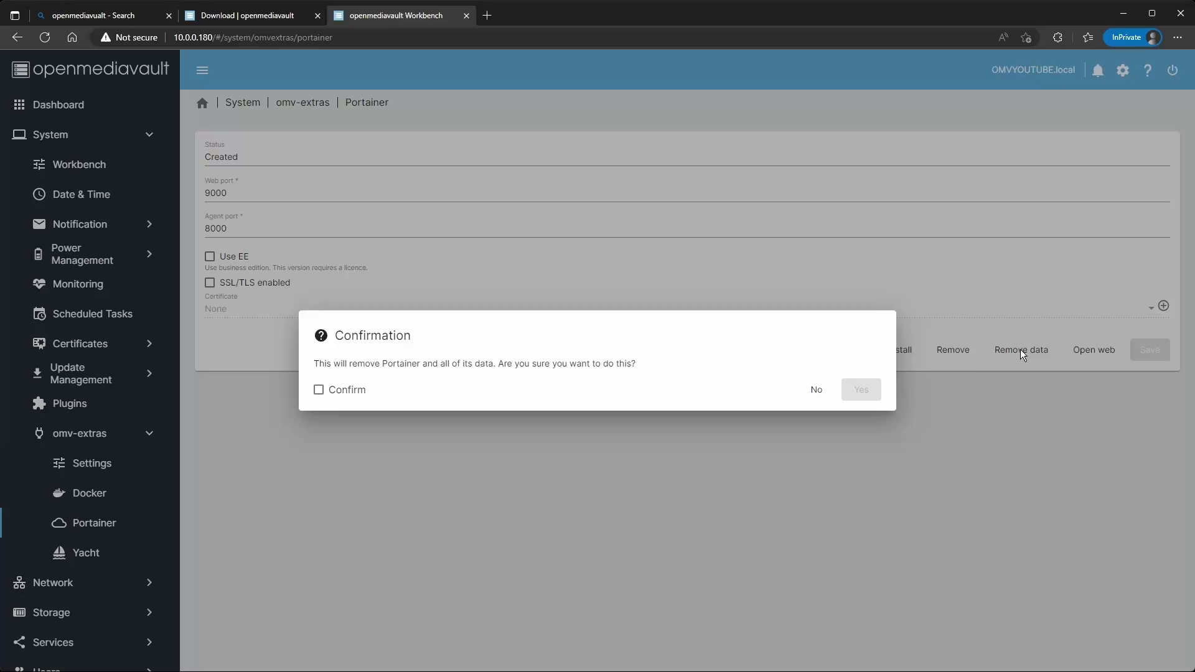
click(816, 391)
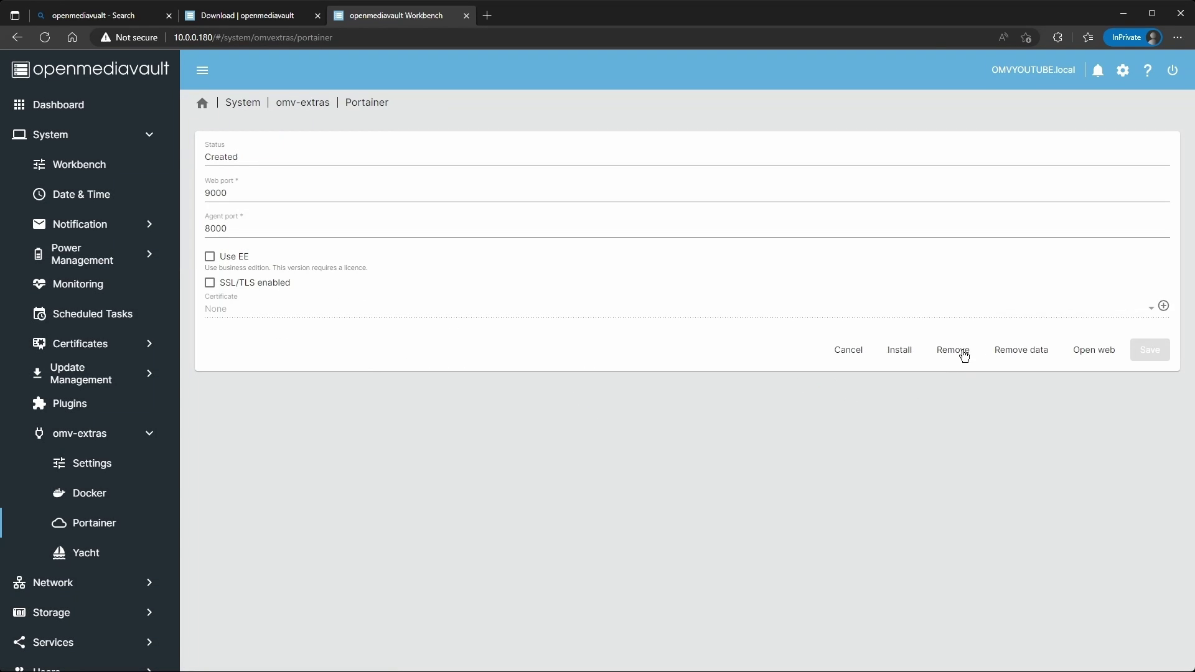
click(952, 350)
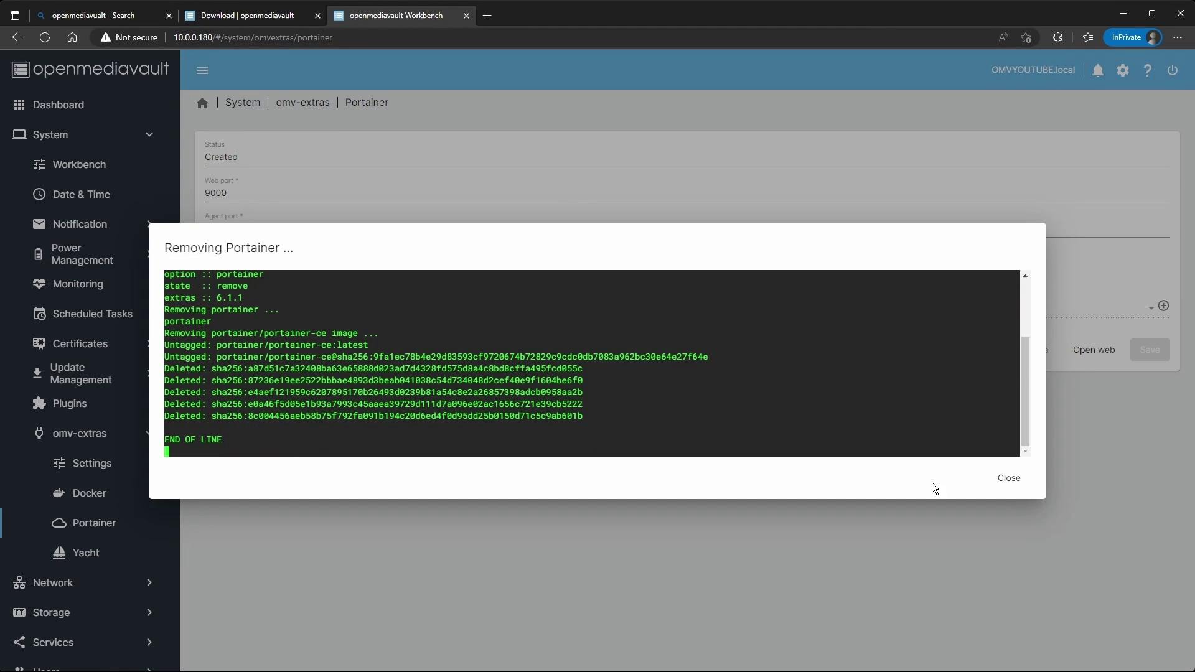
click(1007, 478)
click(829, 180)
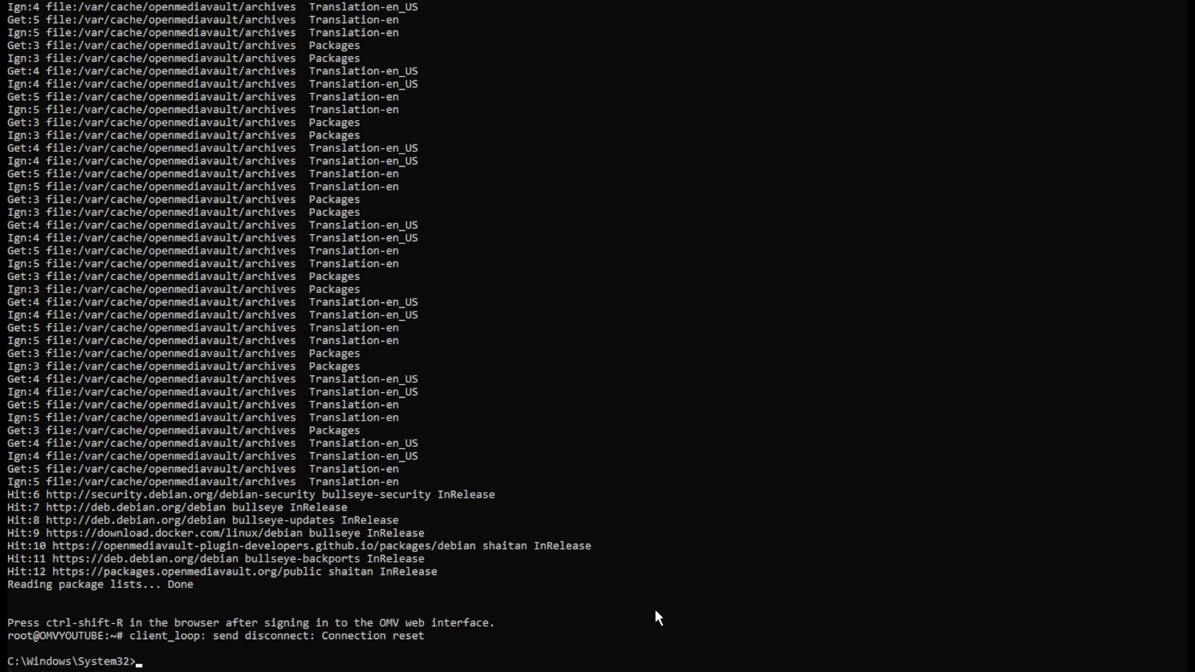
Reconnect to the NAS as root over SSH and run the AppArmor apt-get purge command.
key(Up)
key(Return)
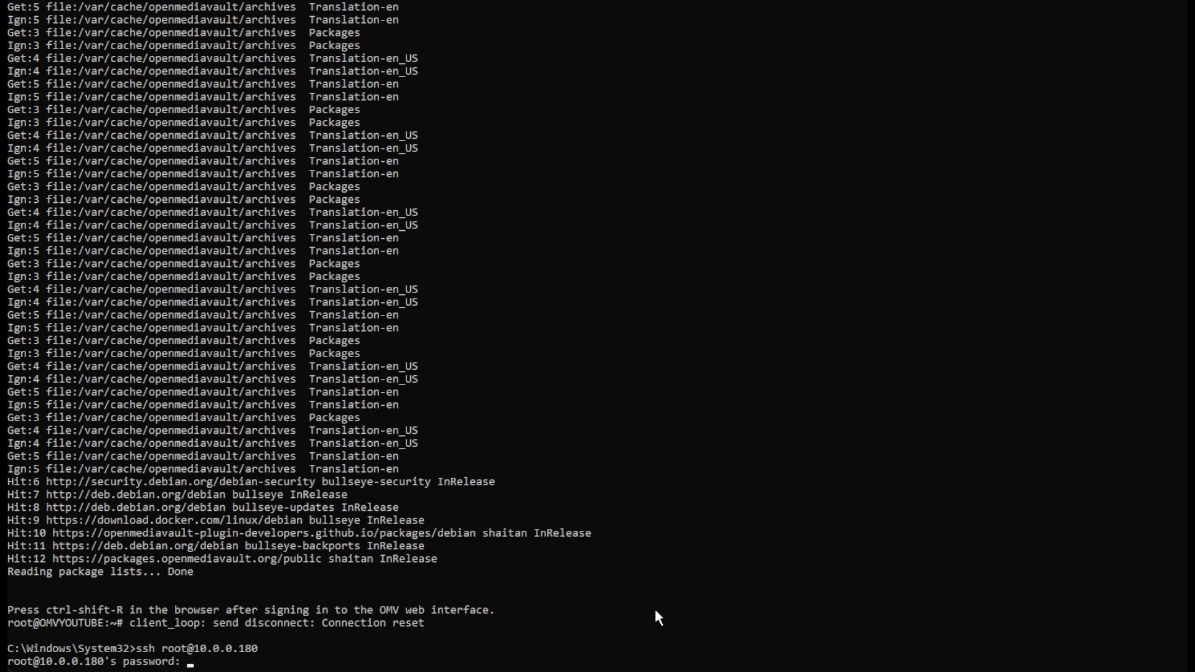
key(Return)
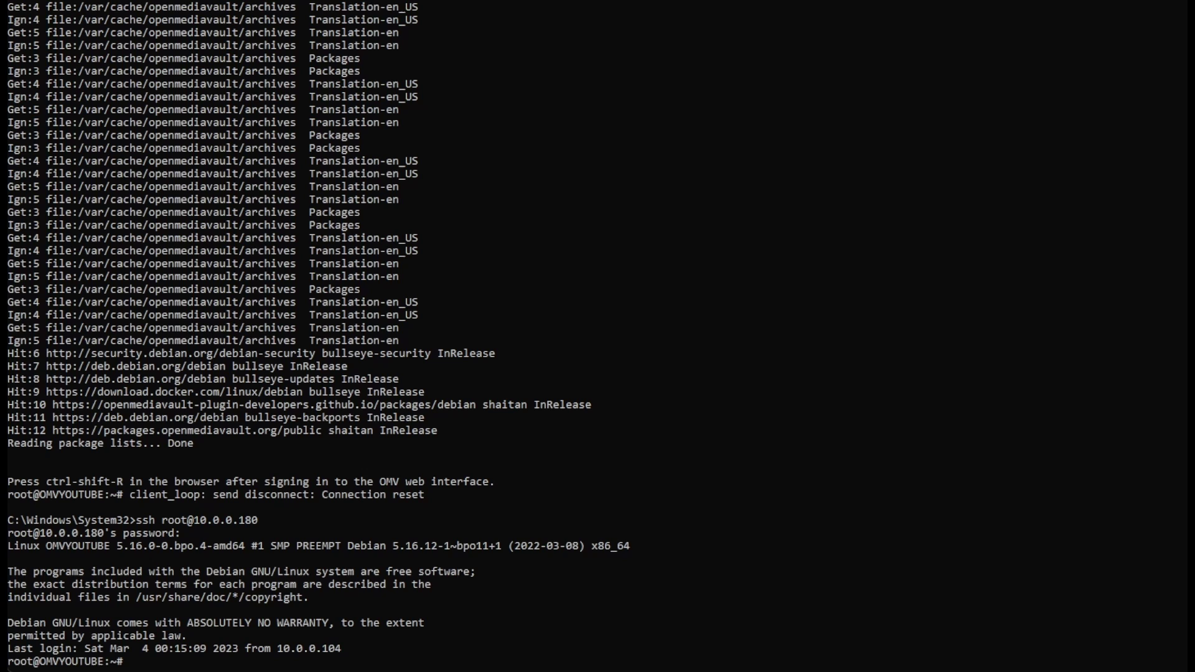
right_click(151, 666)
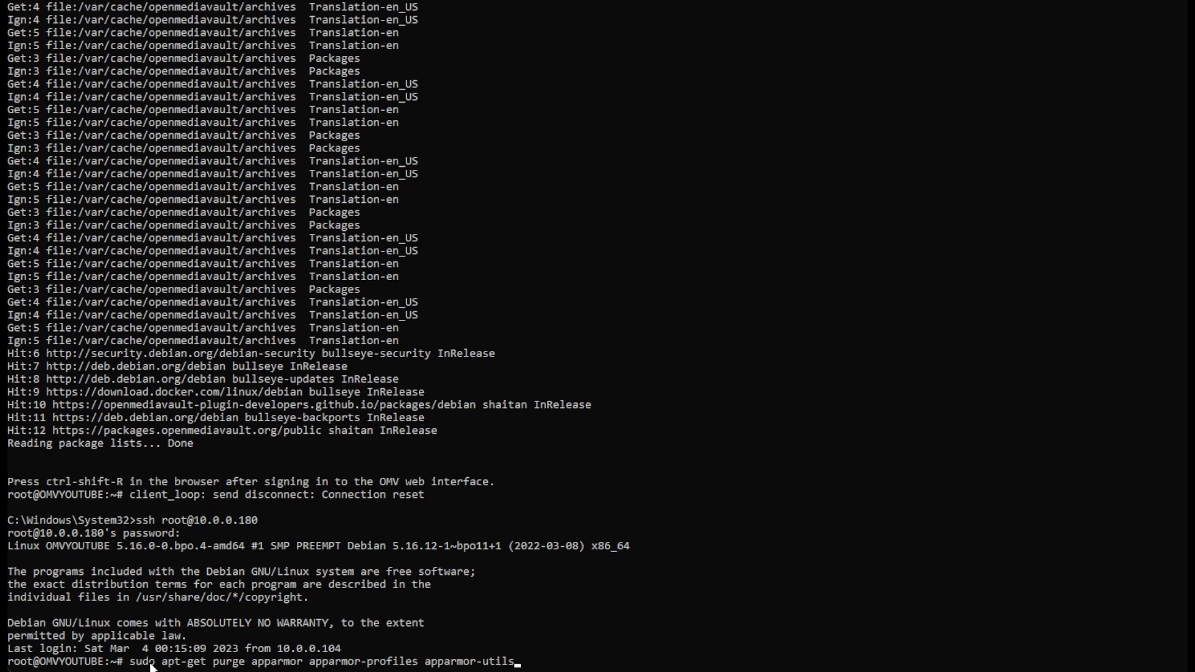
key(Return)
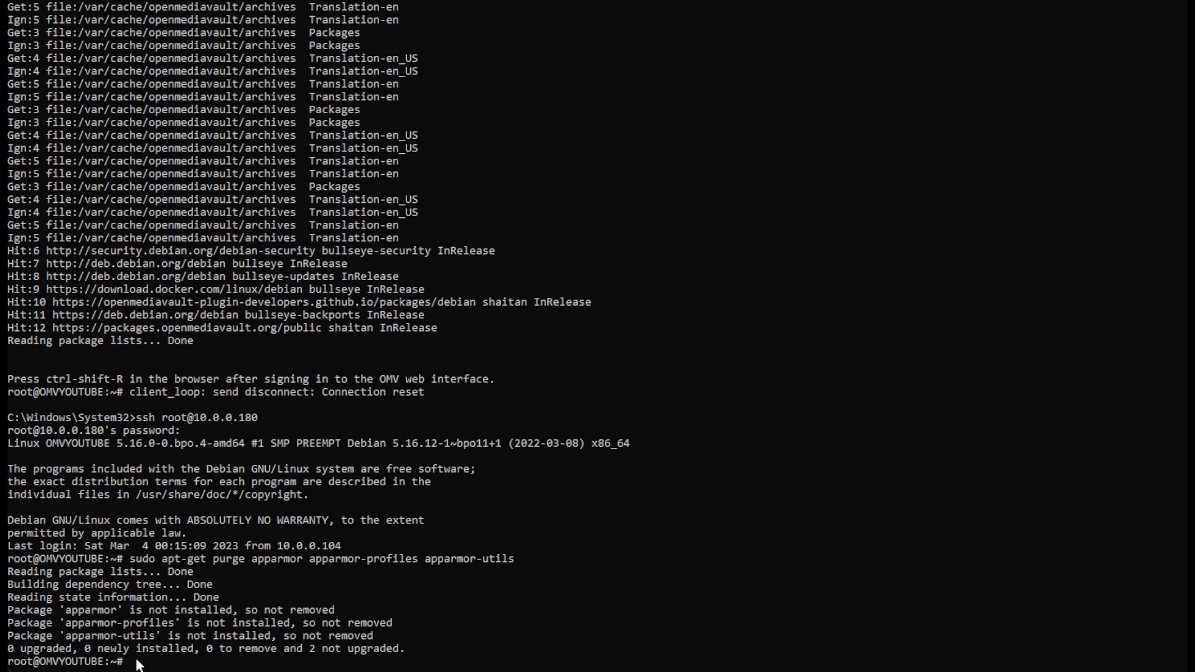
Install AppArmor 2.13.6-10 and its profiles, confirming the 18 packages, then reboot the NAS.
right_click(248, 662)
key(Return)
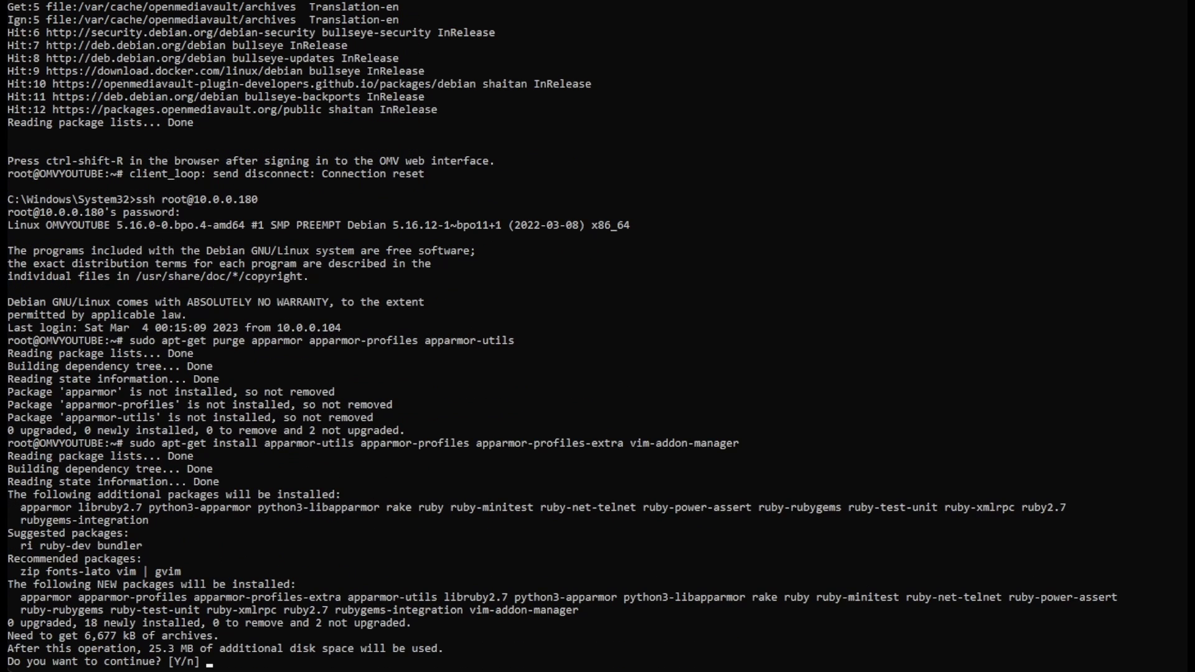
text(y)
key(Return)
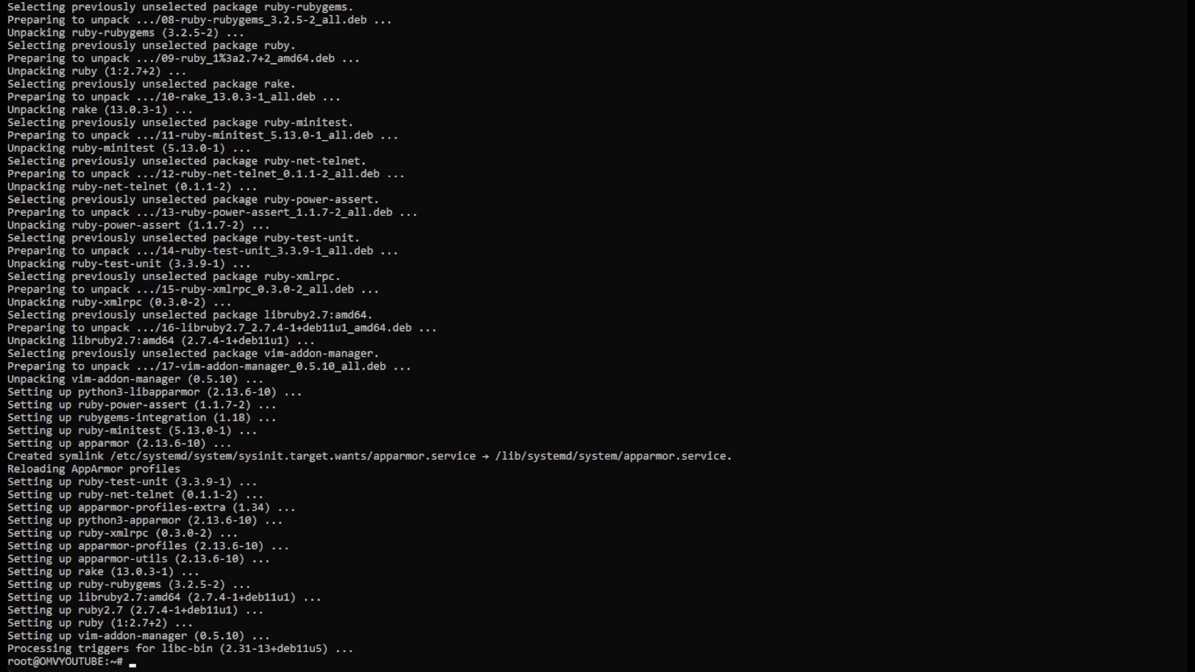
text(reboot)
key(Return)
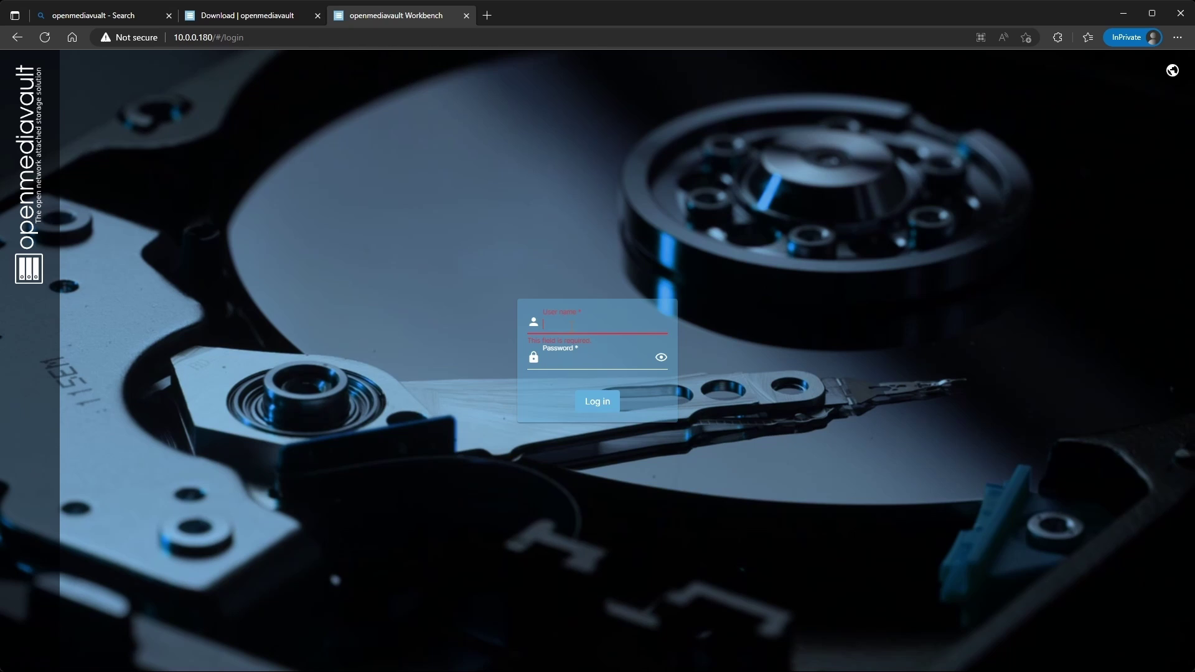
Sign in to openmediavault as admin with the admin password.
text(admin)
key(Tab)
text(op)
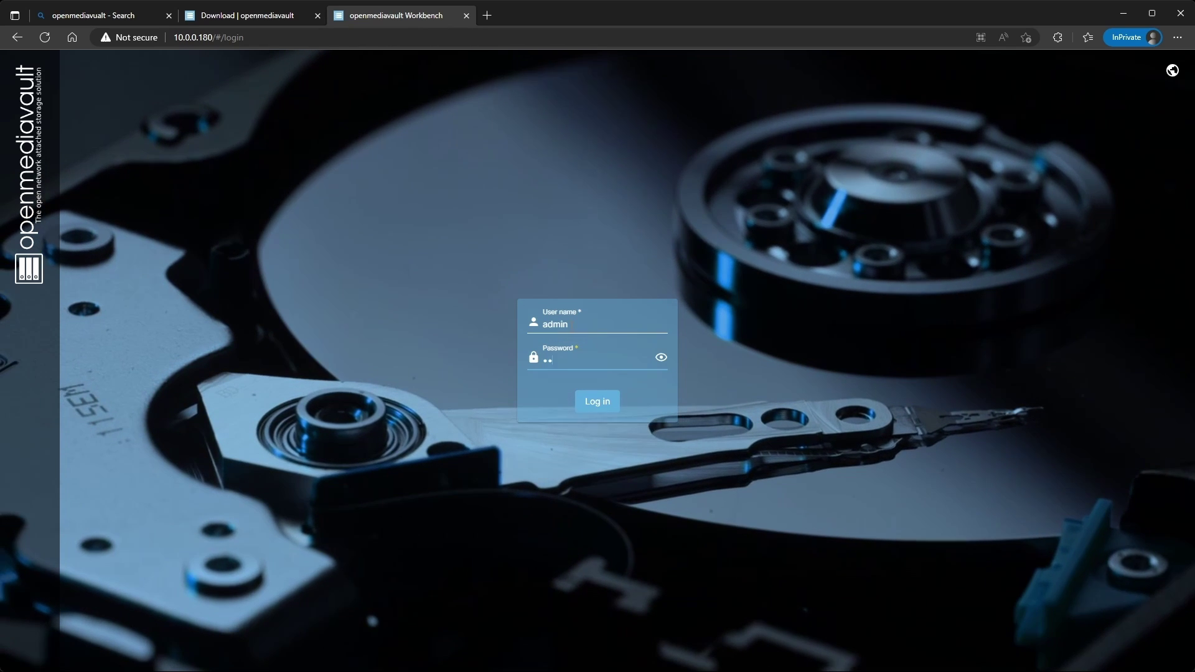
text(enmedi)
key(Return)
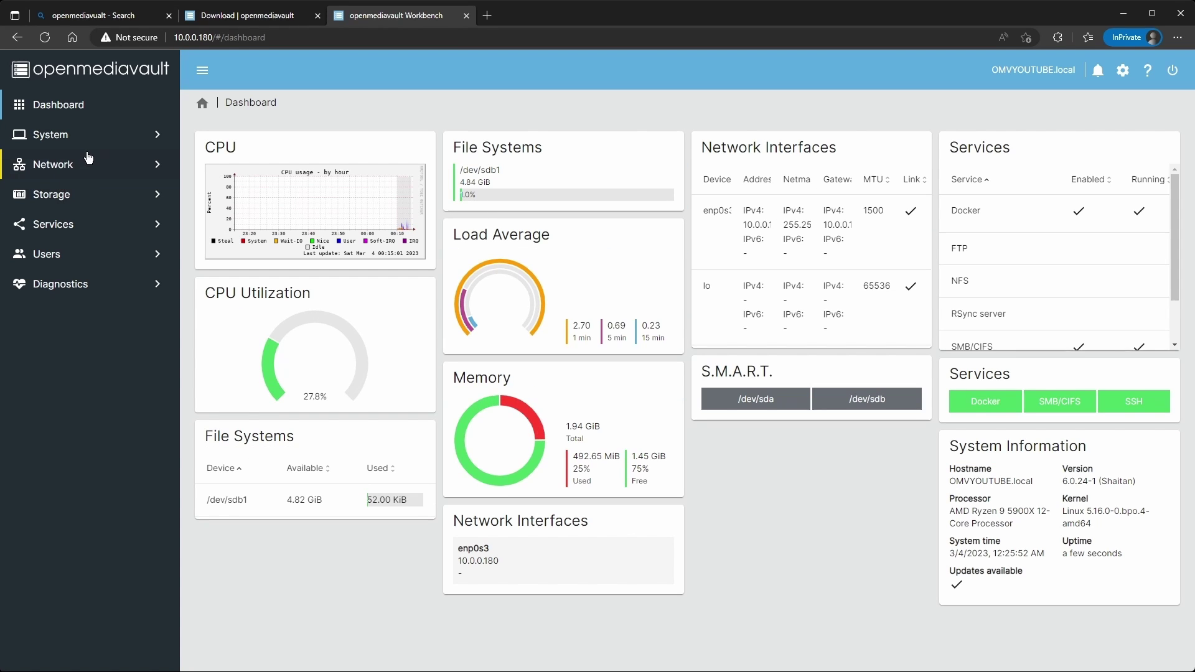
Install Portainer from System > omv-extras > Portainer, confirming its status reads Up 5 seconds.
click(88, 138)
click(94, 429)
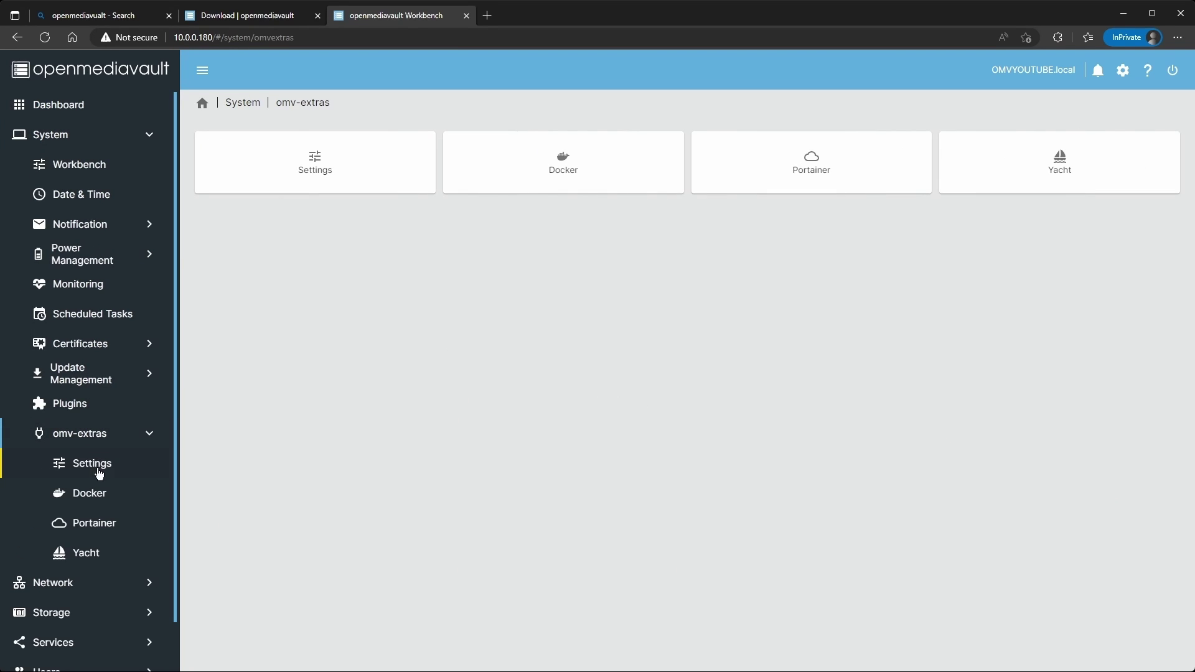
click(92, 526)
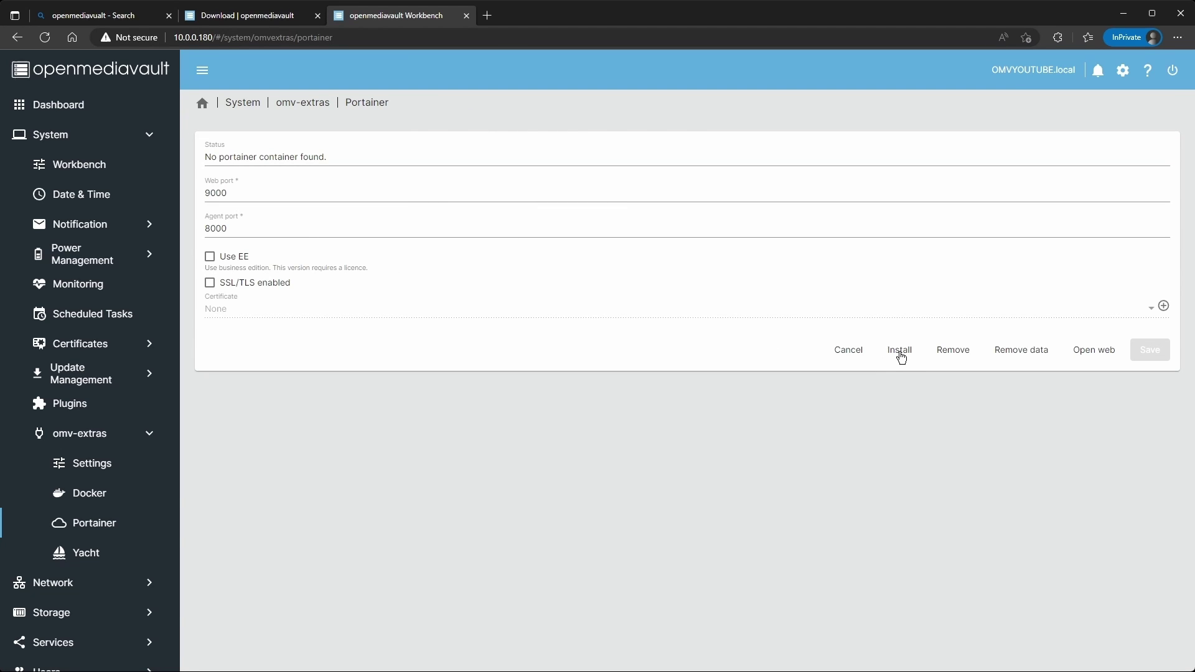
click(901, 352)
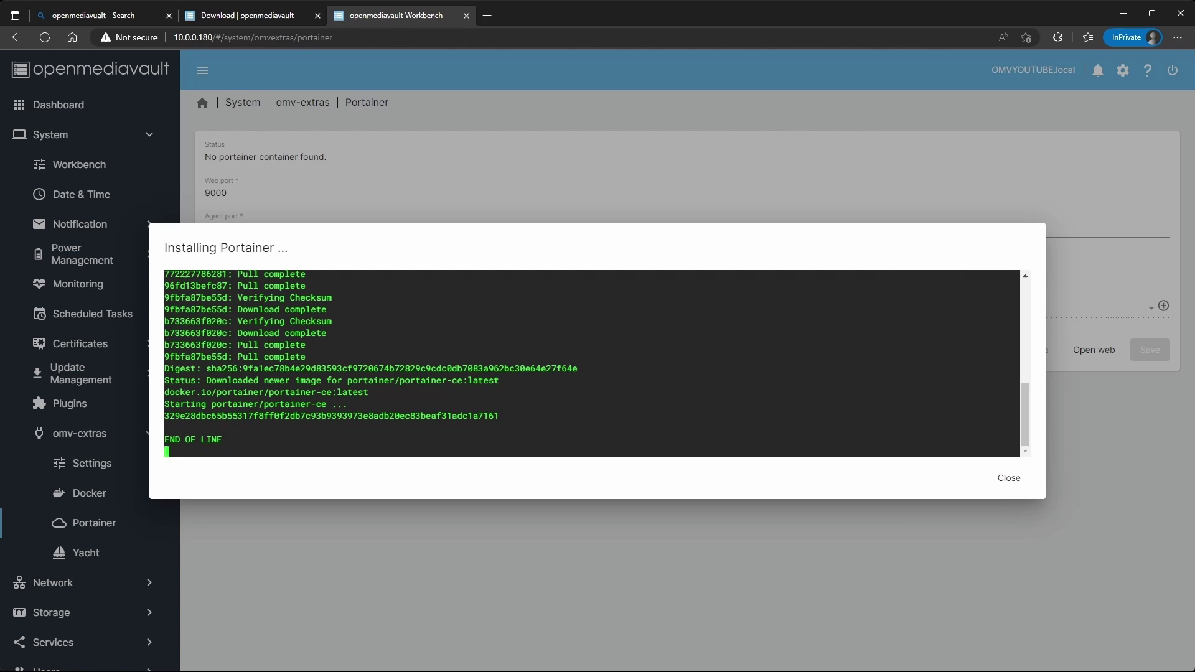
click(1009, 478)
click(765, 163)
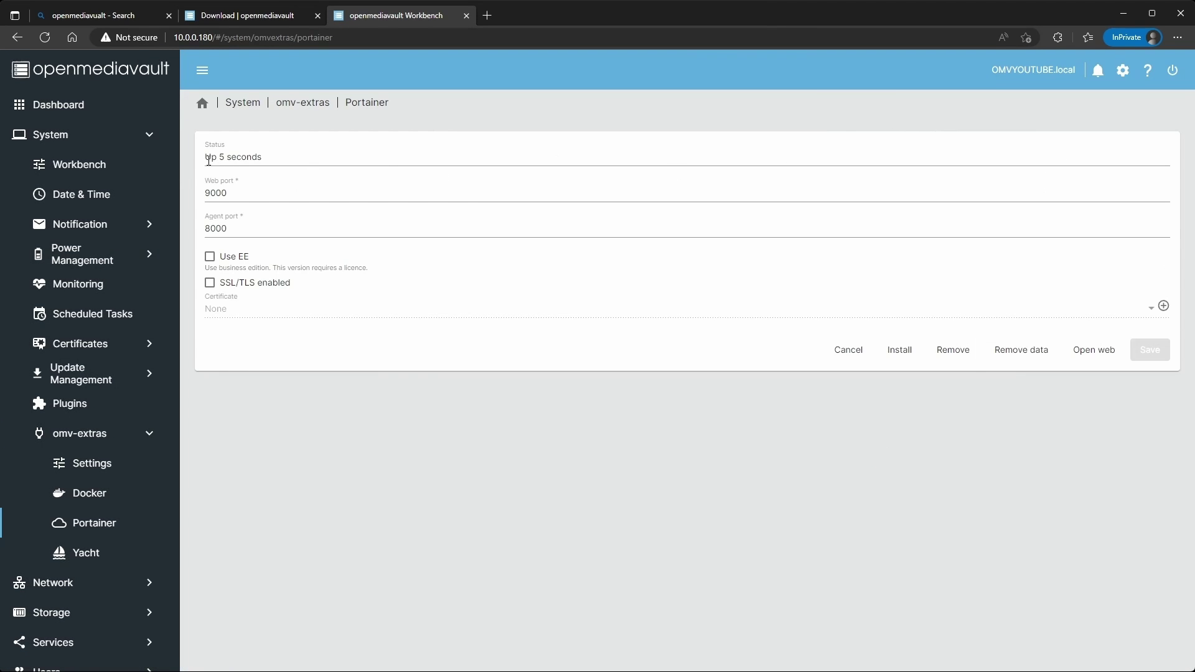
drag(286, 157, 193, 159)
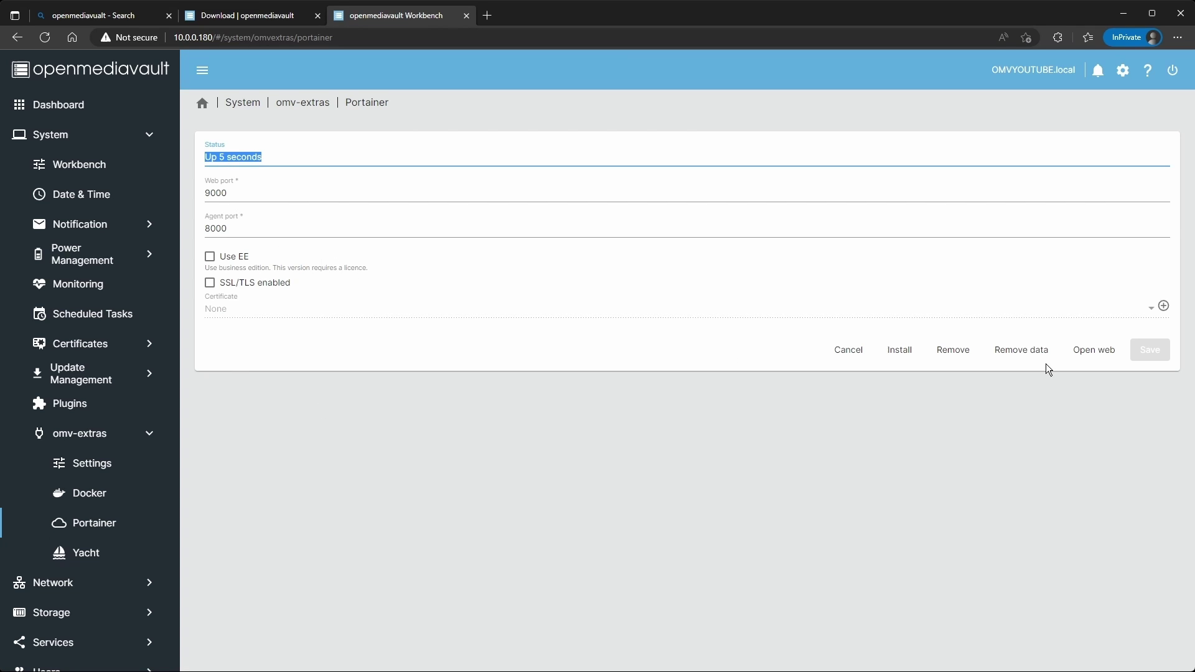
Open the Portainer web interface and turn off anonymous statistics collection.
click(1086, 353)
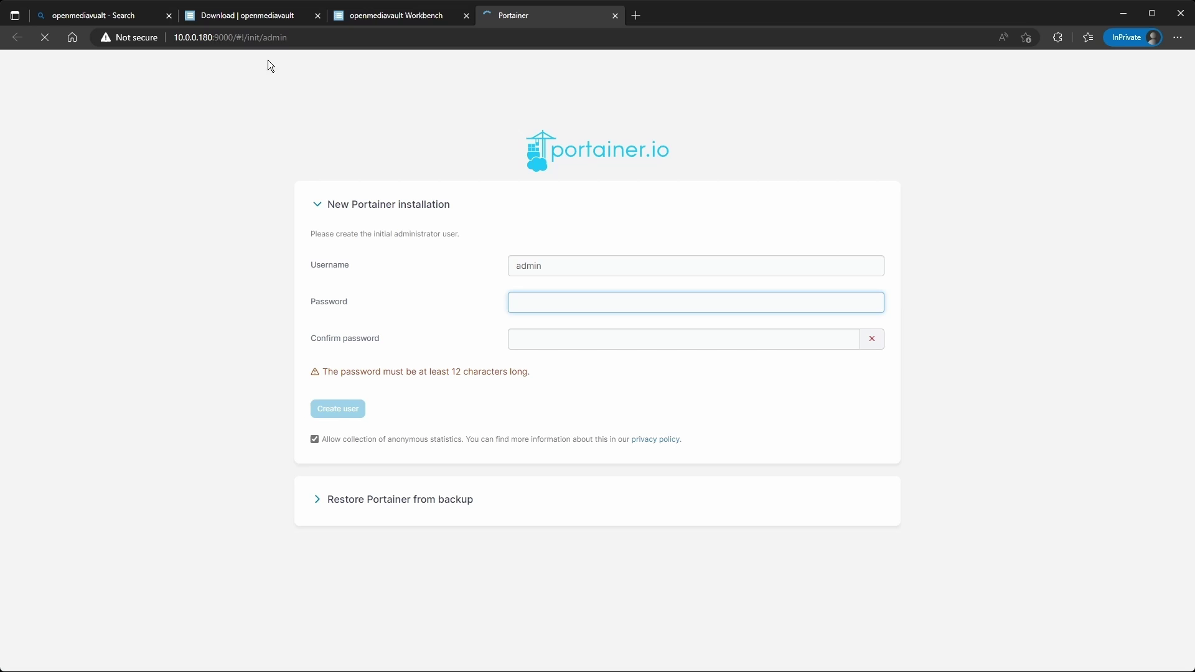
click(239, 39)
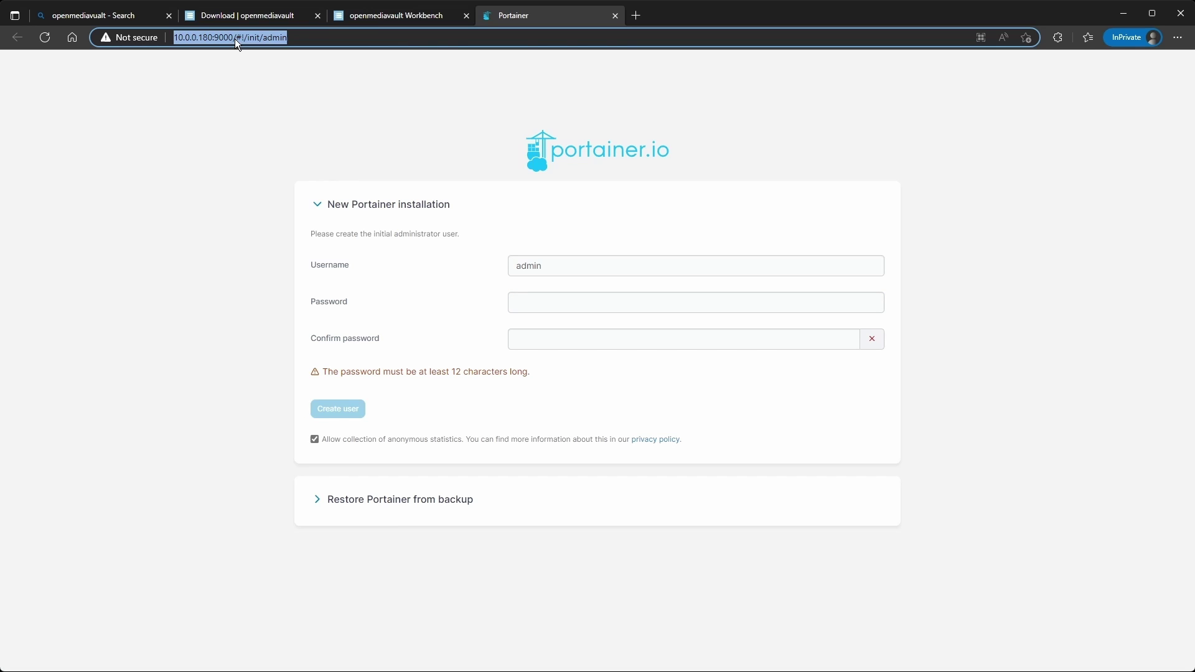
click(203, 44)
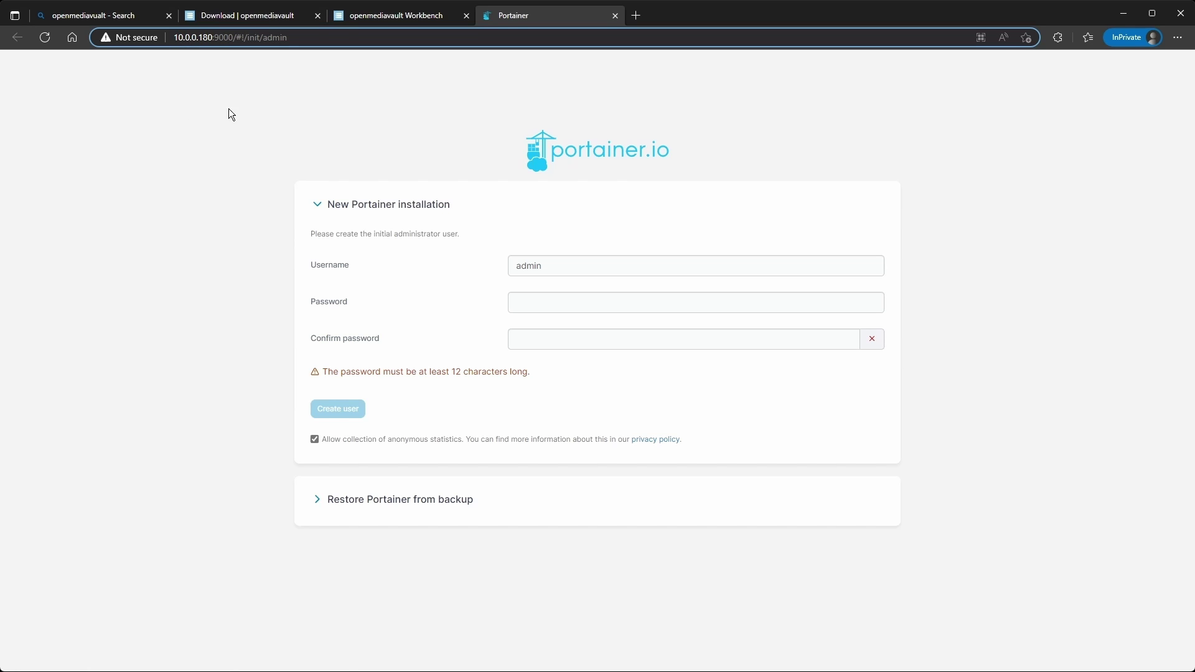
click(559, 308)
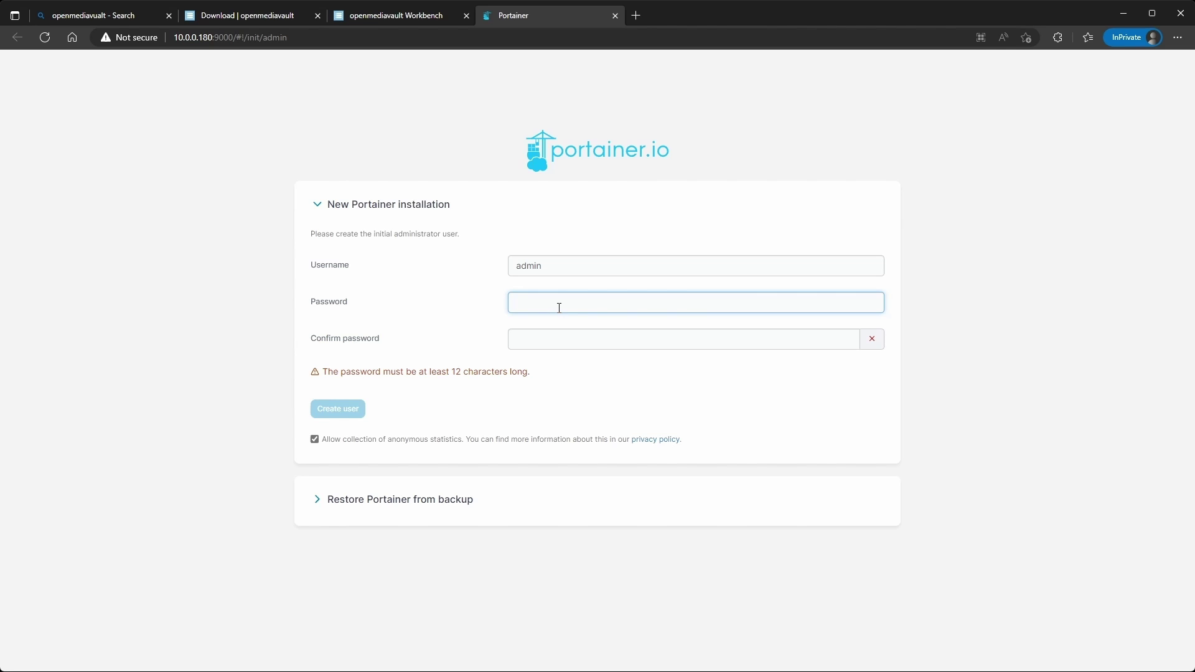
click(367, 443)
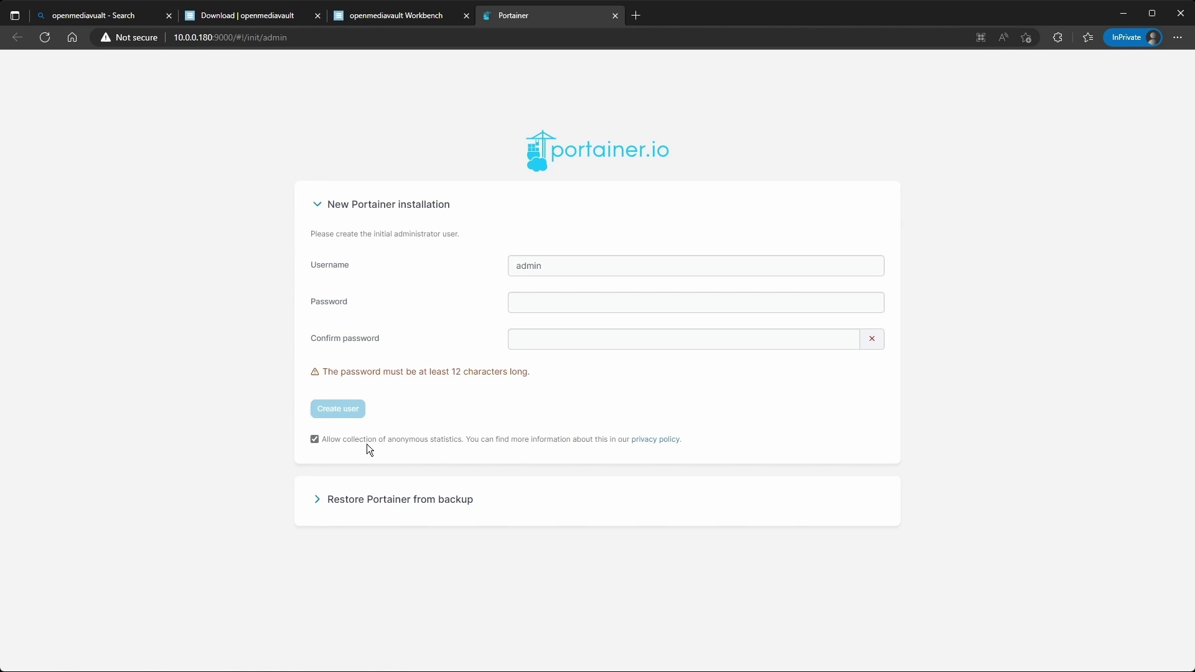
click(523, 305)
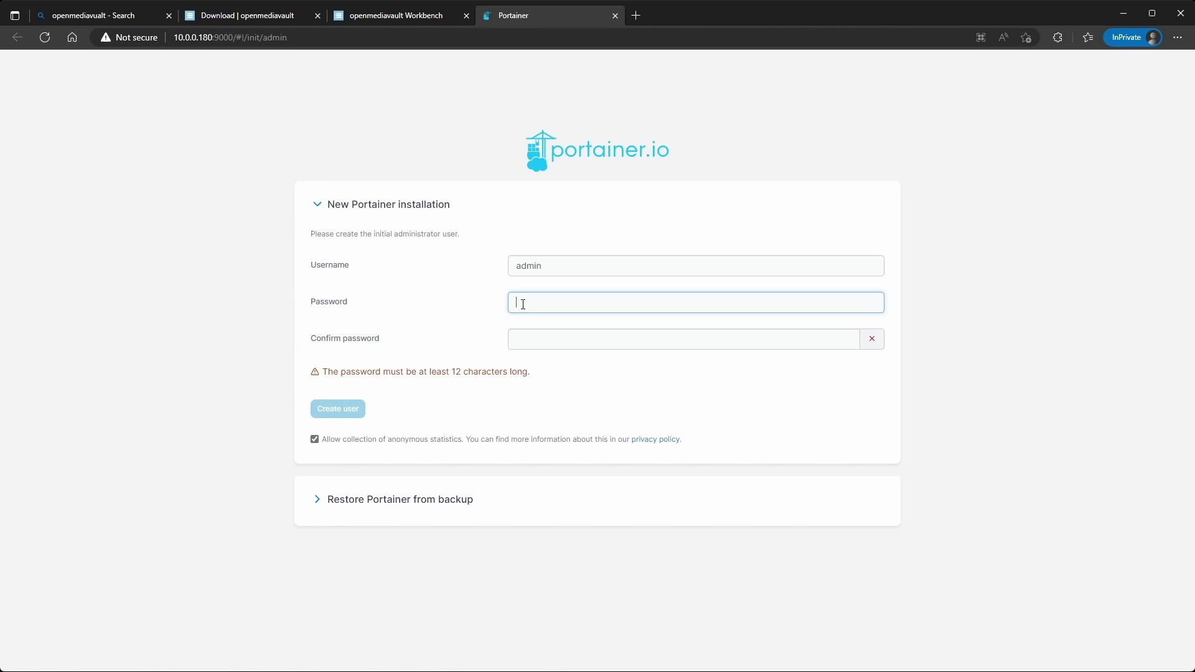
click(317, 443)
click(535, 309)
Enter and confirm a 12+ character admin password, then create the Portainer admin user.
text(********)
click(587, 340)
text(*****)
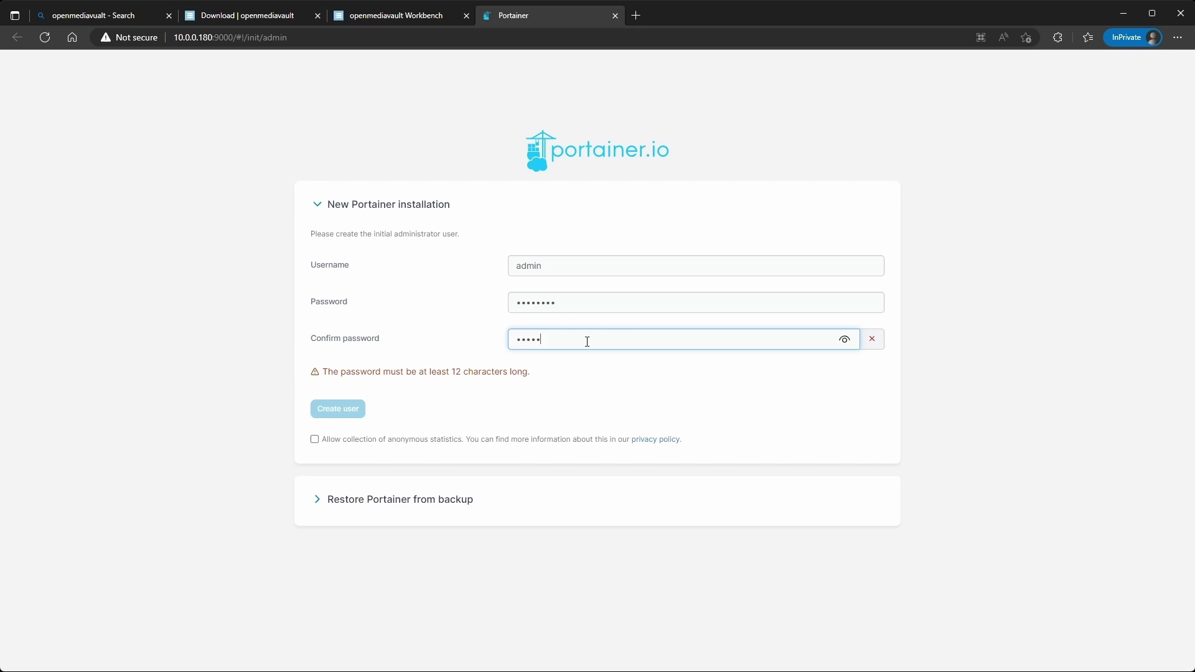
text(***)
text(••••••••)
click(582, 305)
text(••••••••)
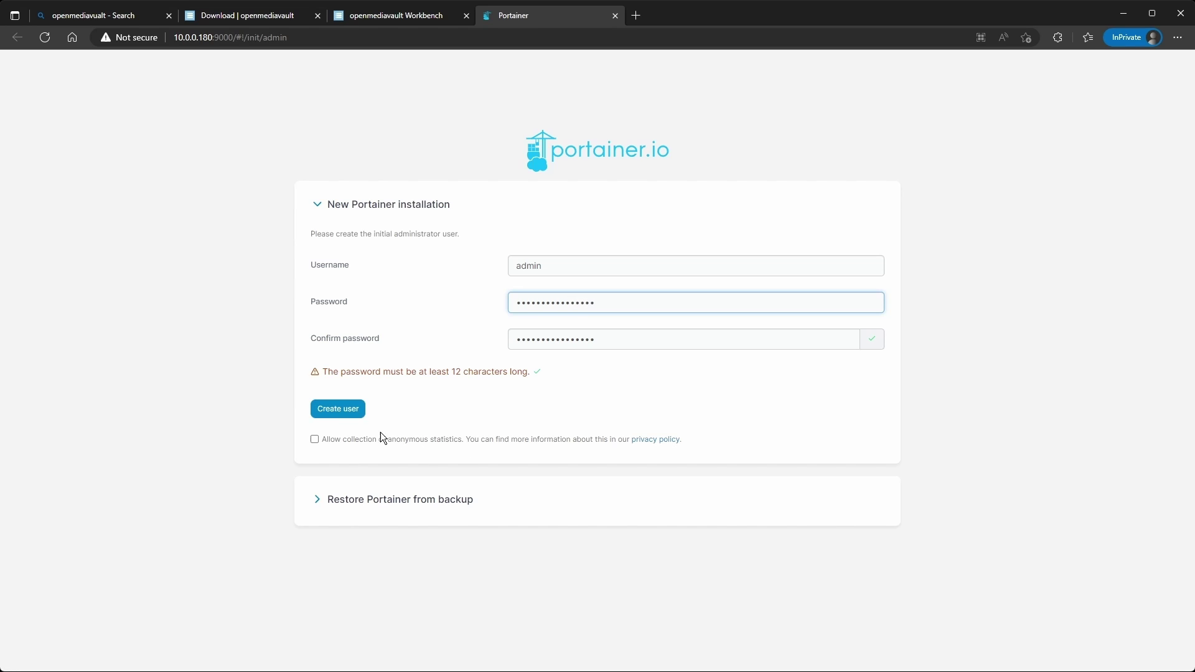
click(338, 410)
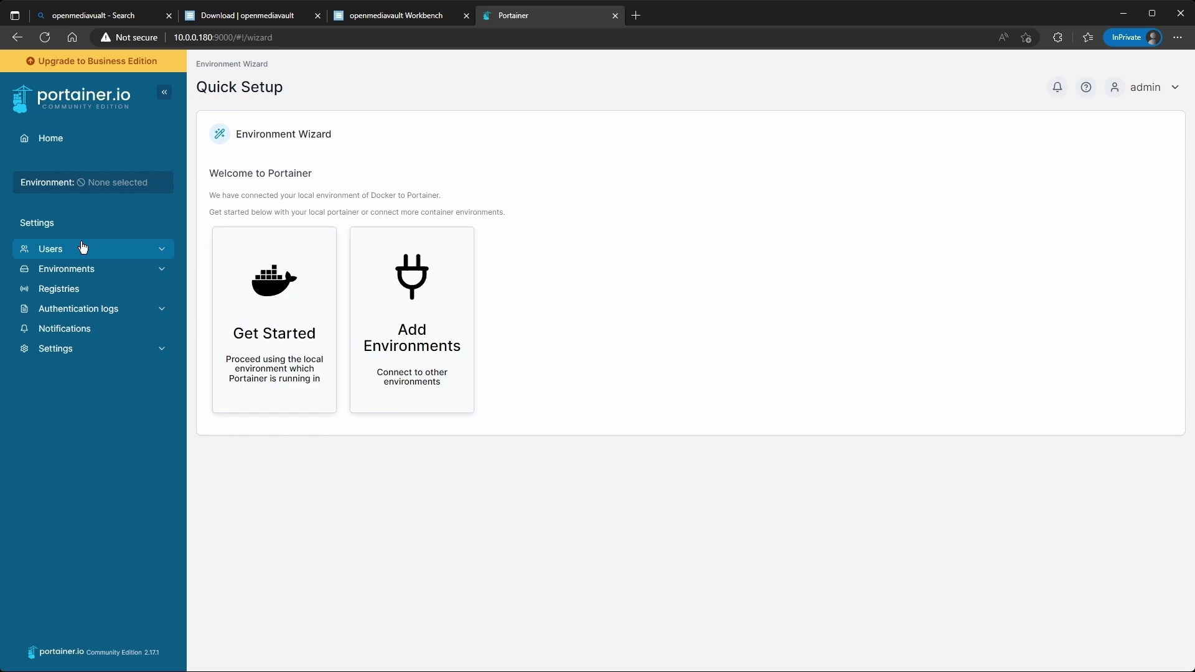
Select the local Docker environment and view its Containers list with portainer running on ports 8000 and 9000.
click(293, 298)
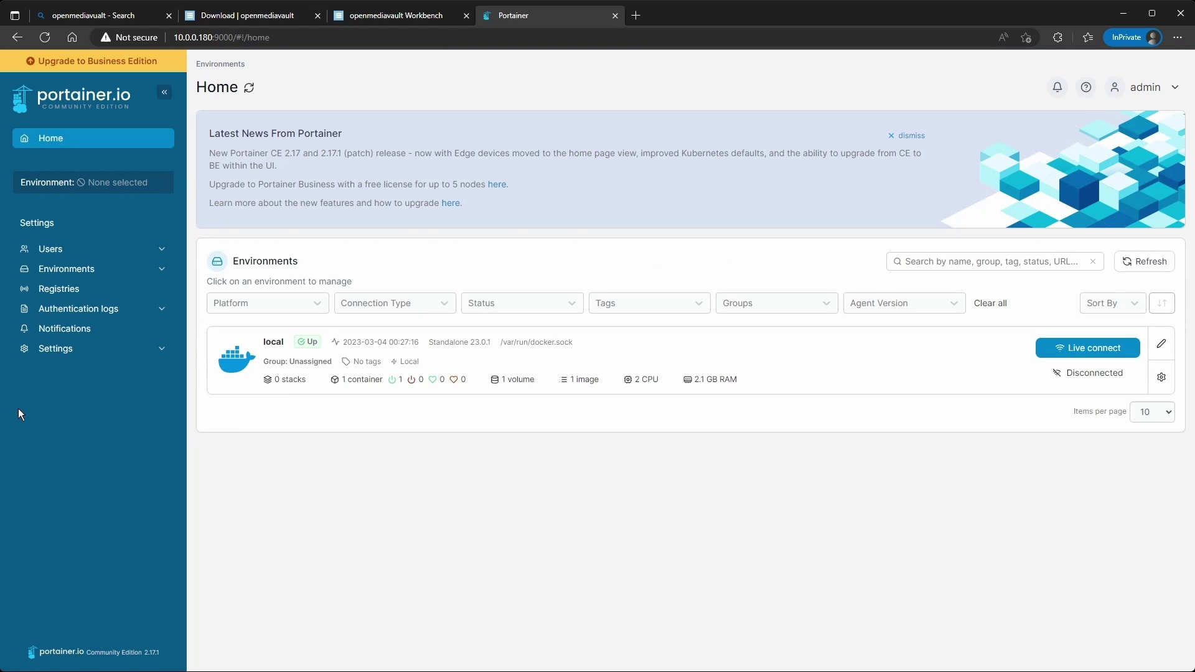
click(414, 353)
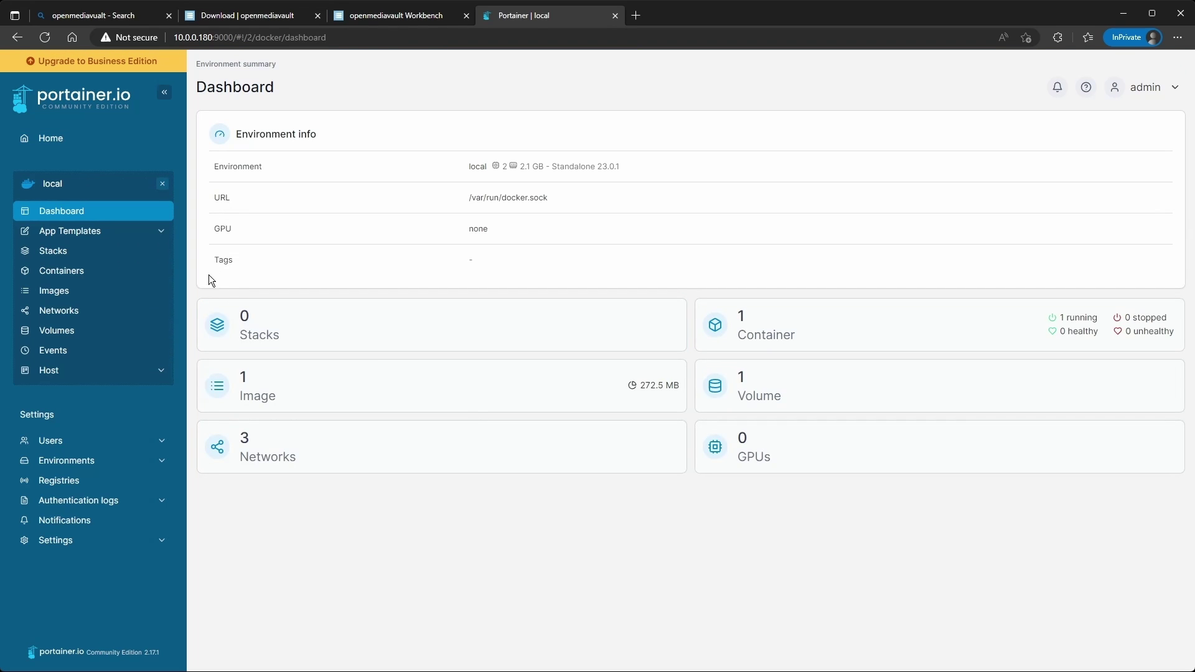
click(64, 269)
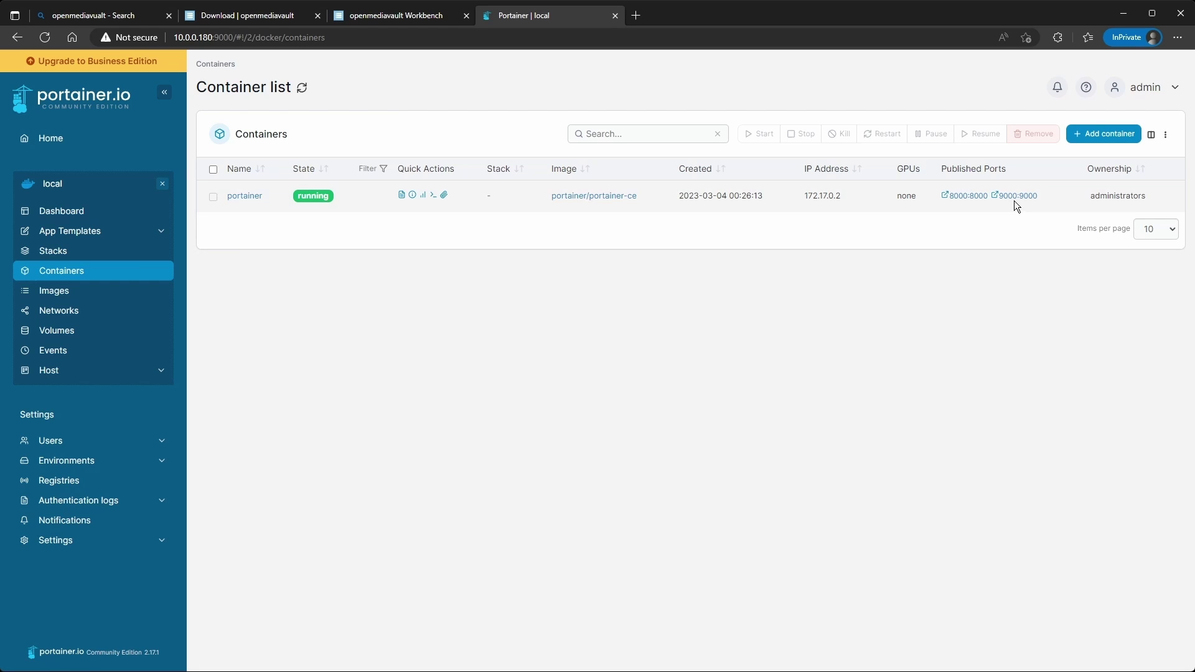
click(1108, 135)
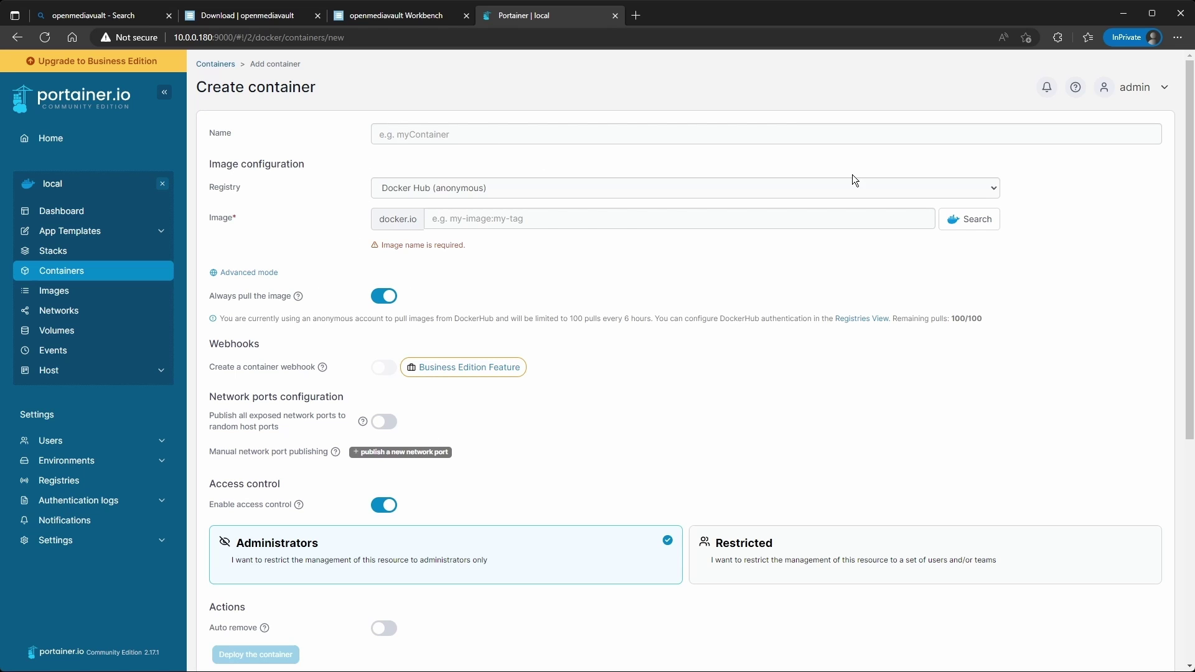
click(1162, 95)
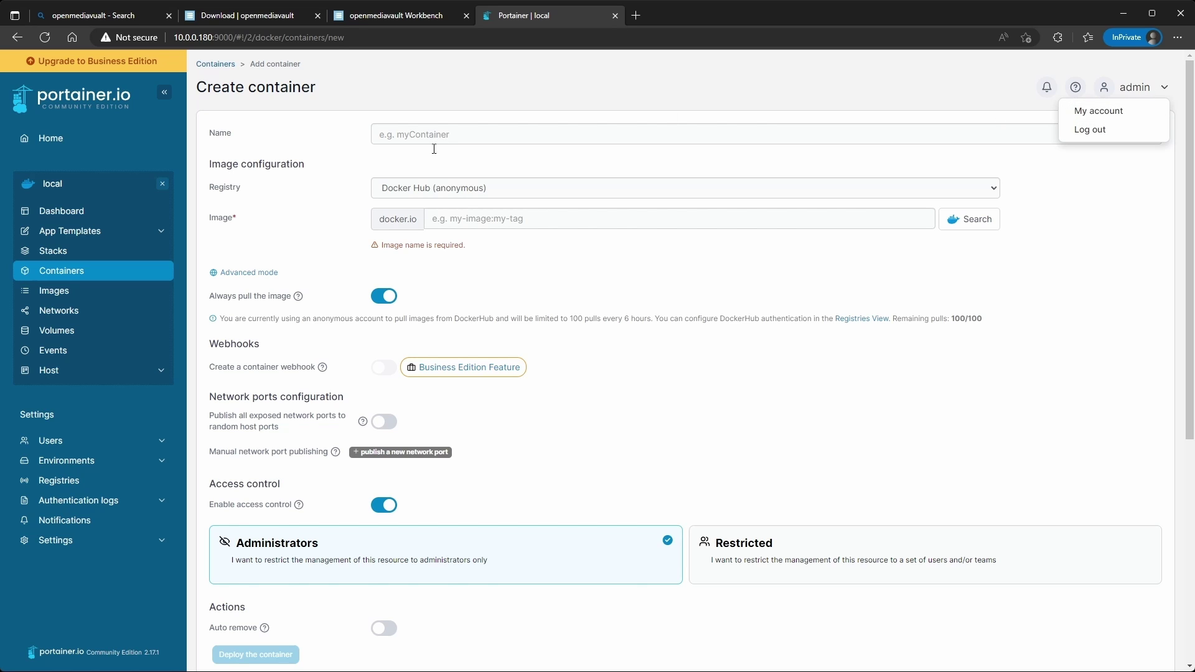
click(215, 64)
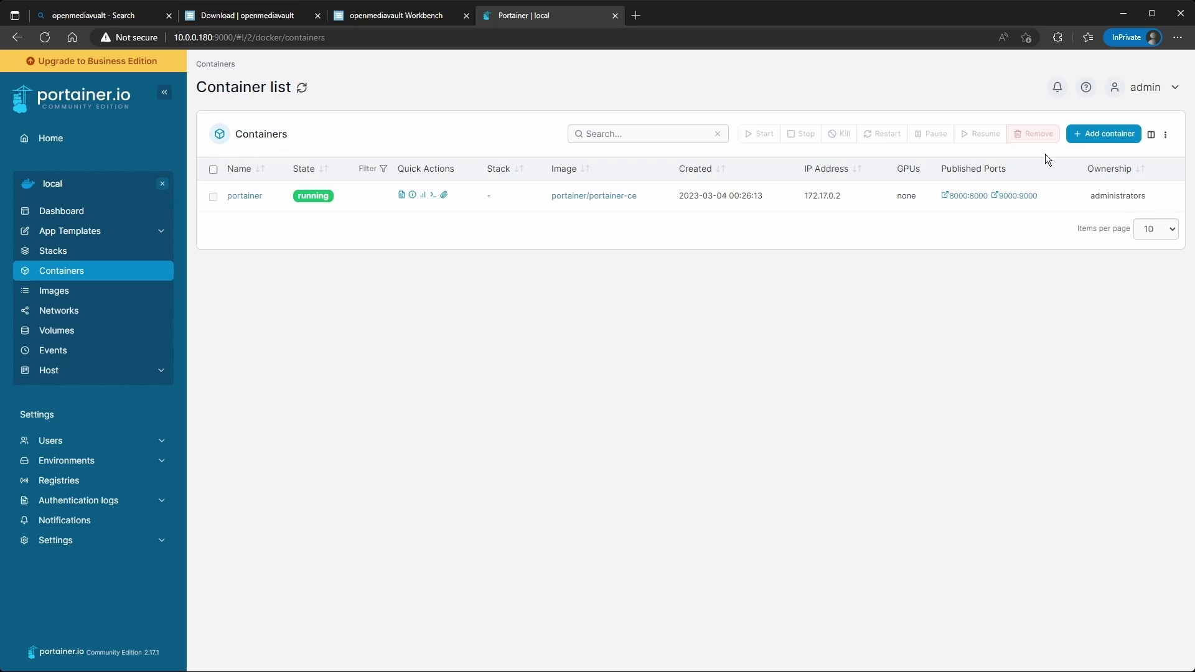